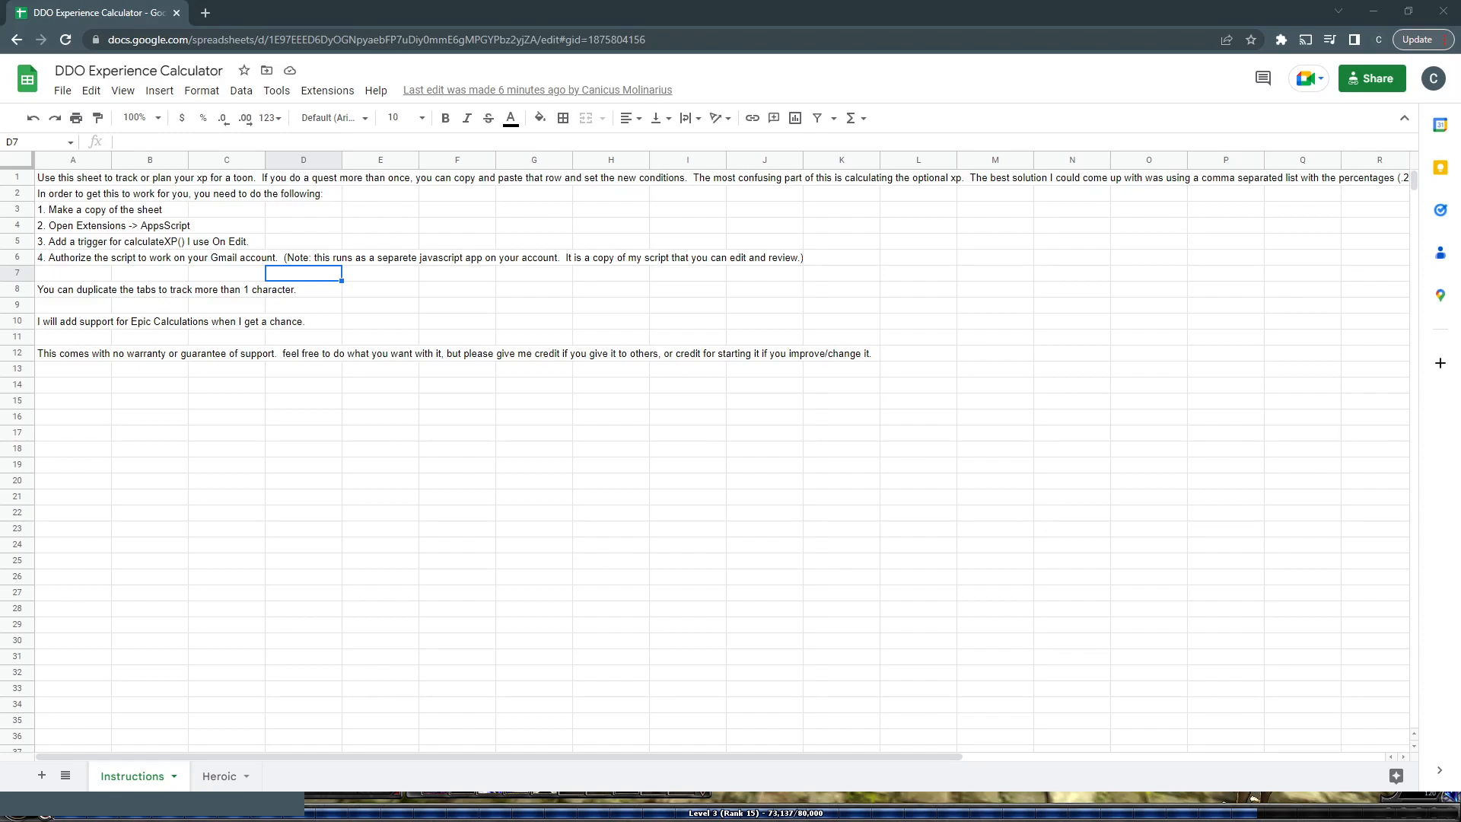
- Make a copy of the DDO Experience Calculator spreadsheet in My Drive, including its attached Apps Script file
{"action": "left_click", "coordinate": [226, 779]}
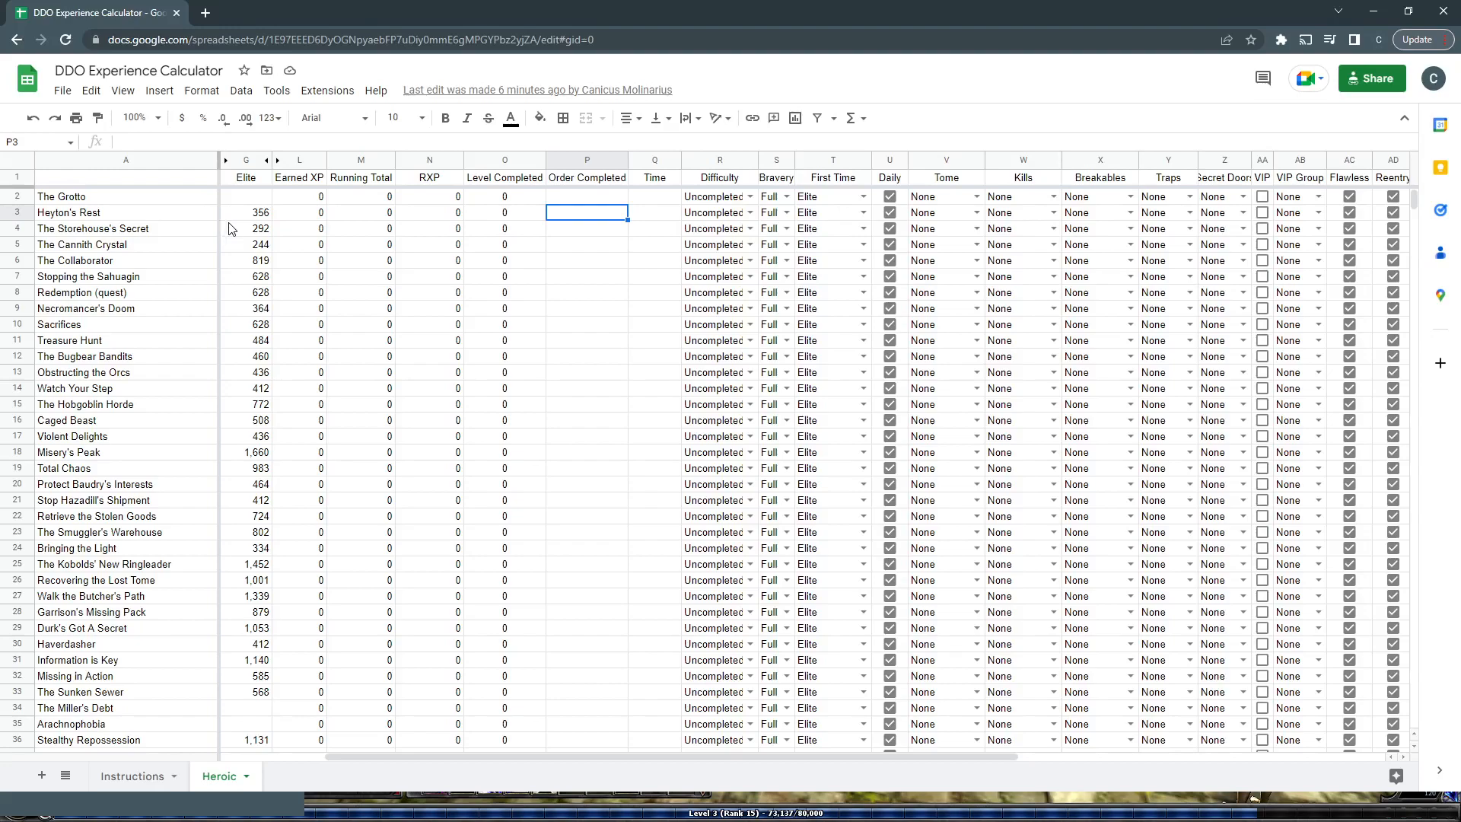
{"action": "left_click", "coordinate": [64, 99]}
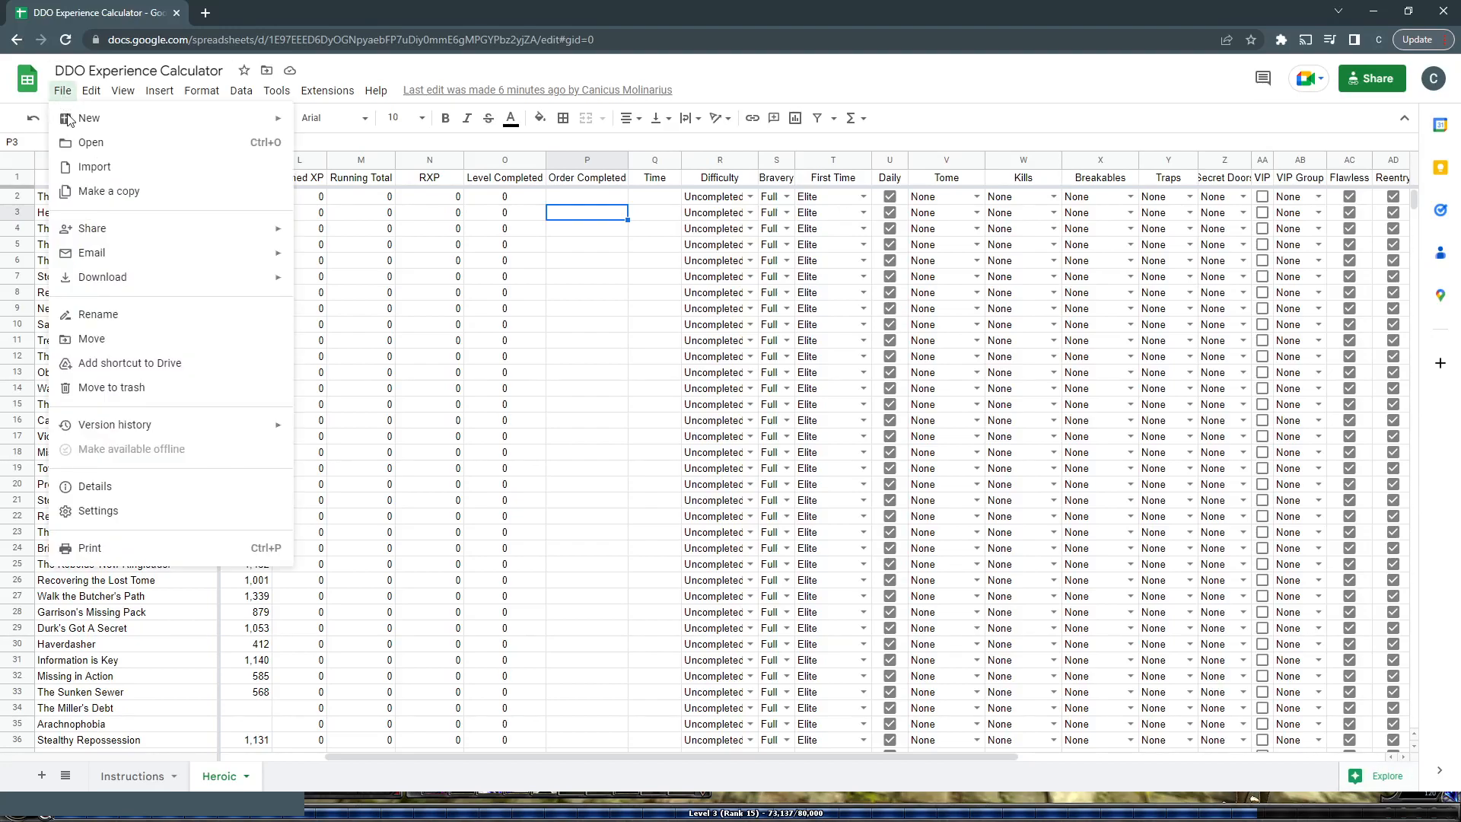
{"action": "left_click", "coordinate": [96, 197]}
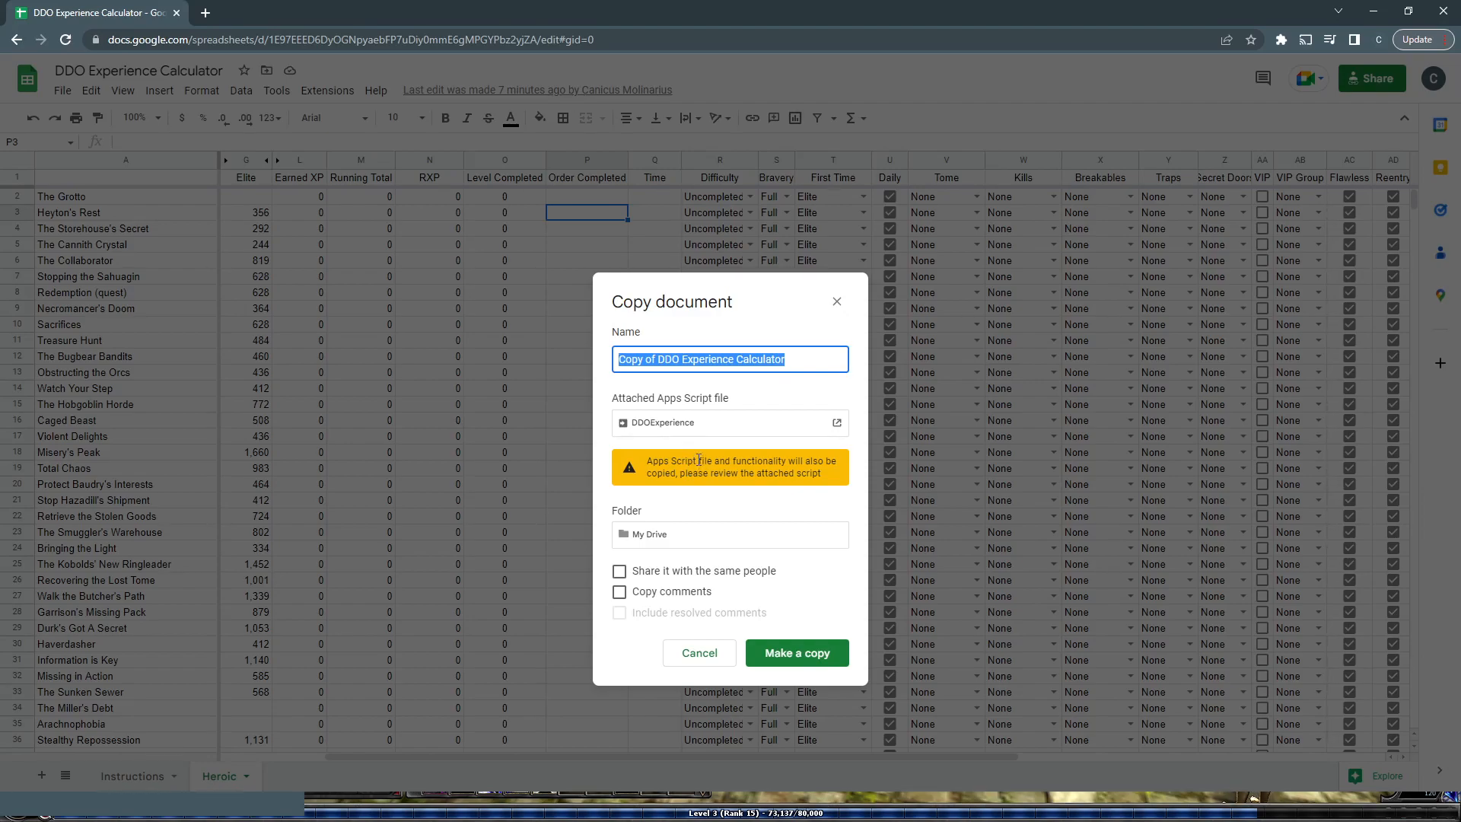
{"action": "left_click", "coordinate": [808, 659]}
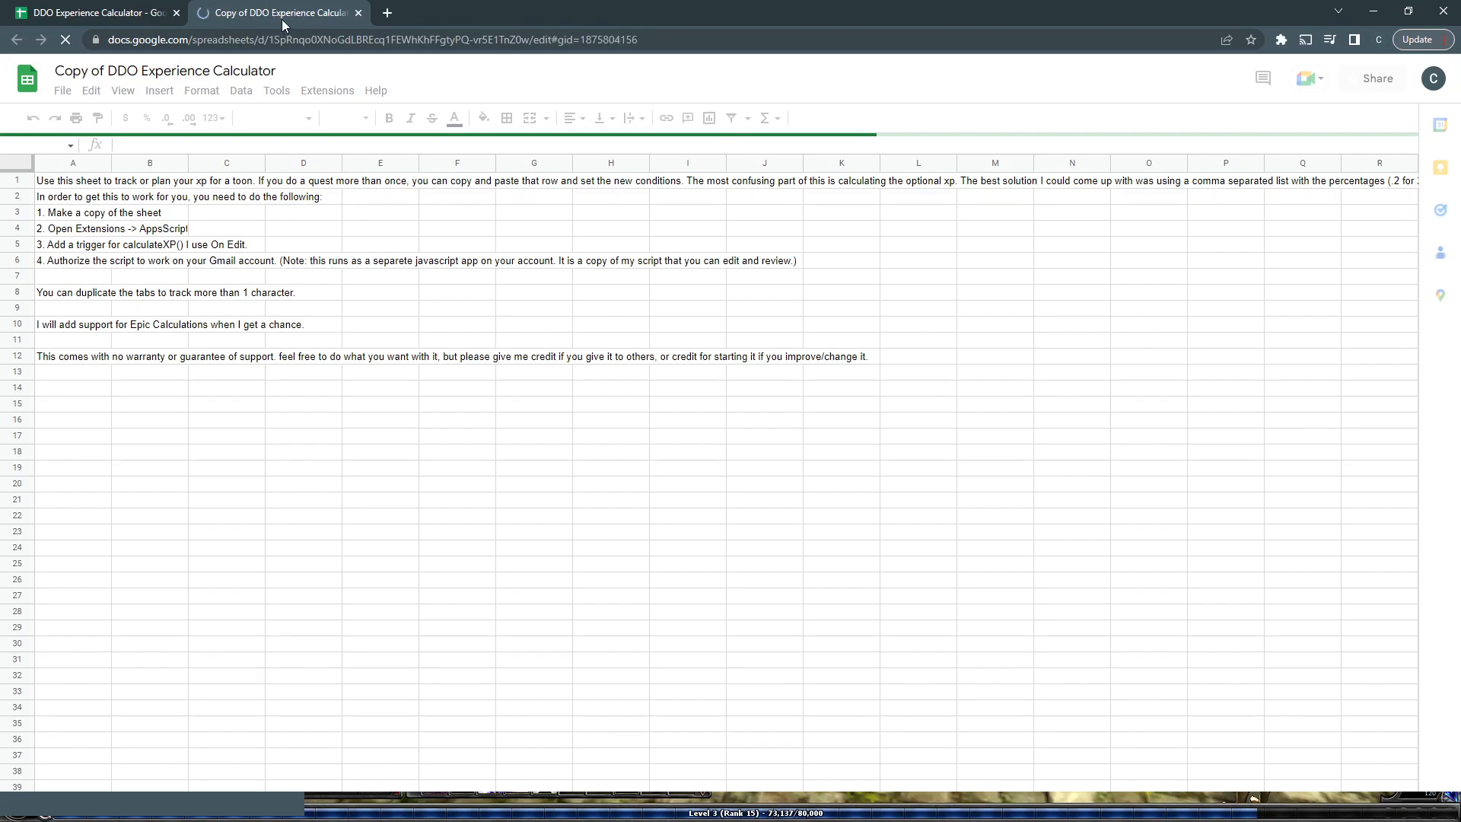
- Rename the copied spreadsheet as My DDO Experience Calculator
{"action": "left_click", "coordinate": [104, 71]}
{"action": "key", "text": "shift+Home"}
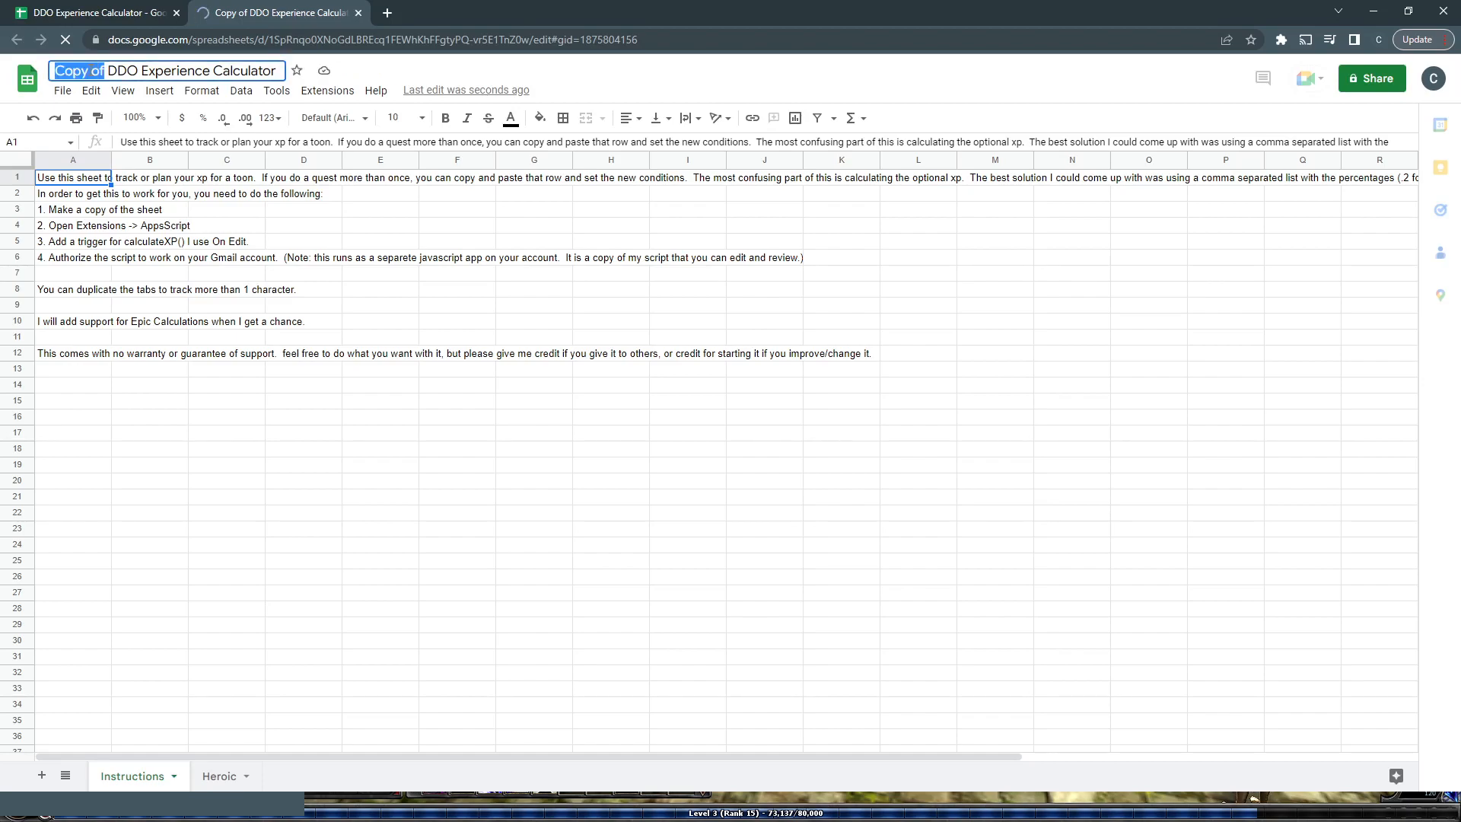
{"action": "type", "text": "My"}
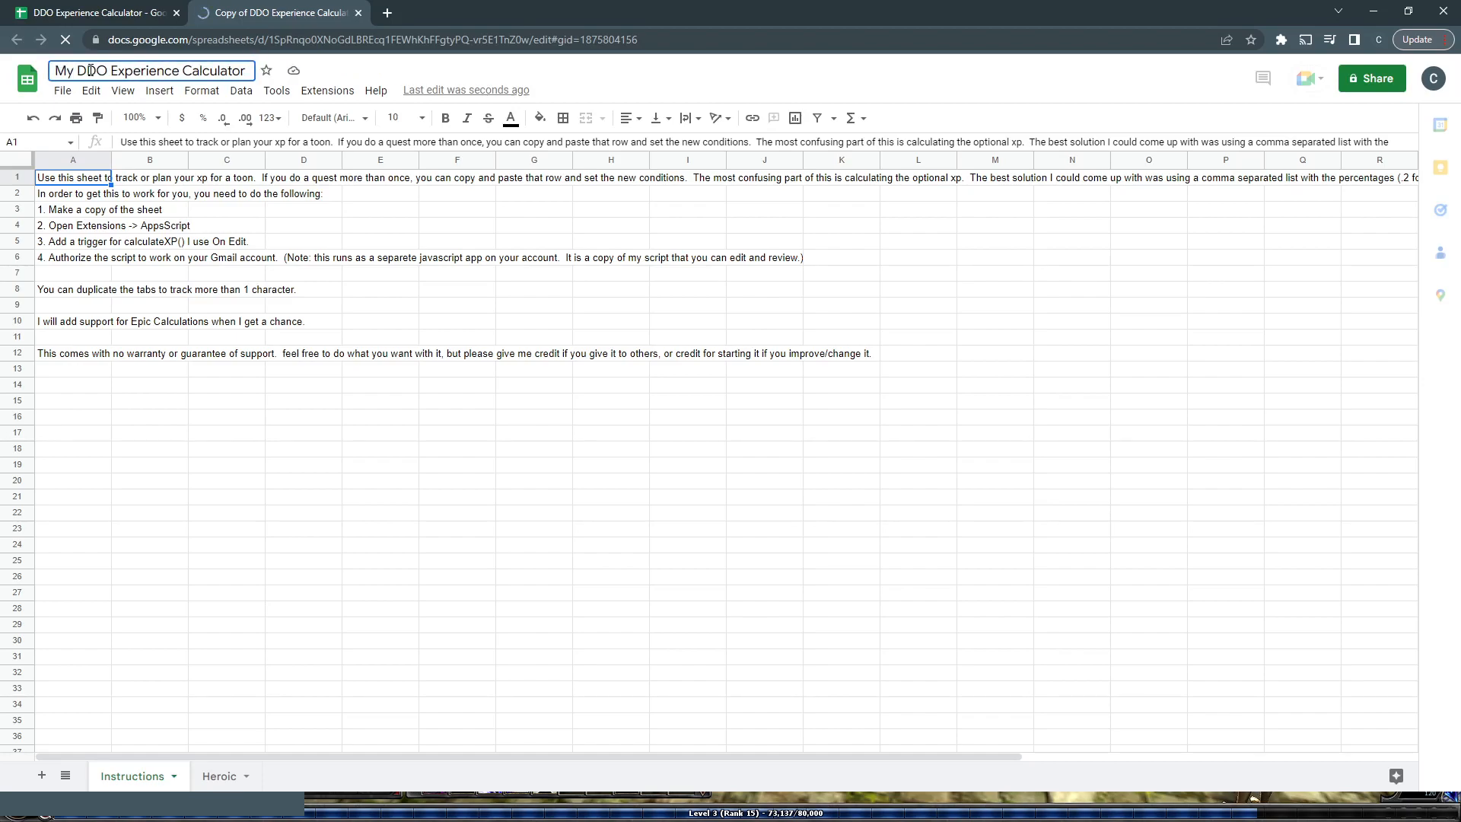
{"action": "left_click", "coordinate": [489, 263]}
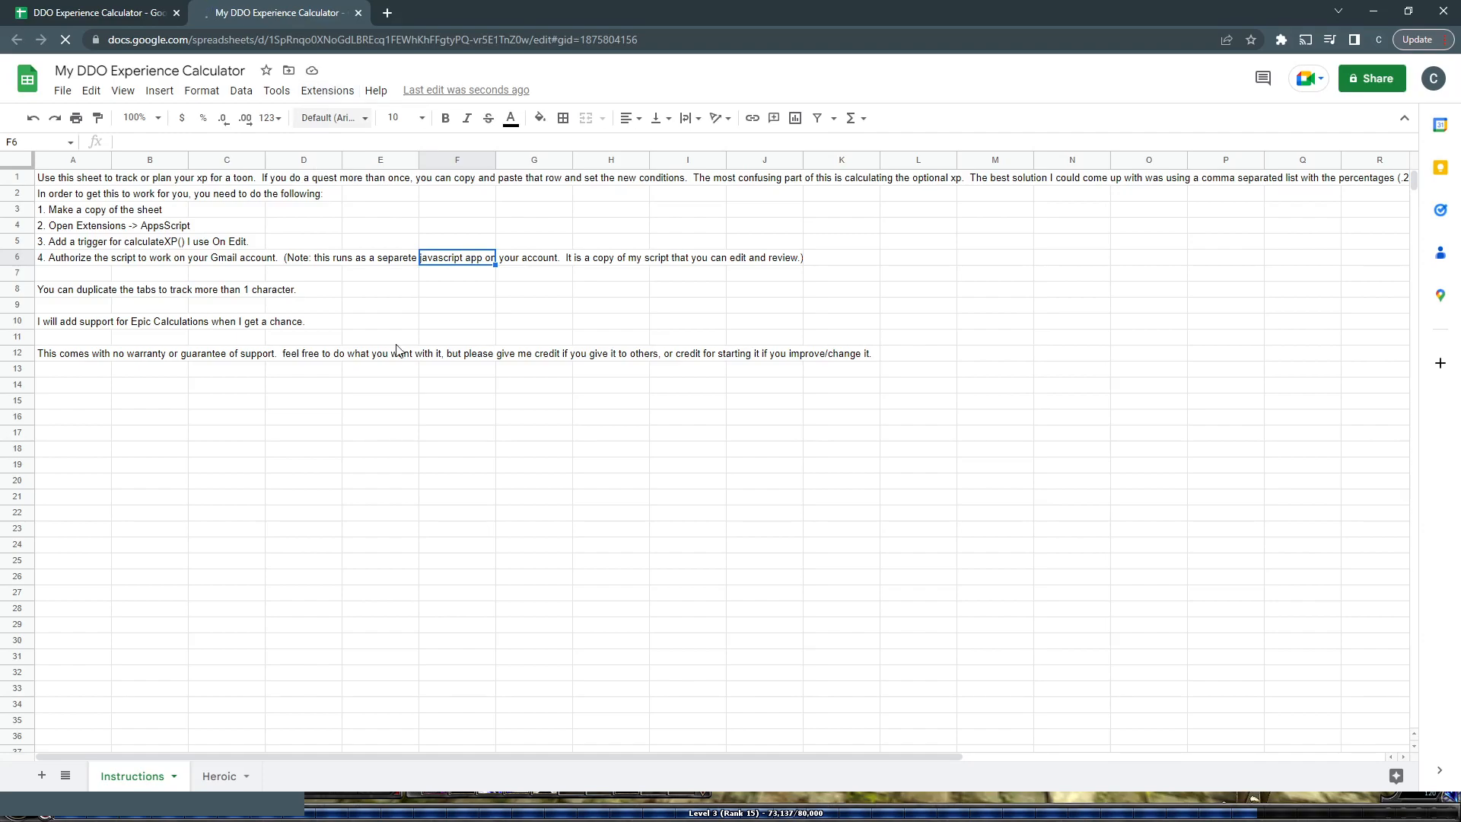
- Open the Apps Script project attached to the copied spreadsheet and close the original calculator
{"action": "left_click", "coordinate": [316, 95]}
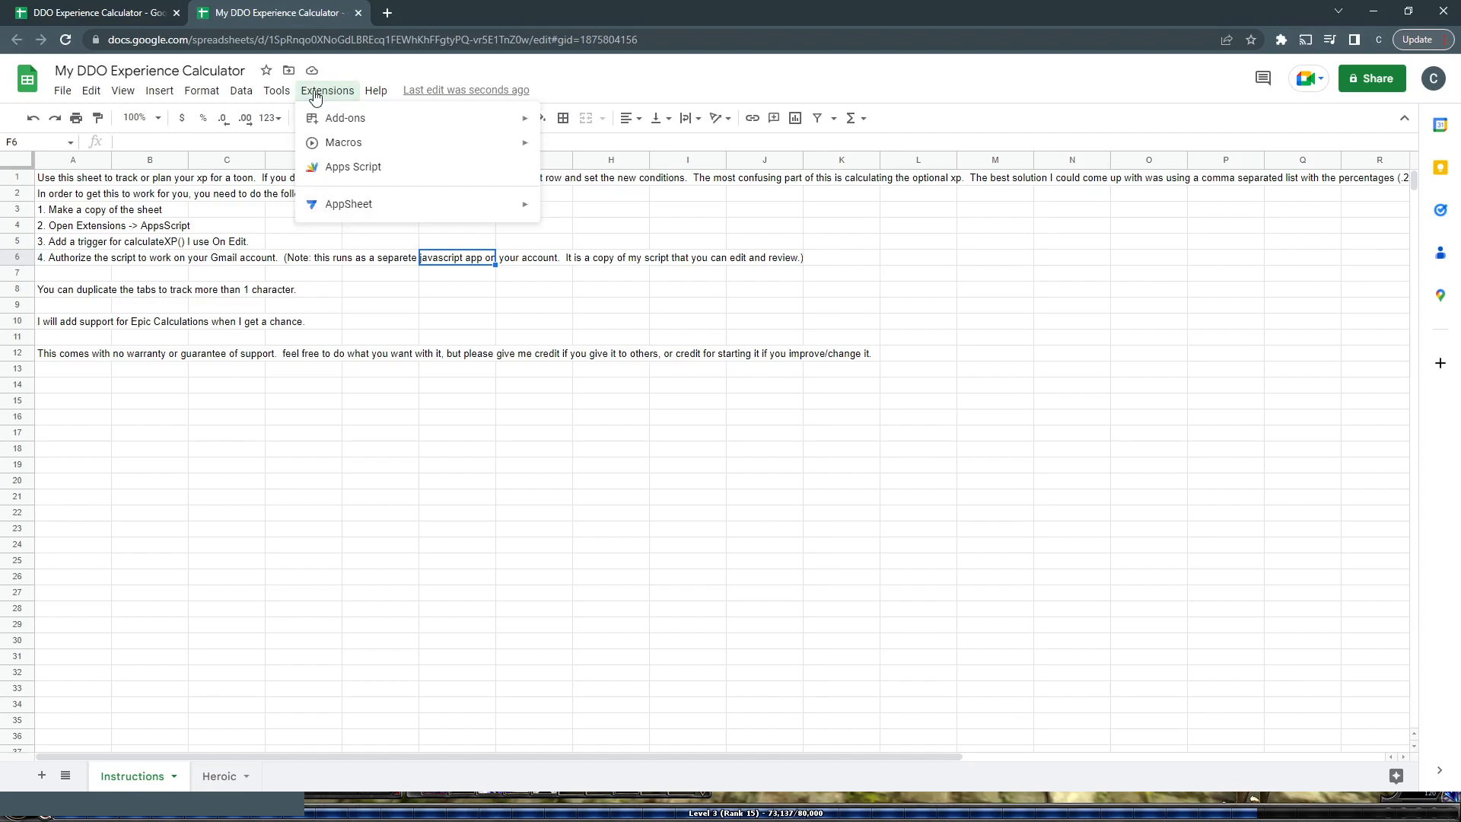
{"action": "left_click", "coordinate": [348, 174]}
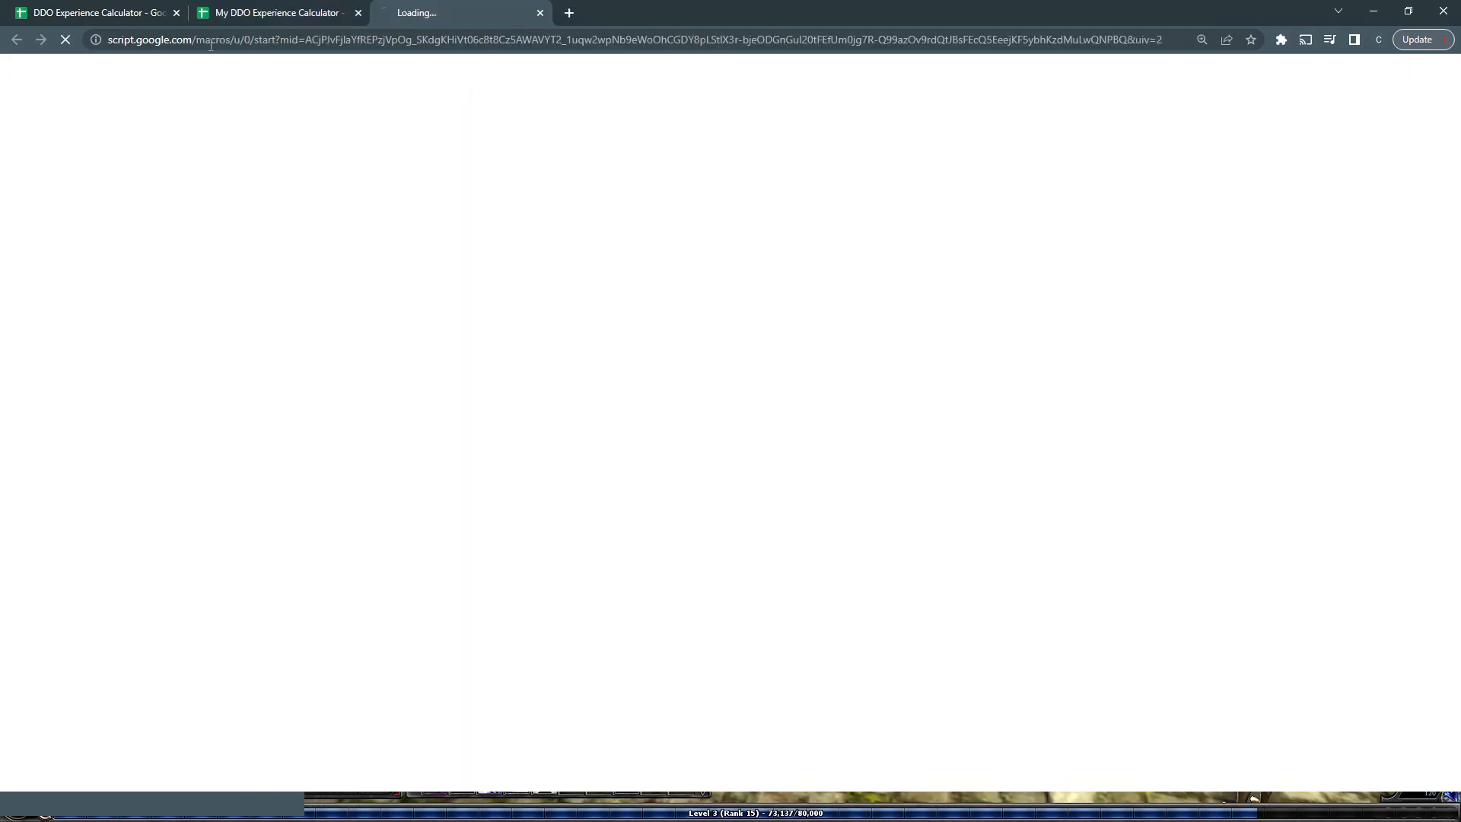
{"action": "left_click", "coordinate": [178, 12]}
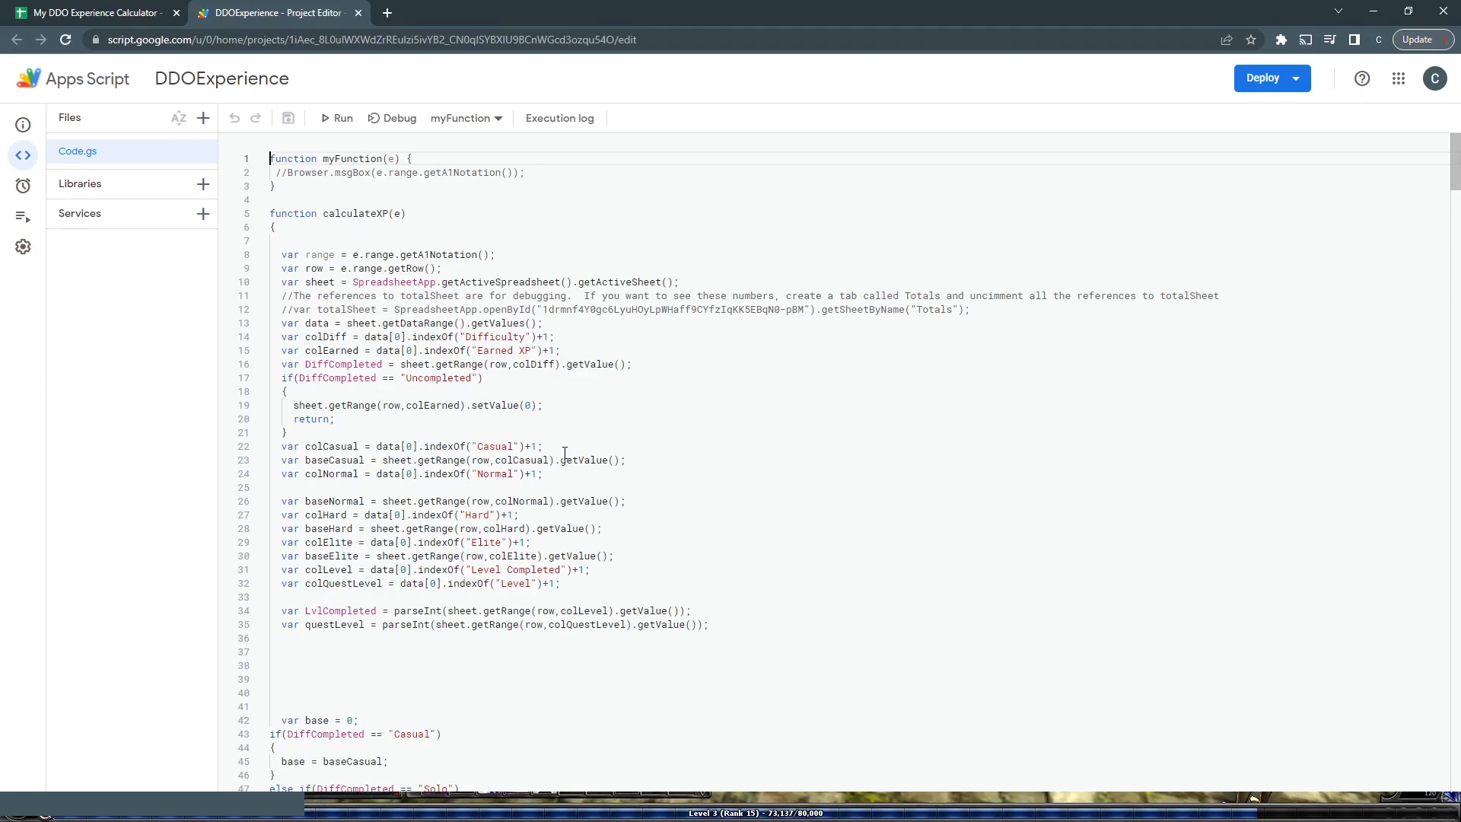
- Examine the calculateXP code in Code.gs, along with the script's project settings and execution list
{"action": "scroll", "coordinate": [584, 427], "scroll_direction": "down", "scroll_amount": 5}
{"action": "scroll", "coordinate": [583, 427], "scroll_direction": "down", "scroll_amount": 2}
{"action": "scroll", "coordinate": [582, 424], "scroll_direction": "up", "scroll_amount": 6}
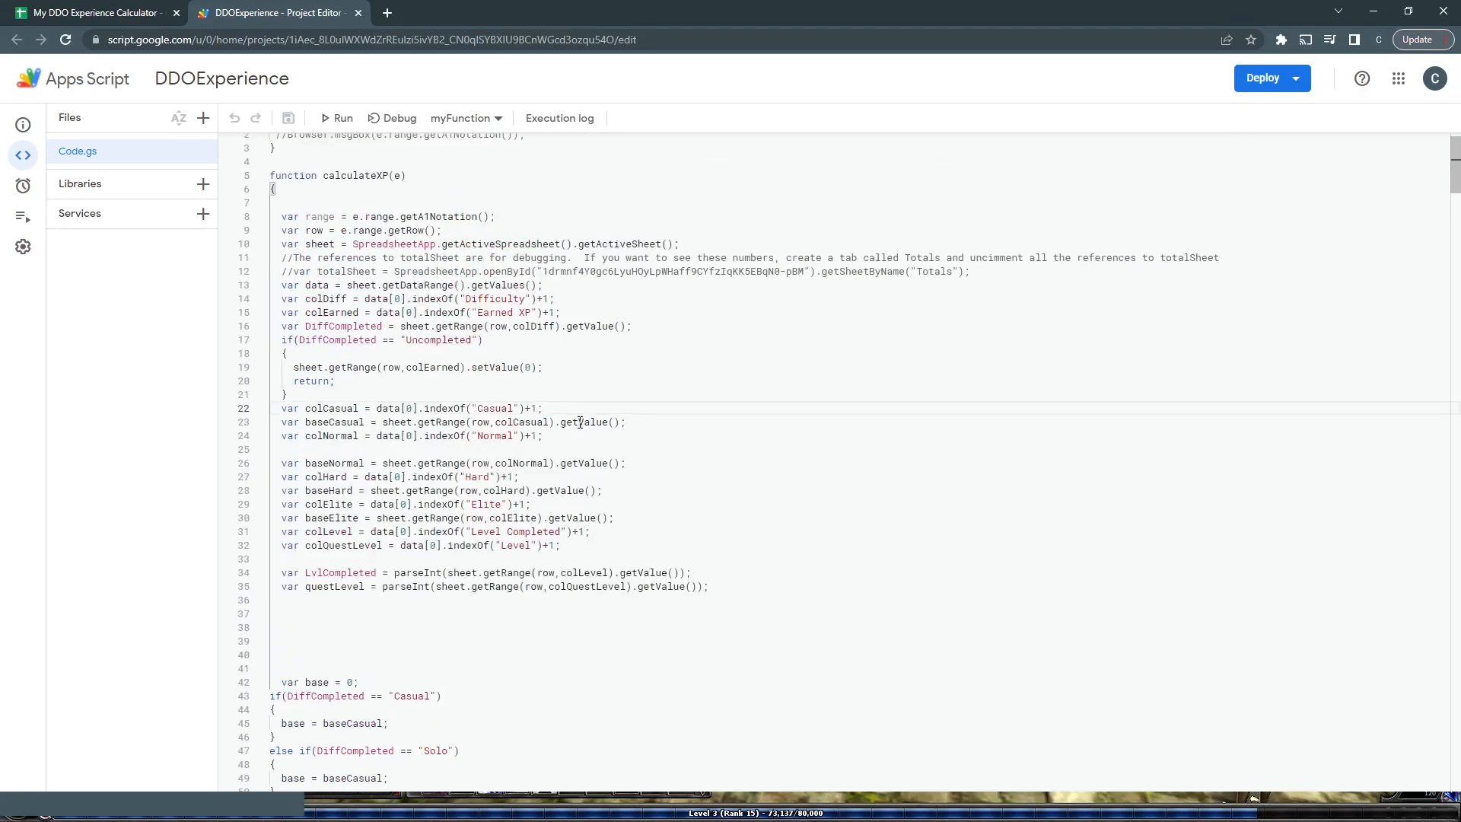
{"action": "scroll", "coordinate": [619, 441], "scroll_direction": "down", "scroll_amount": 10}
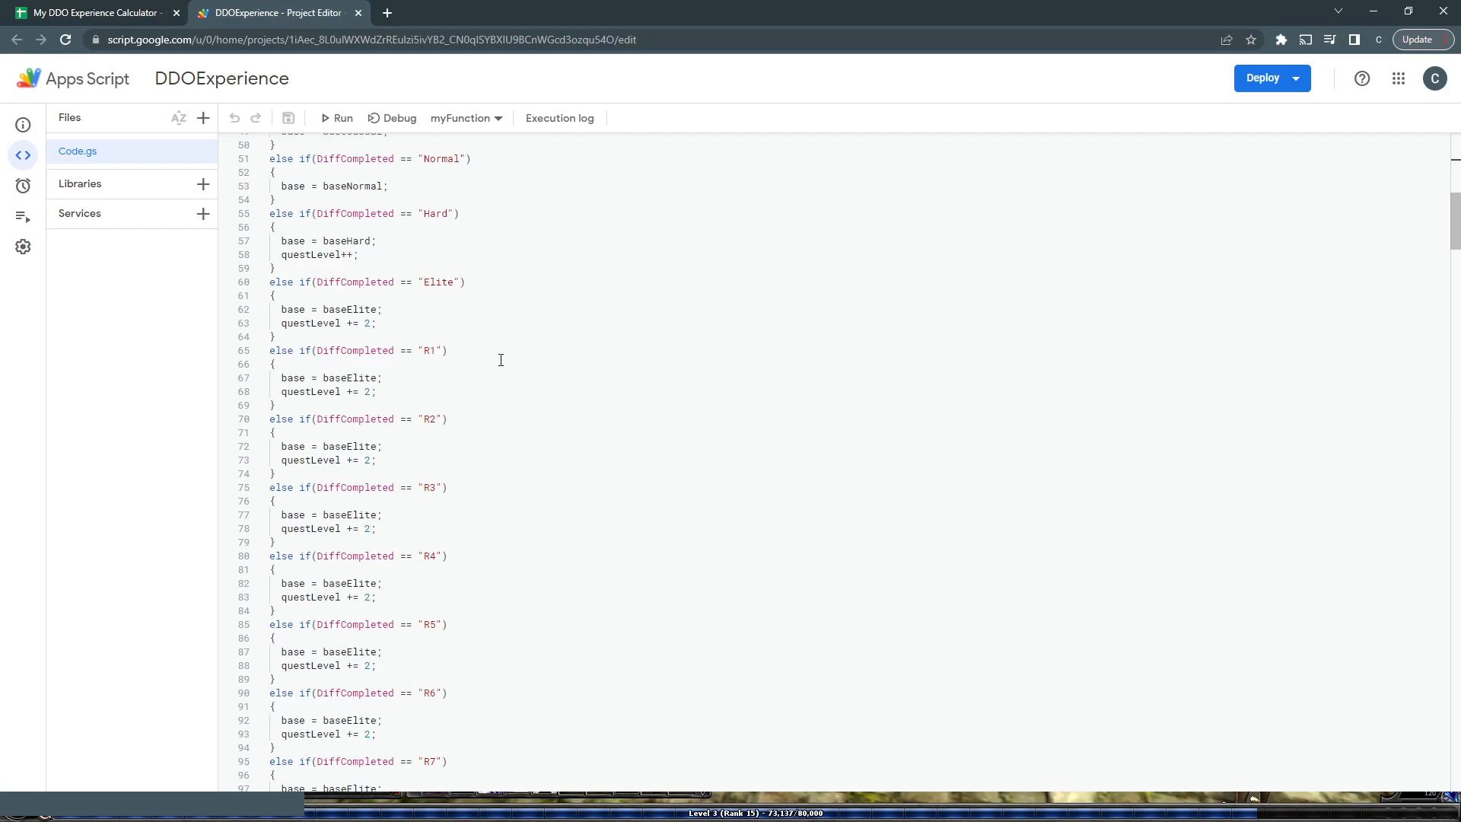
{"action": "scroll", "coordinate": [571, 388], "scroll_direction": "down", "scroll_amount": 5}
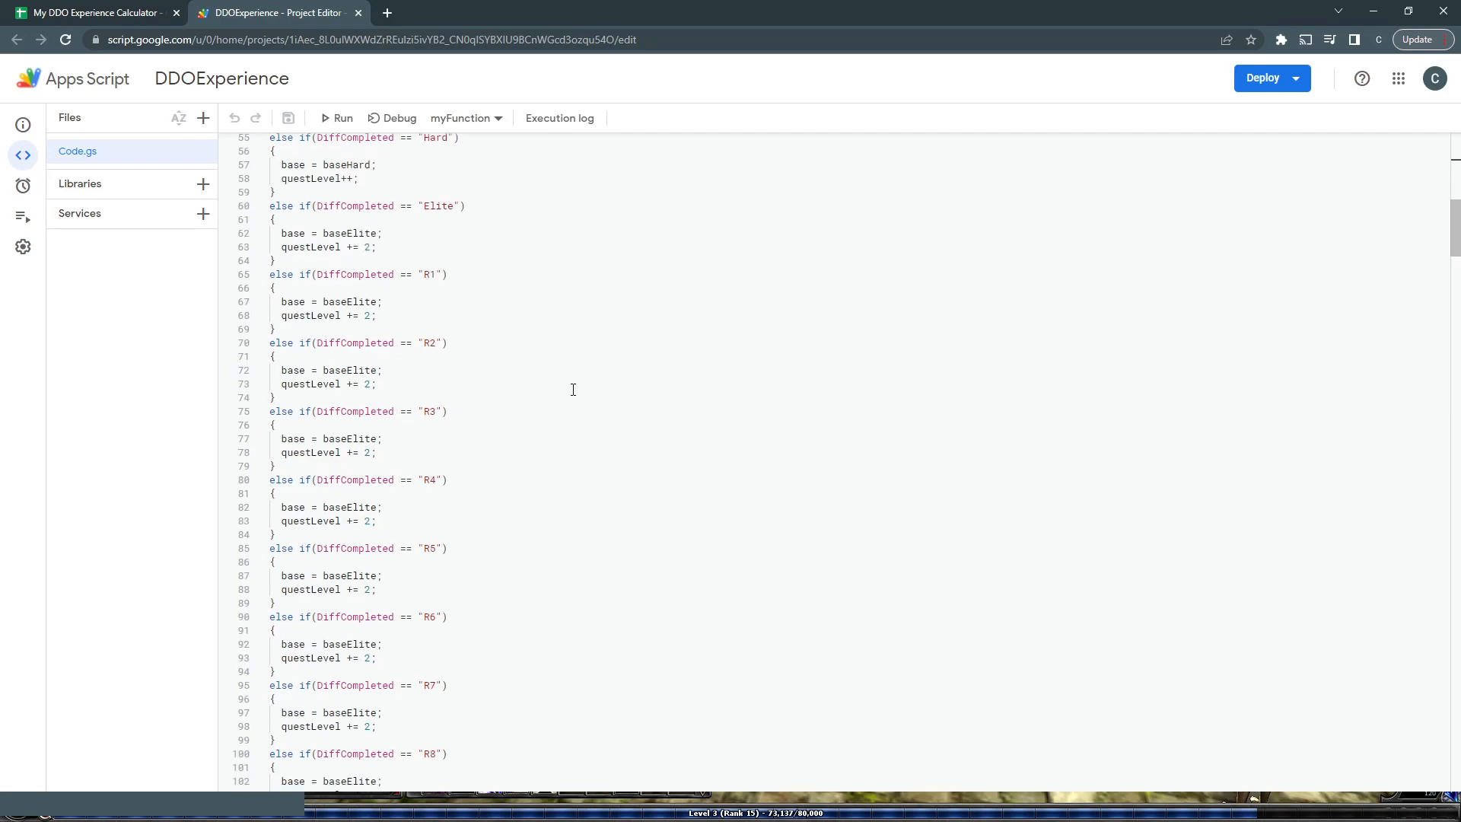
{"action": "mouse_move", "coordinate": [24, 197]}
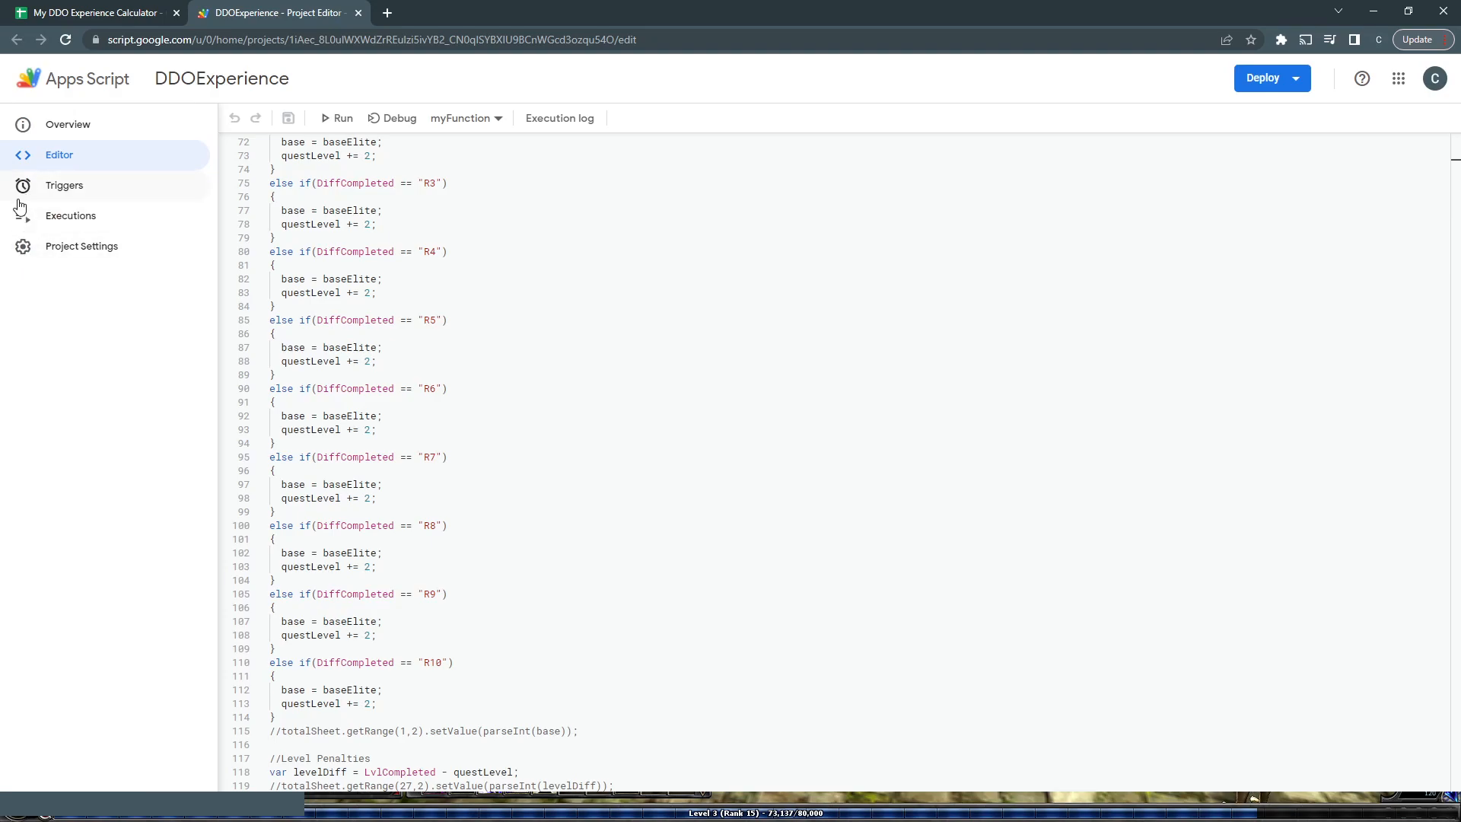
{"action": "left_click", "coordinate": [23, 251]}
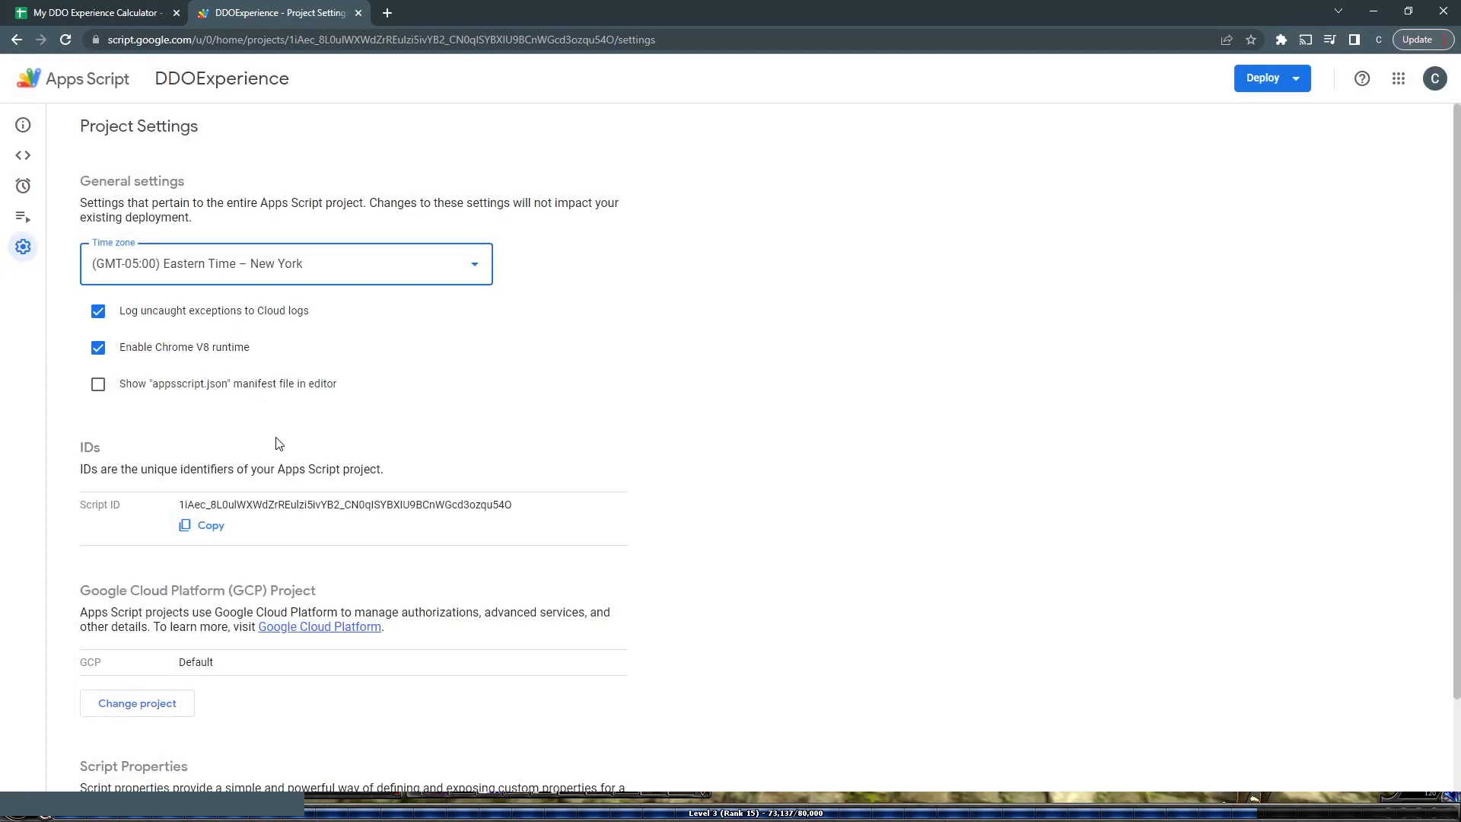
{"action": "left_click", "coordinate": [23, 217]}
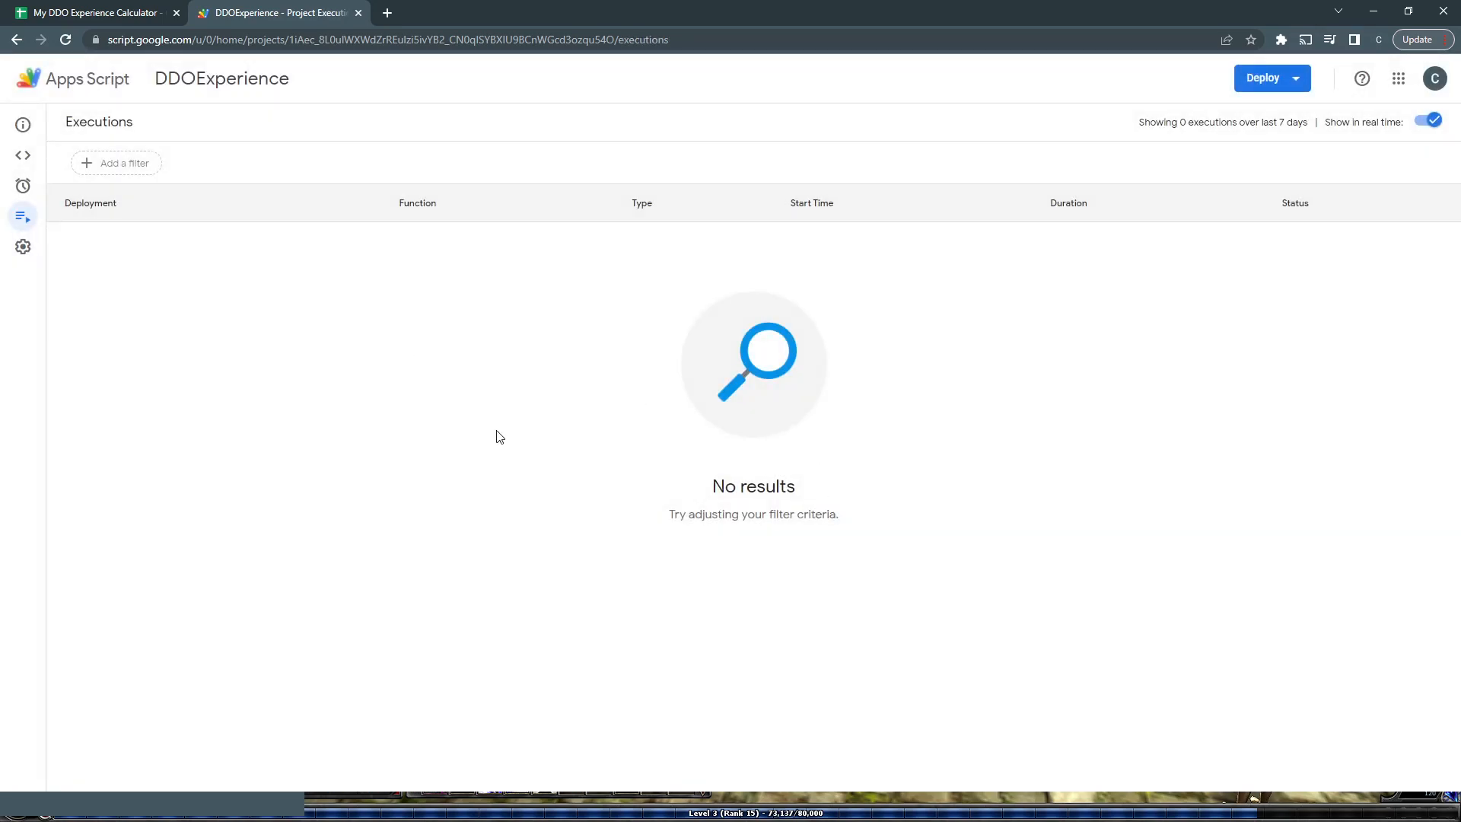
- Create a new trigger that runs calculateXP from the spreadsheet with the On edit event type
{"action": "left_click", "coordinate": [22, 188]}
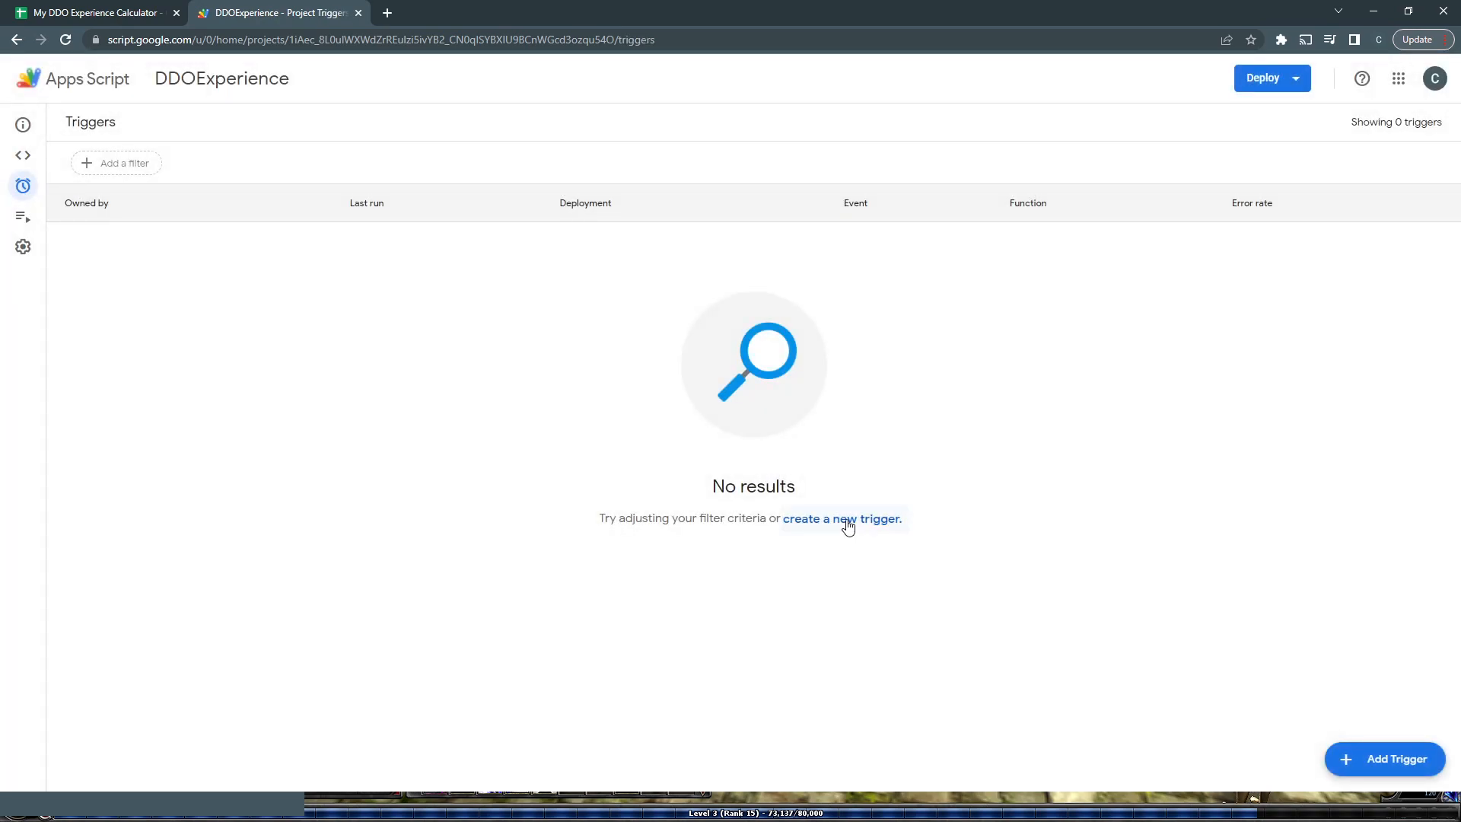
{"action": "left_click", "coordinate": [853, 520]}
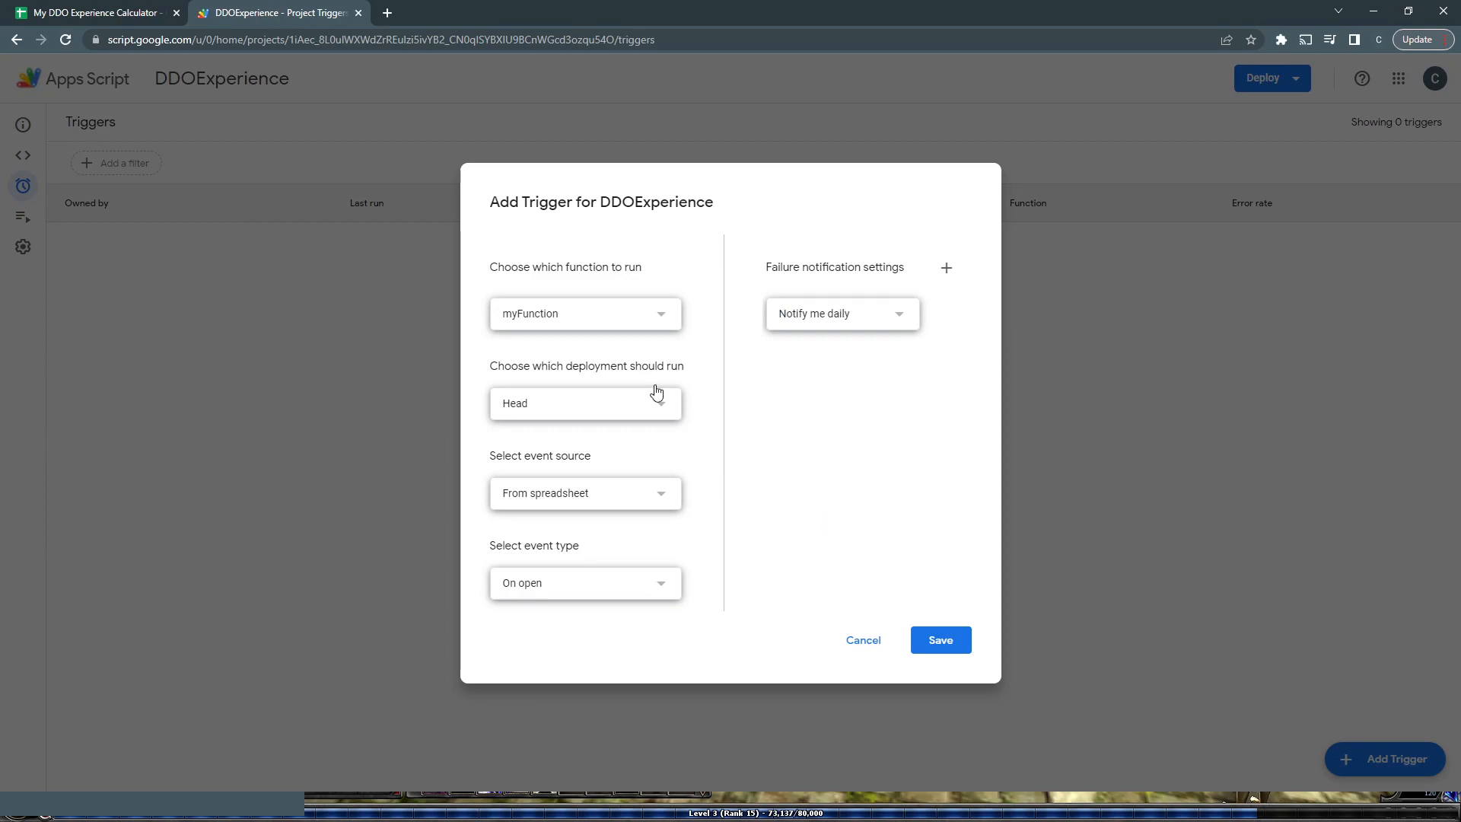
{"action": "left_click", "coordinate": [659, 322]}
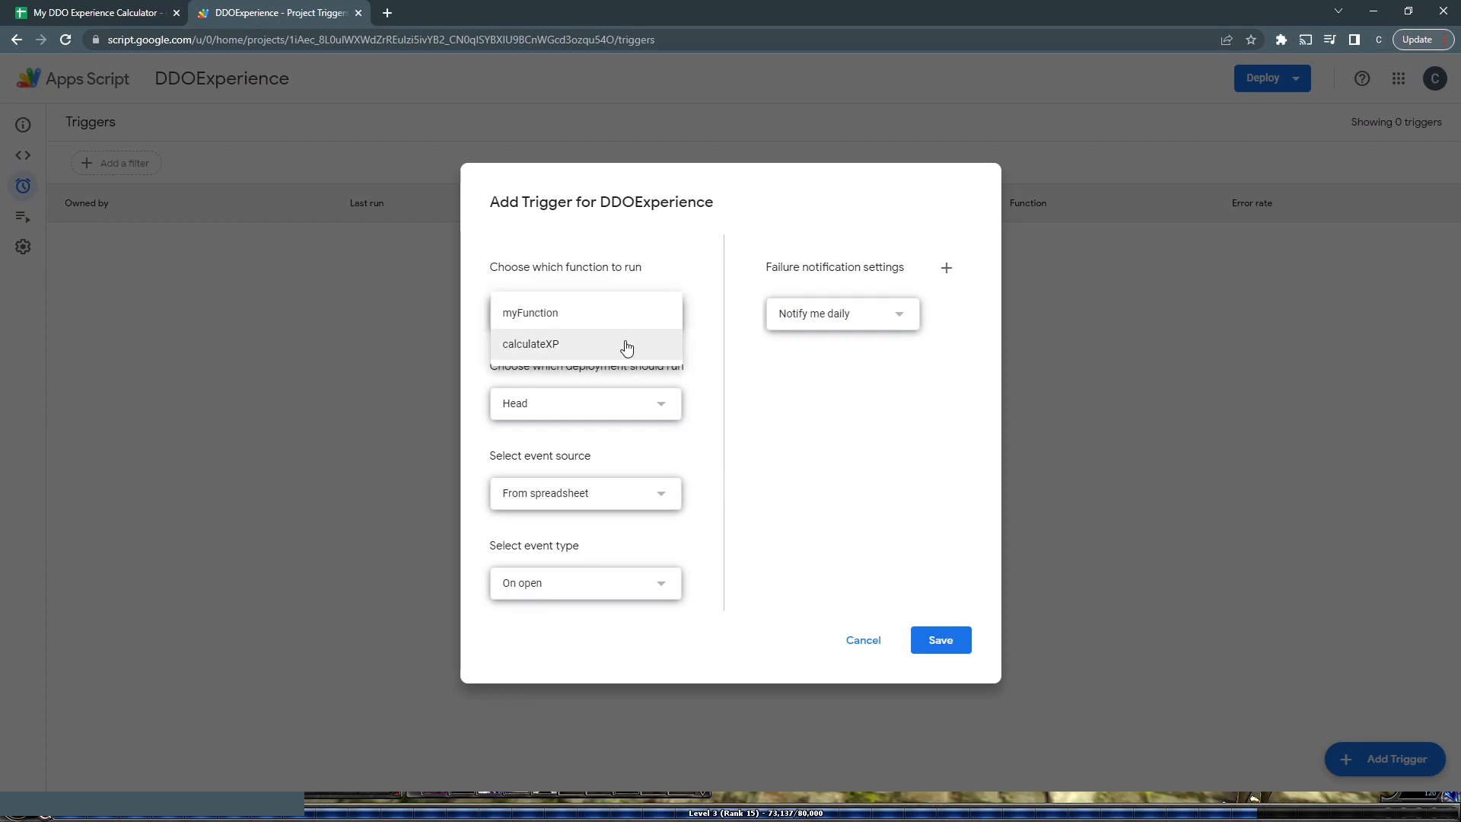
{"action": "left_click", "coordinate": [626, 345]}
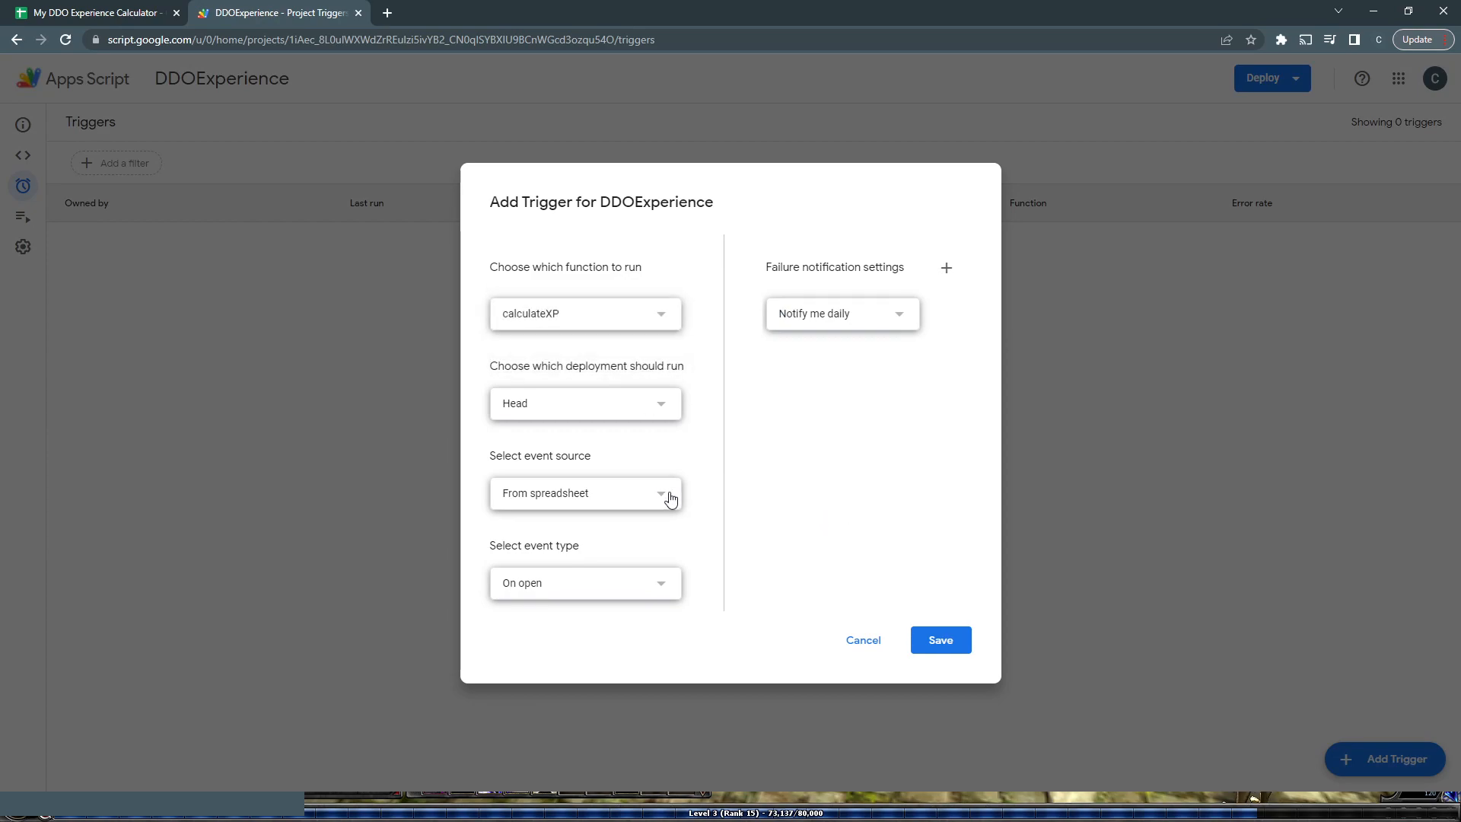
{"action": "left_click", "coordinate": [670, 498]}
{"action": "left_click", "coordinate": [668, 495]}
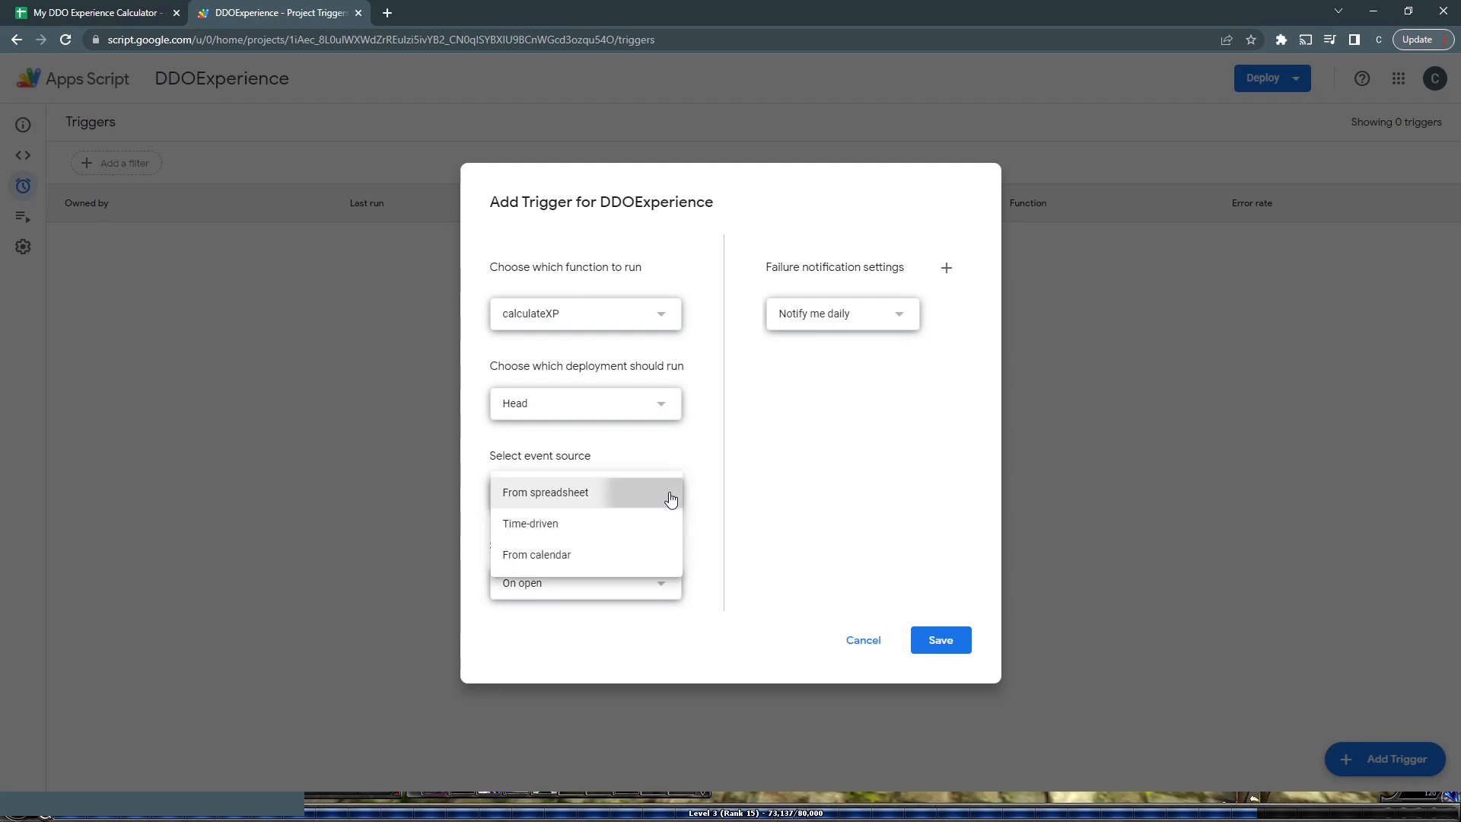
{"action": "left_click", "coordinate": [666, 589]}
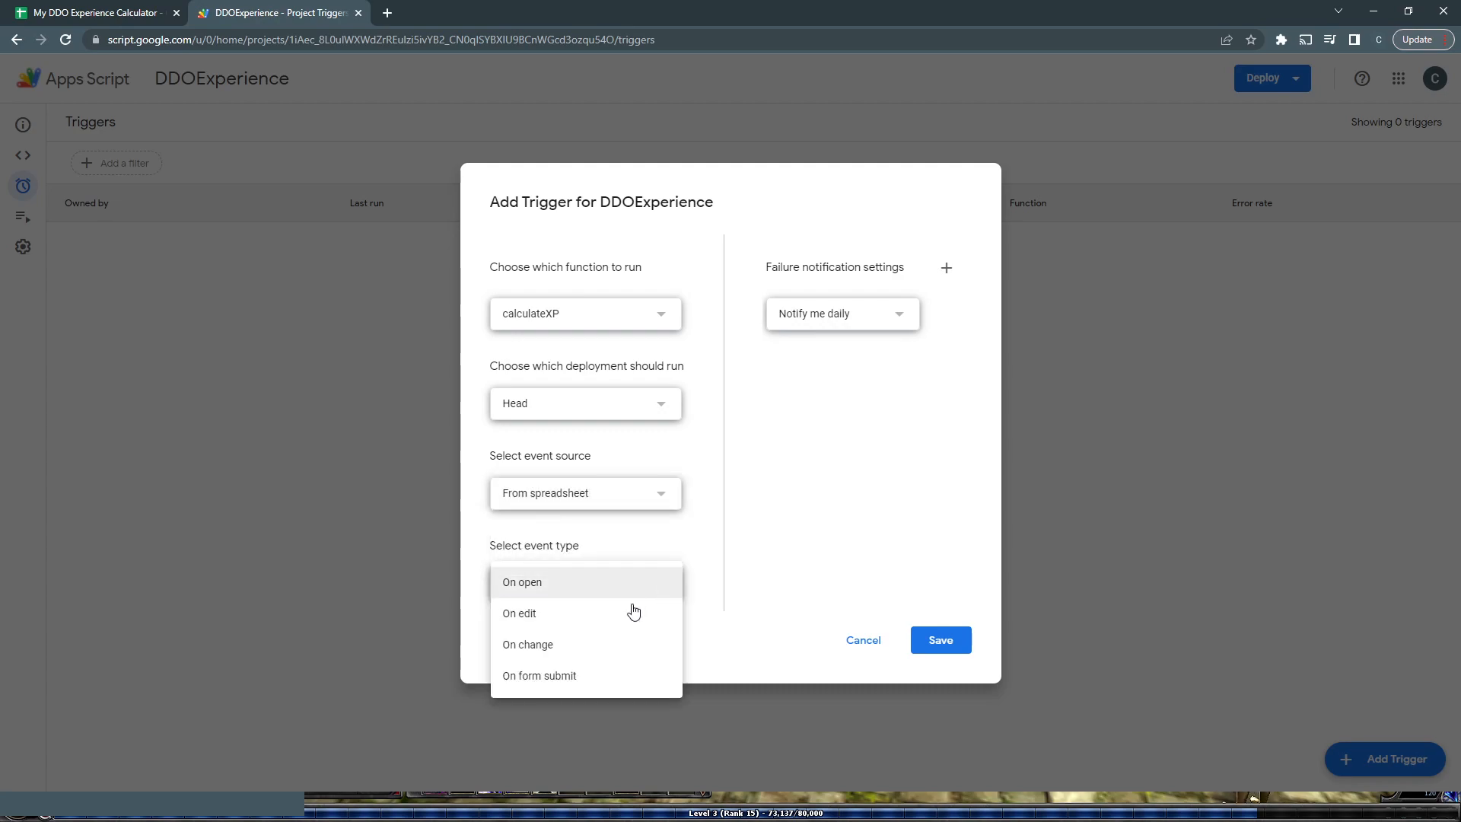
{"action": "left_click", "coordinate": [597, 621]}
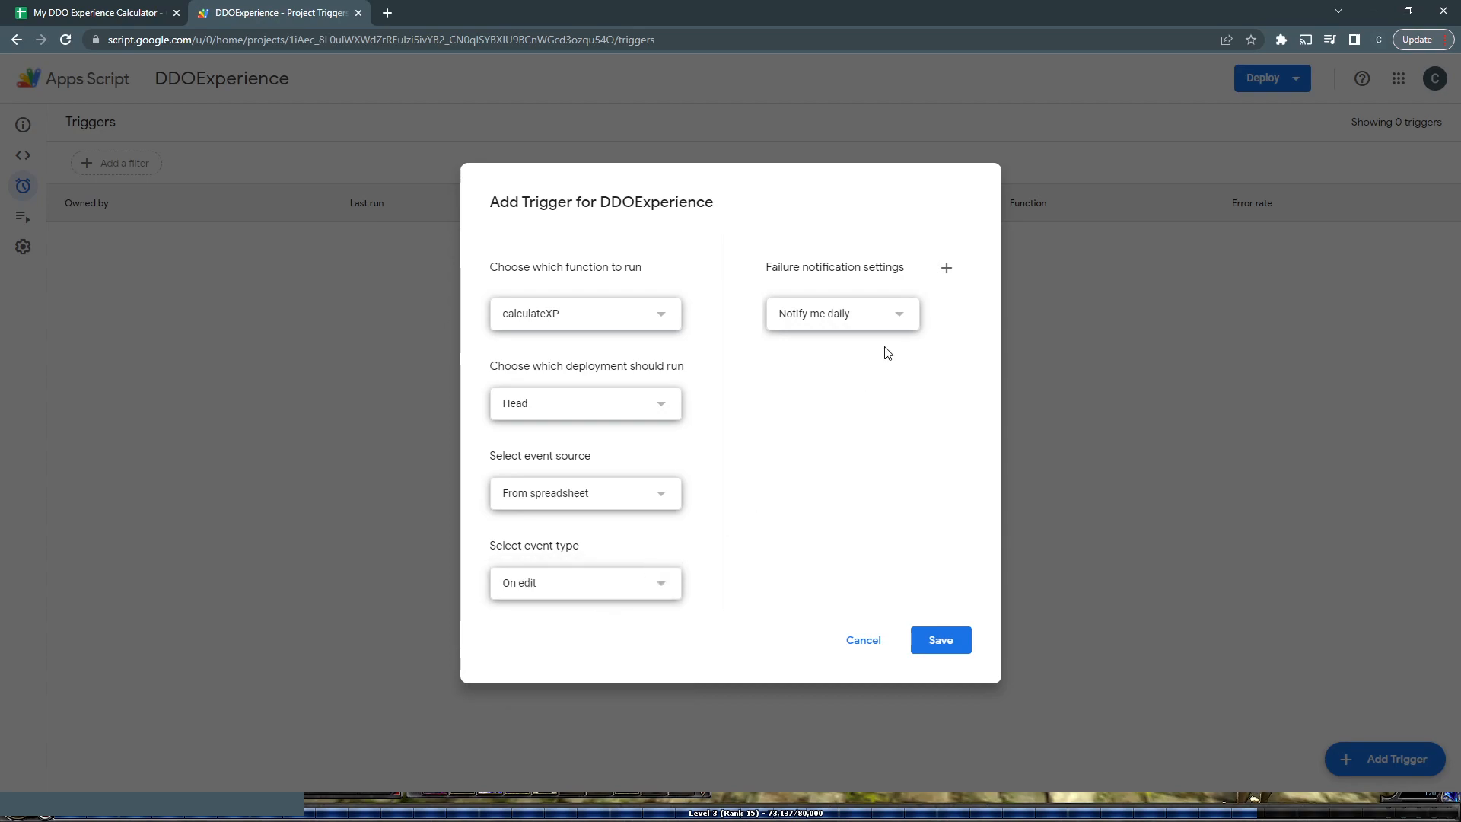
- Set the trigger's failure notifications to Notify me weekly and save the trigger
{"action": "left_click", "coordinate": [899, 320]}
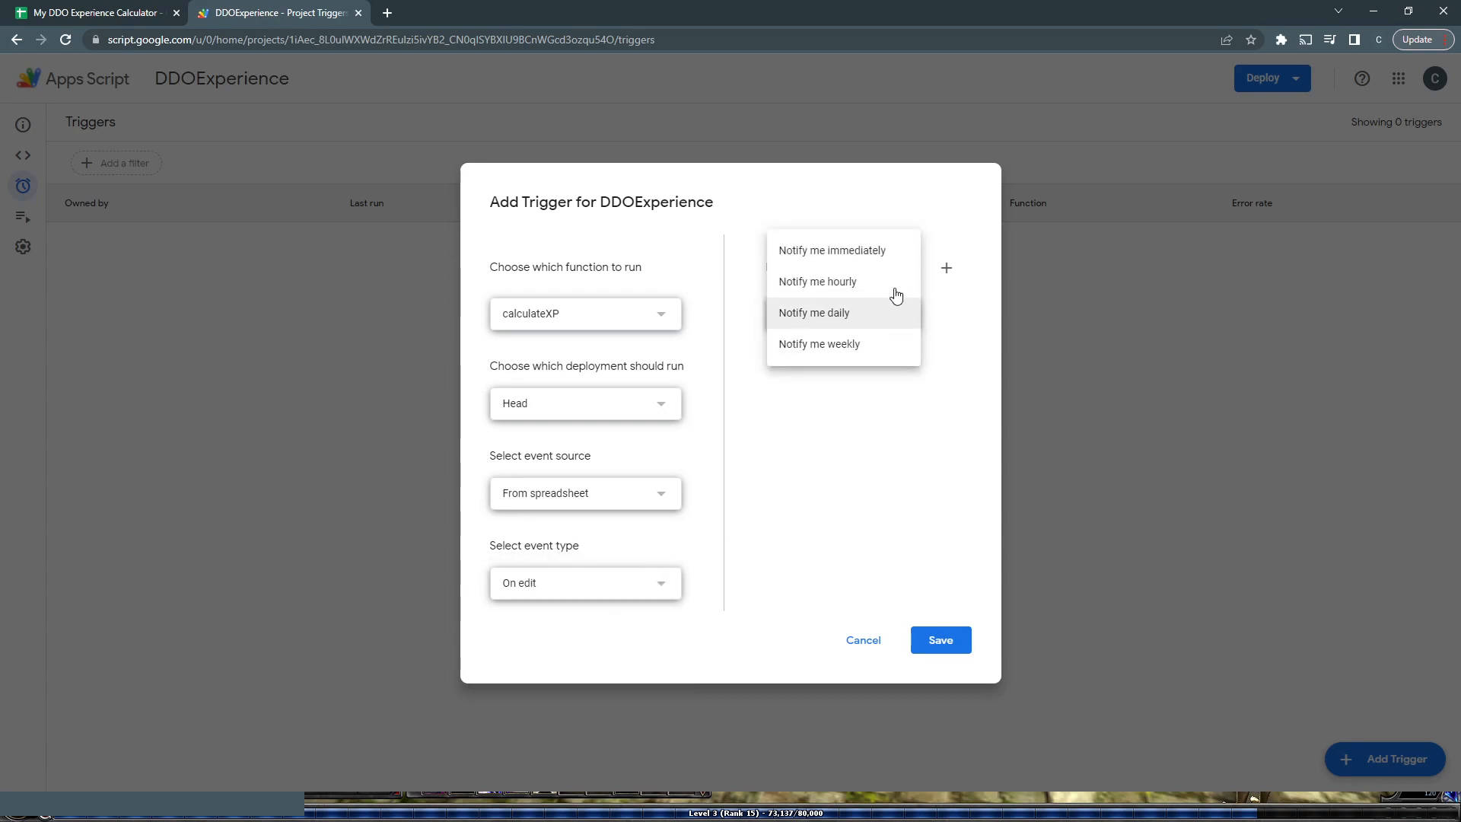
{"action": "left_click", "coordinate": [876, 353]}
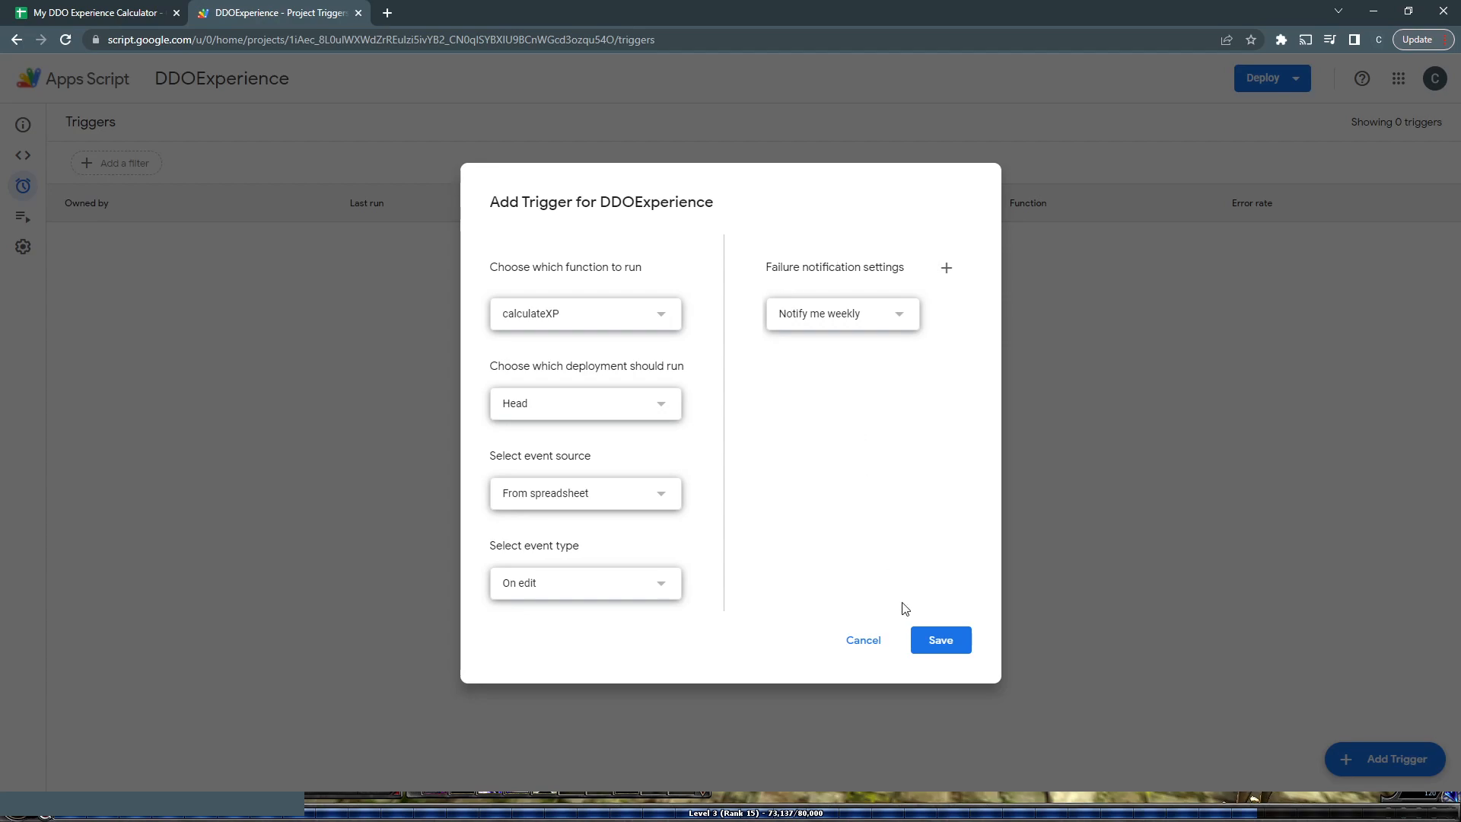
{"action": "left_click", "coordinate": [930, 643]}
{"action": "left_click", "coordinate": [933, 644]}
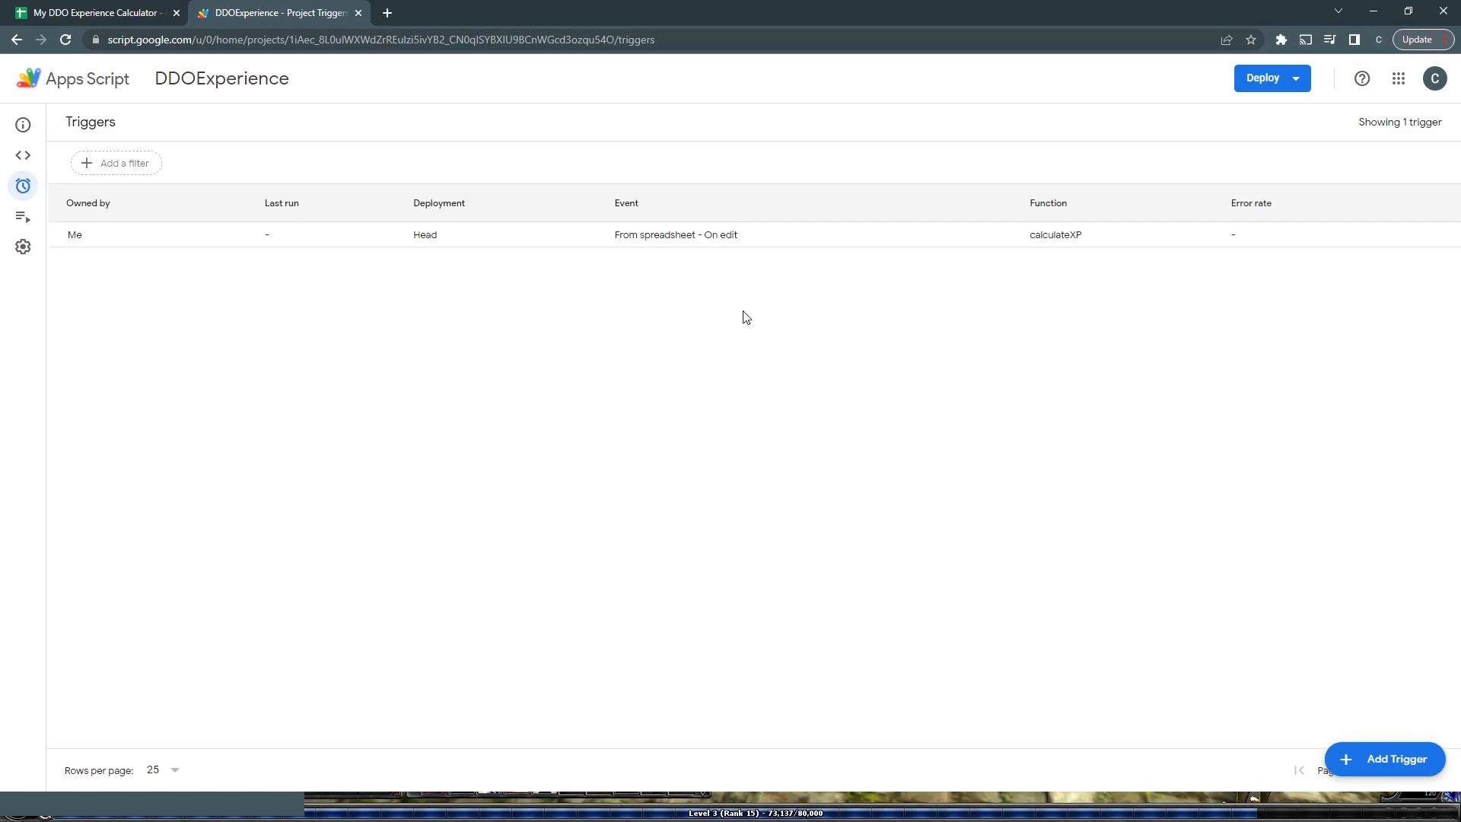
- Test the trigger on the spreadsheet's Heroic sheet by setting The Storehouse's Secret difficulty to Elite and returning it to Uncompleted
{"action": "left_click", "coordinate": [138, 17]}
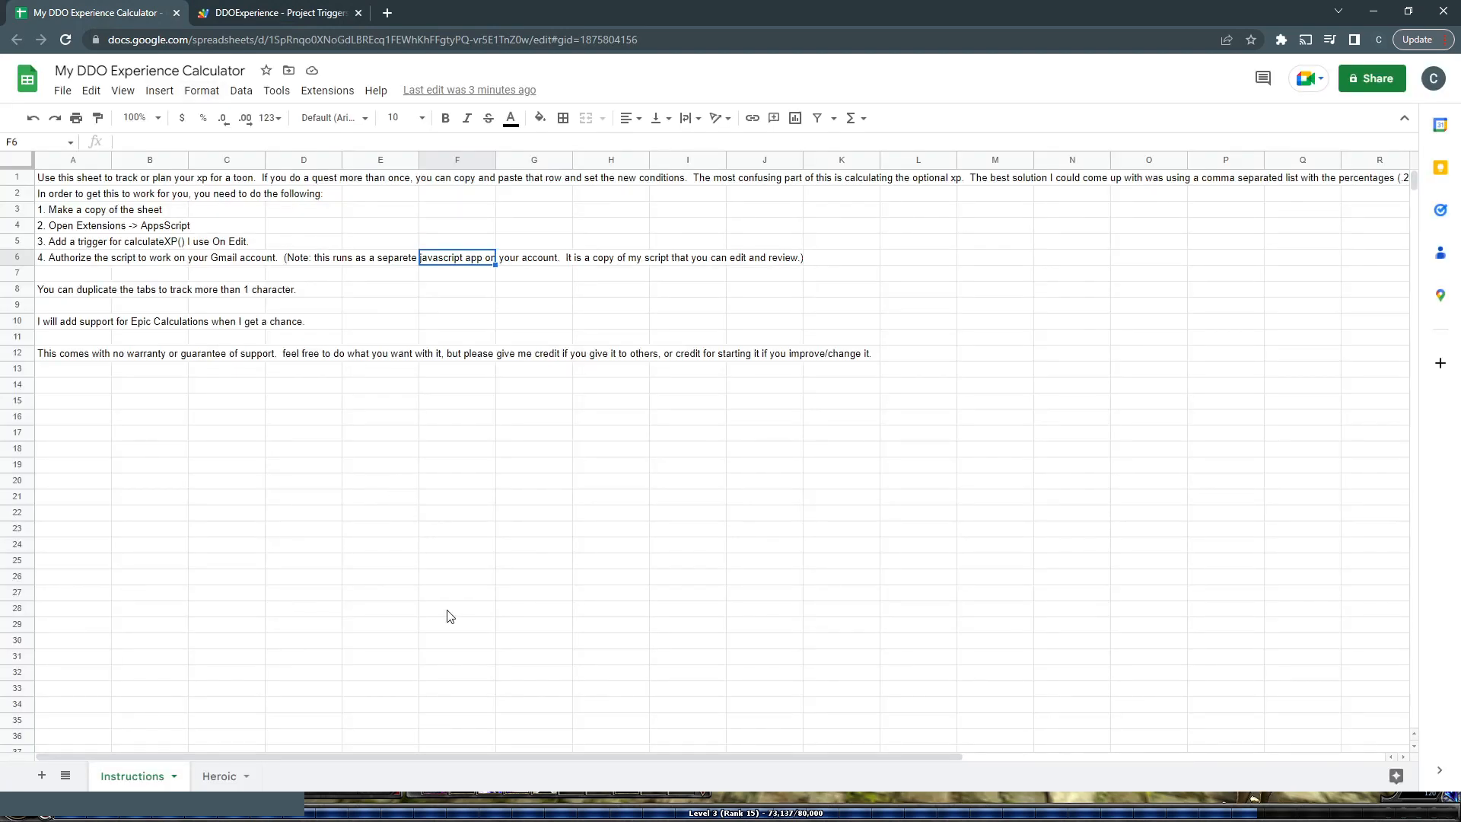
{"action": "left_click", "coordinate": [231, 777]}
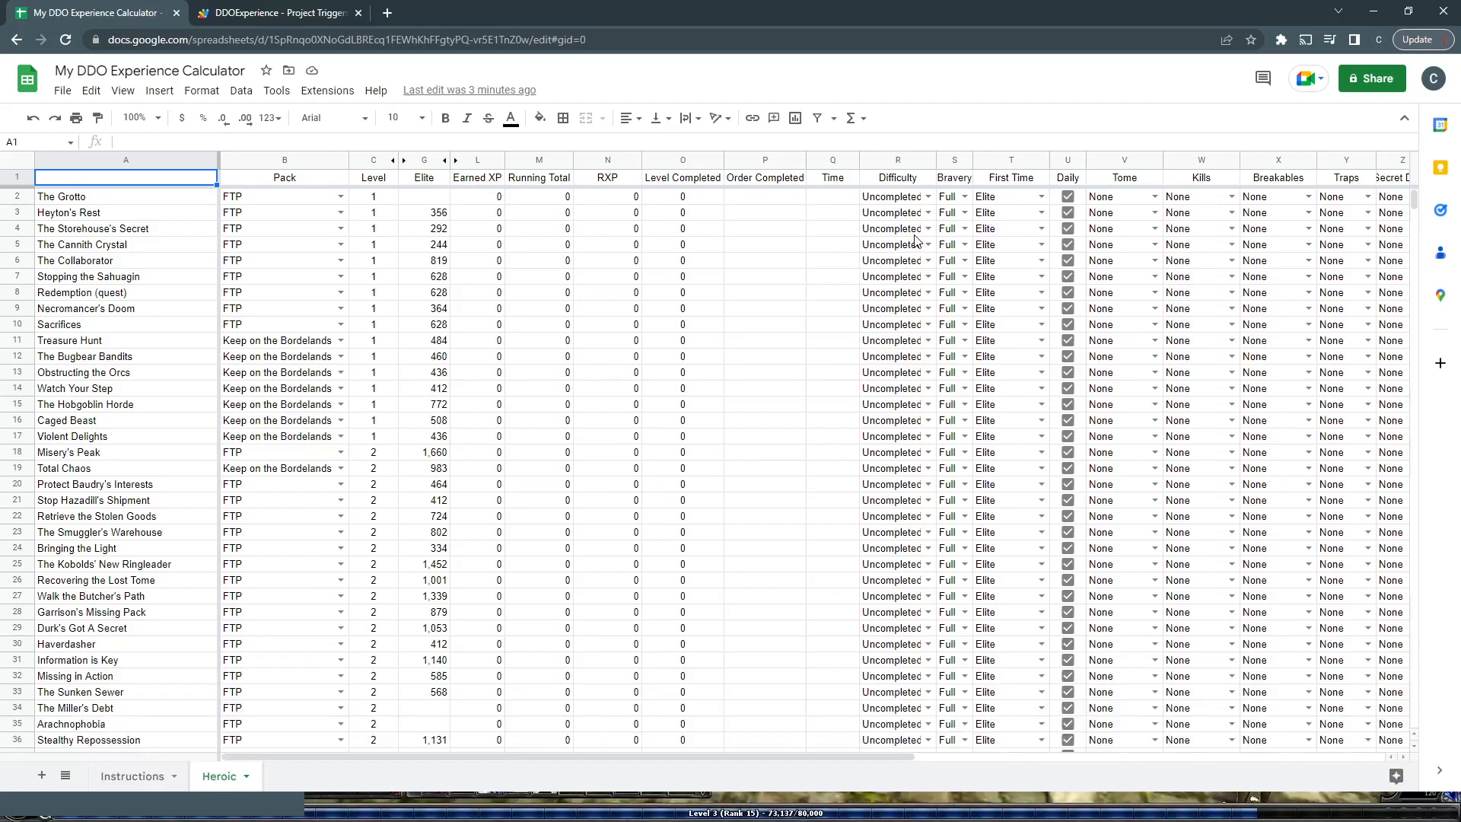
{"action": "left_click", "coordinate": [928, 229]}
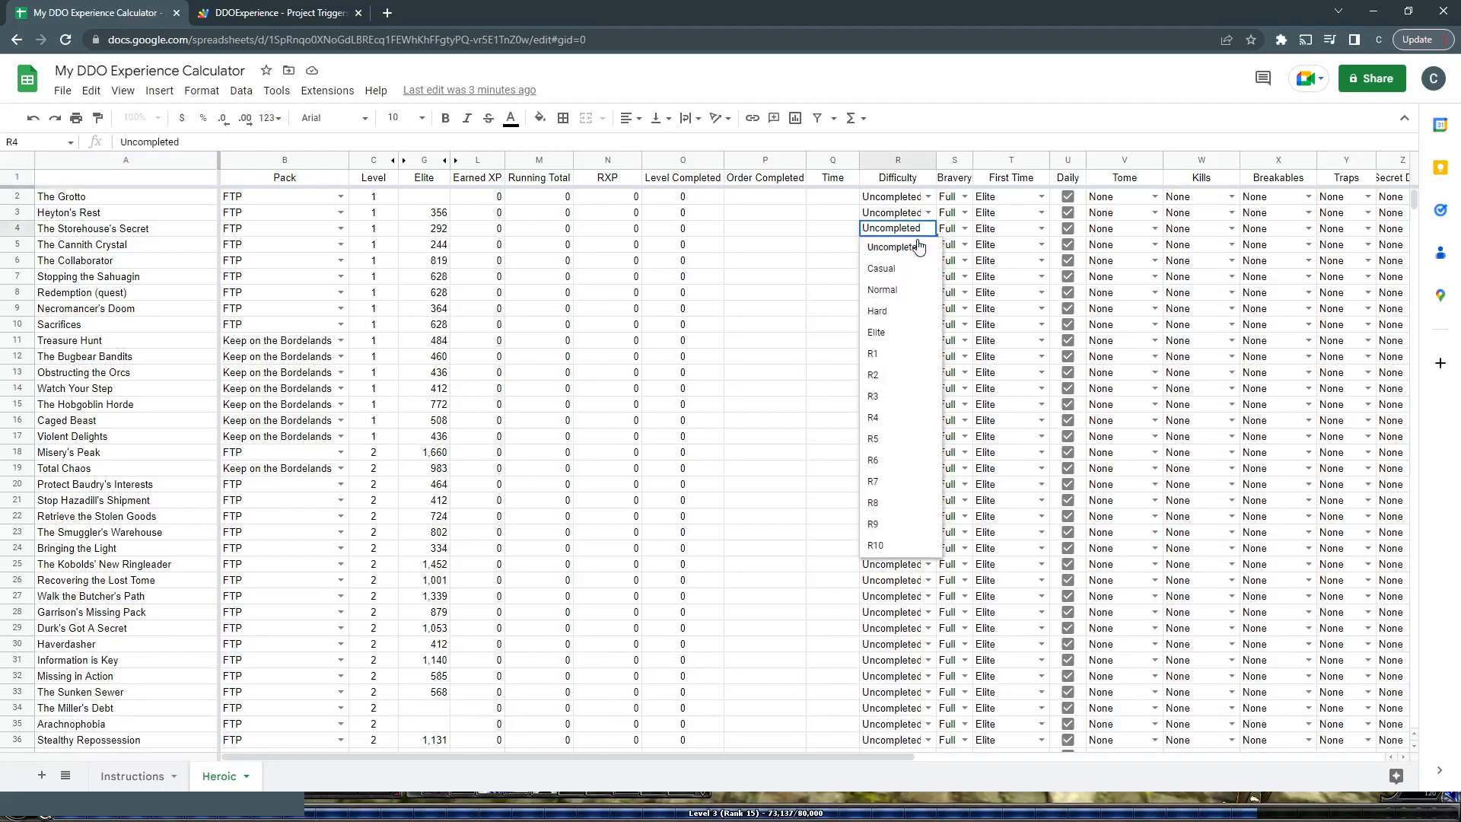
{"action": "left_click", "coordinate": [877, 332]}
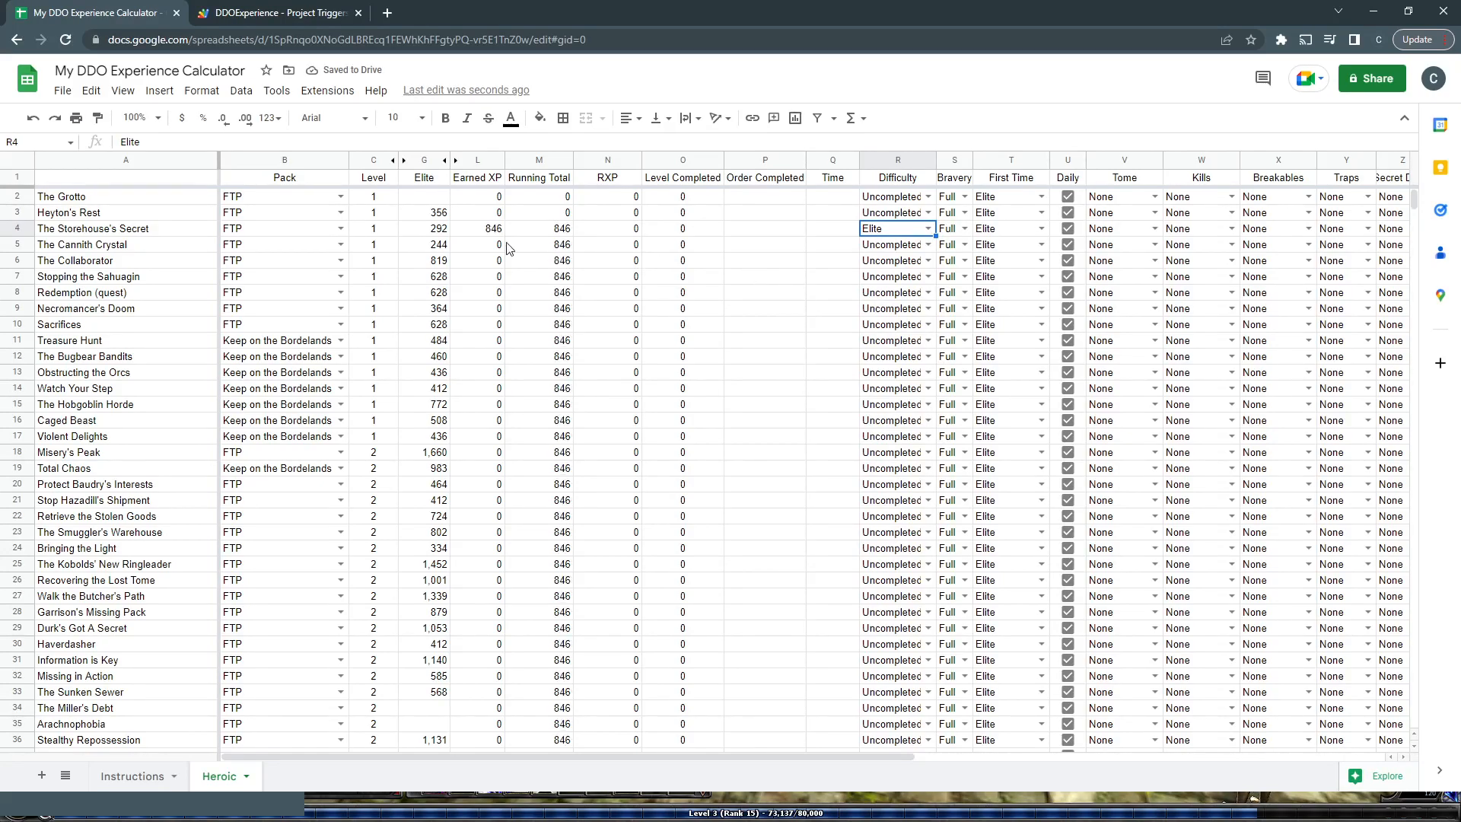
{"action": "left_click", "coordinate": [927, 228]}
{"action": "left_click", "coordinate": [905, 249]}
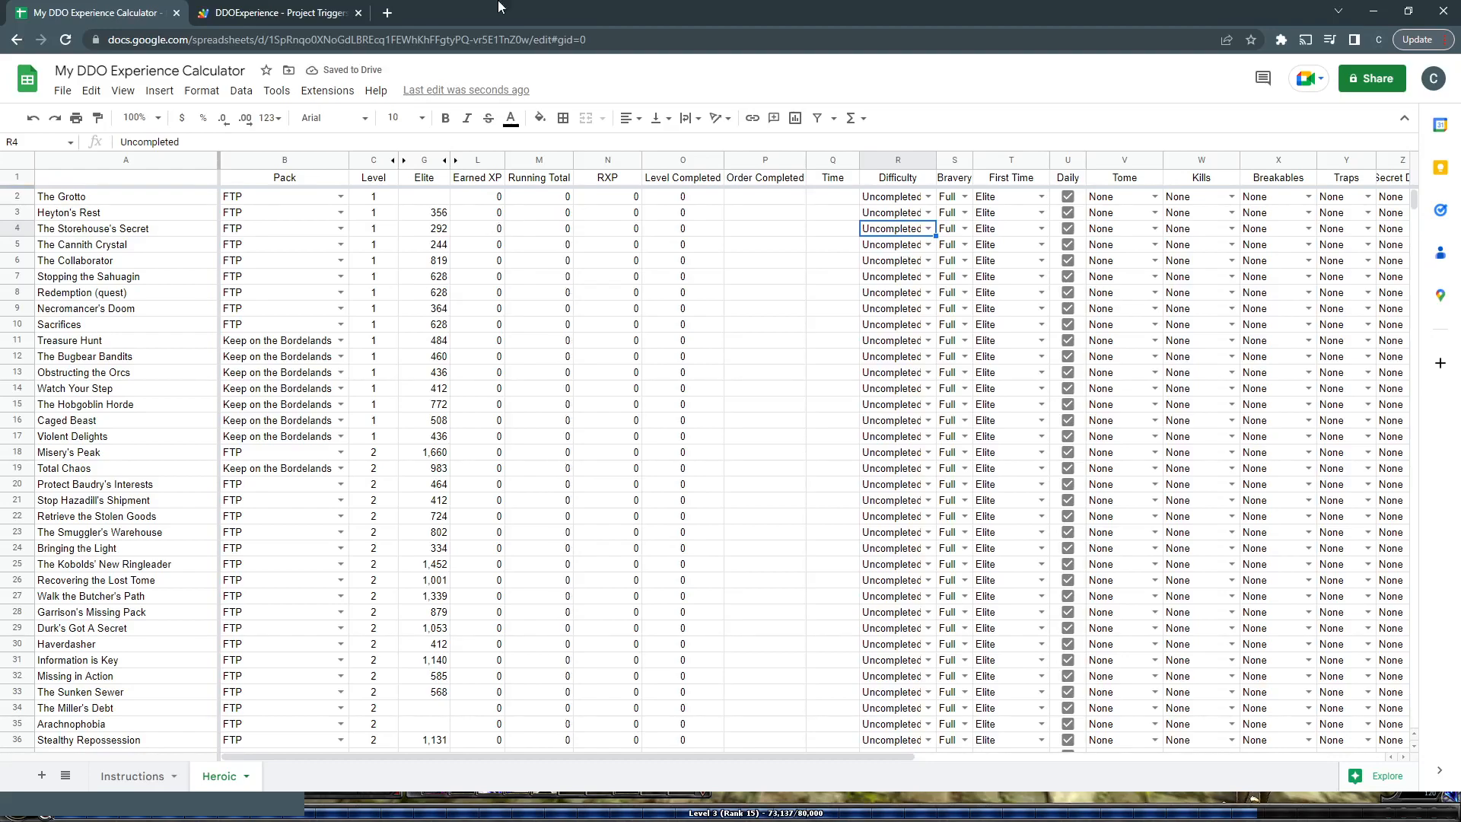
- Close the Apps Script project and look through the quests, packs and levels listed on the Heroic sheet
{"action": "left_click", "coordinate": [358, 13]}
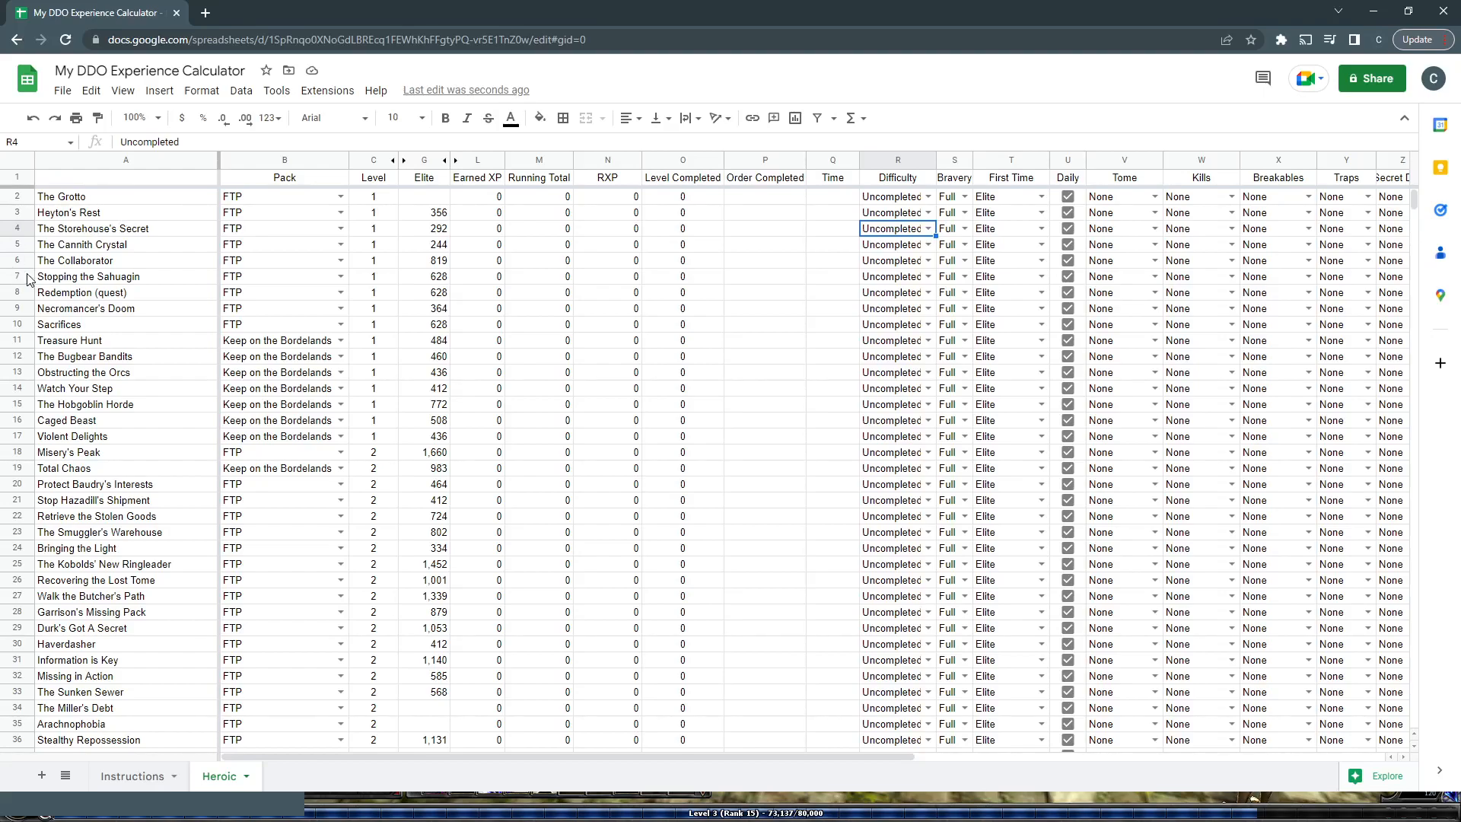
{"action": "scroll", "coordinate": [104, 240], "scroll_direction": "down", "scroll_amount": 5}
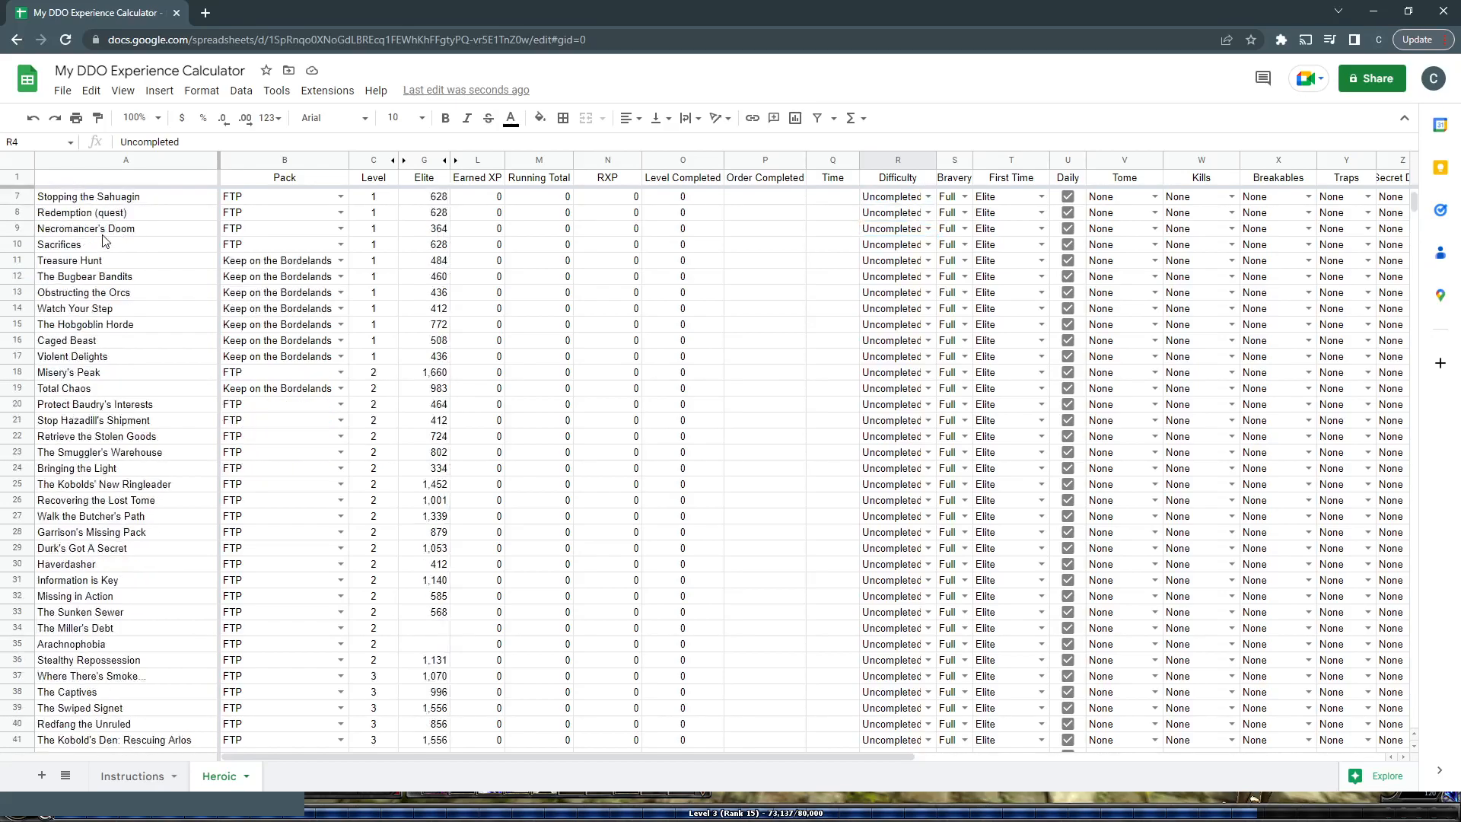
{"action": "scroll", "coordinate": [104, 240], "scroll_direction": "down", "scroll_amount": 12}
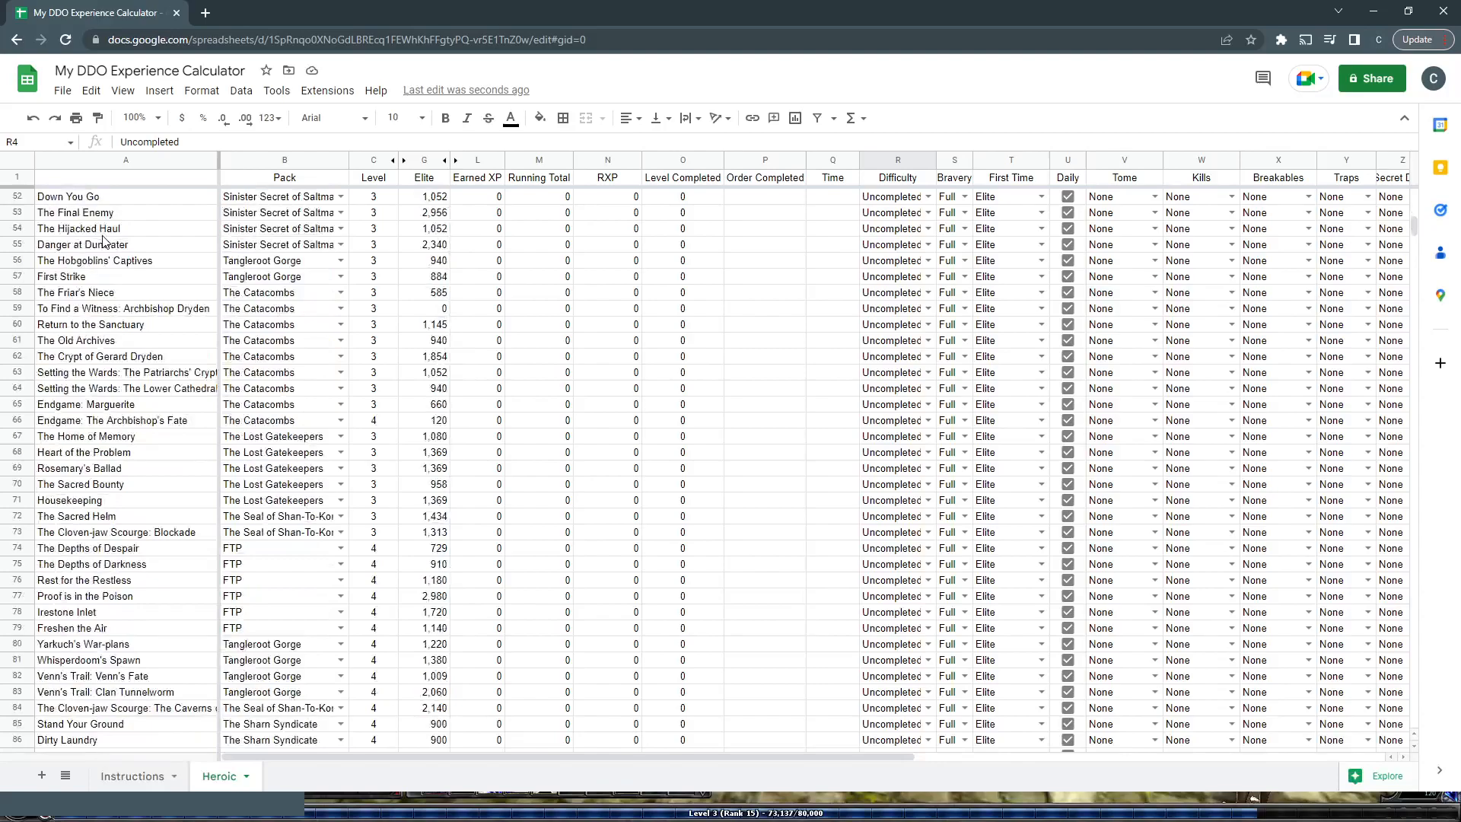
{"action": "scroll", "coordinate": [138, 257], "scroll_direction": "down", "scroll_amount": 3}
{"action": "scroll", "coordinate": [442, 230], "scroll_direction": "up", "scroll_amount": 7}
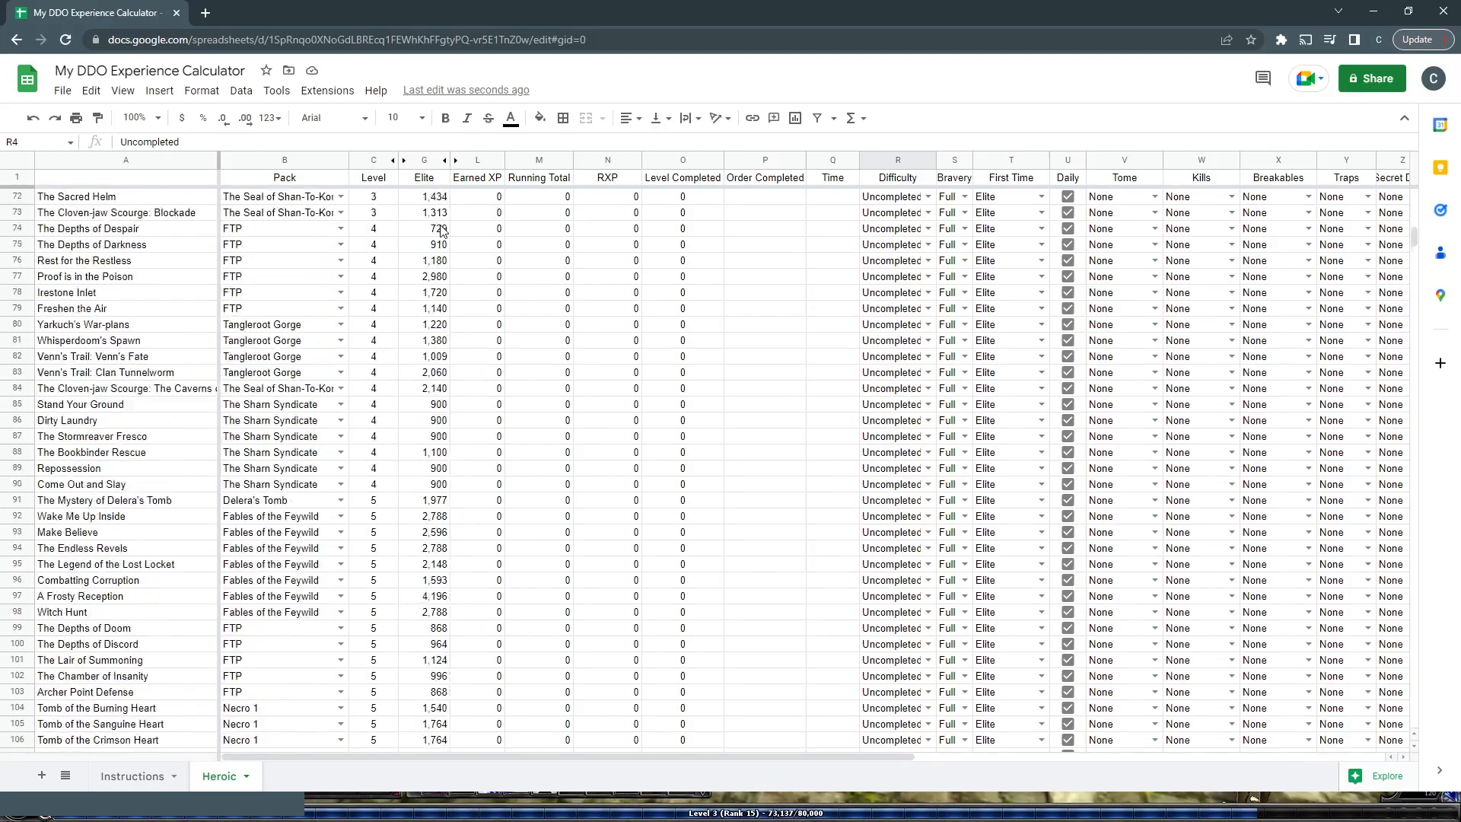
- Unhide the Casual, Normal and Hard XP columns on the Heroic sheet to look at their values
{"action": "scroll", "coordinate": [442, 230], "scroll_direction": "up", "scroll_amount": 14}
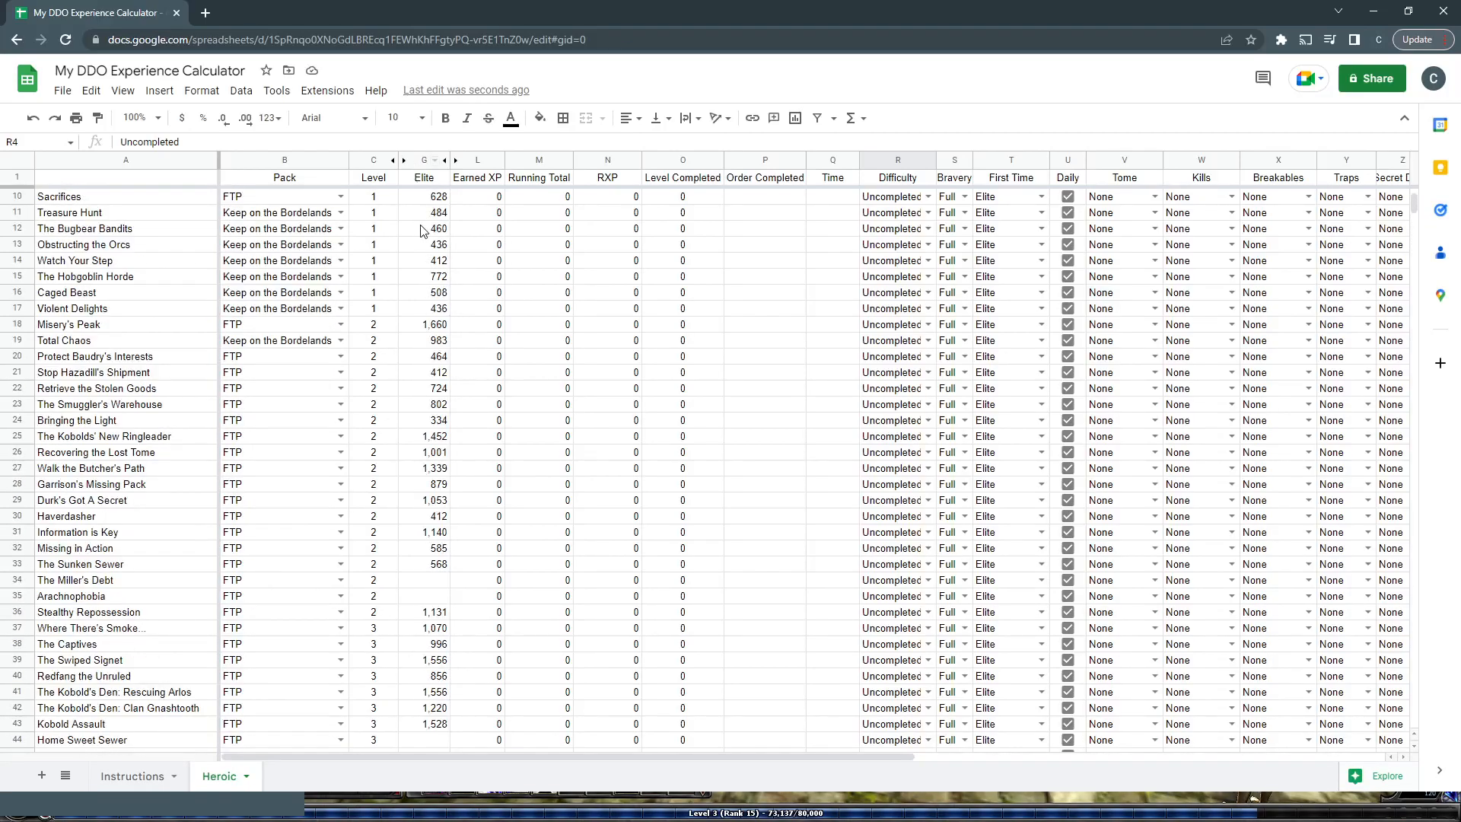
{"action": "scroll", "coordinate": [422, 231], "scroll_direction": "up", "scroll_amount": 2}
{"action": "scroll", "coordinate": [422, 231], "scroll_direction": "up", "scroll_amount": 1}
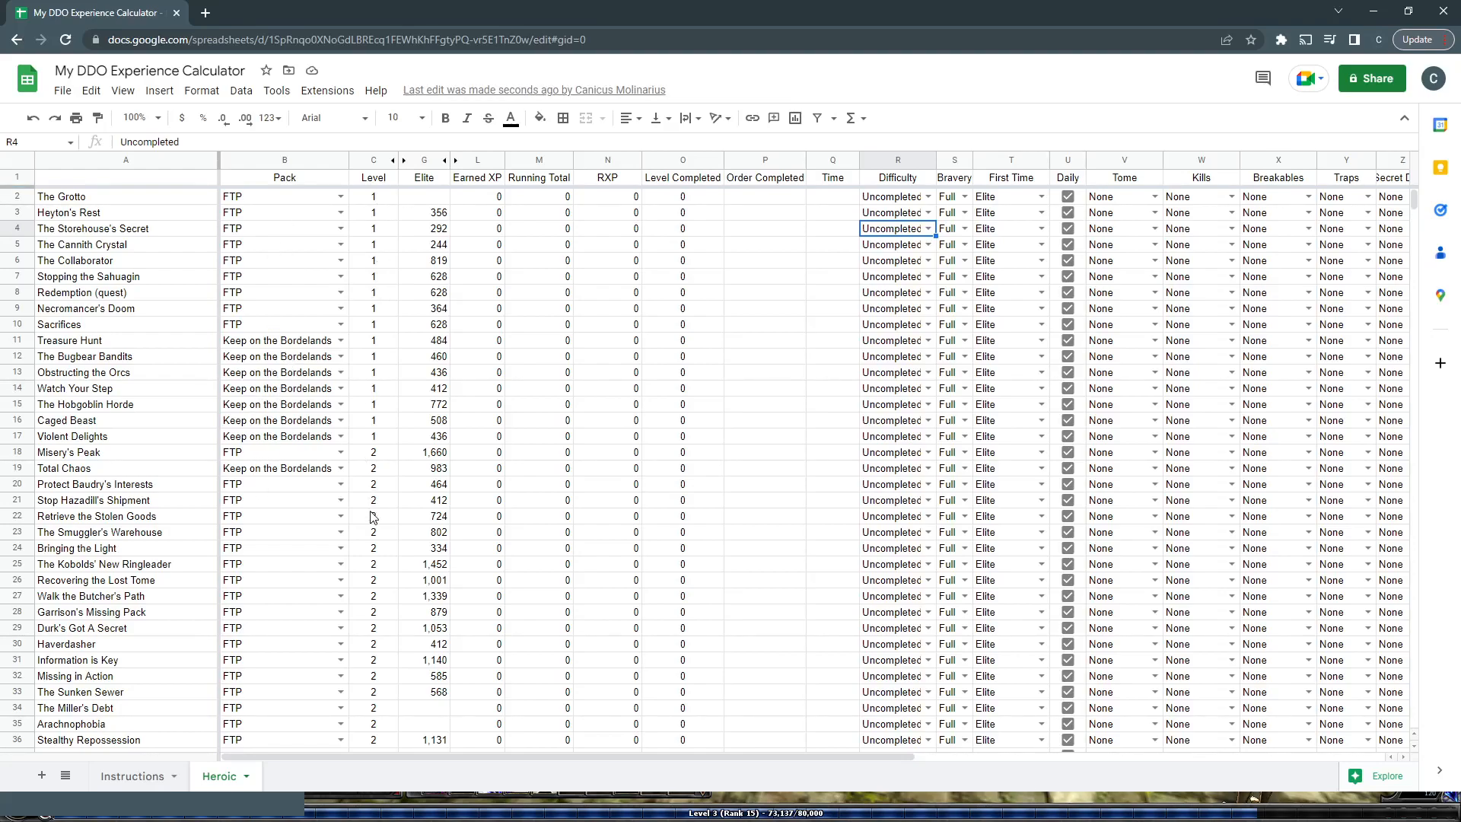
{"action": "left_click", "coordinate": [403, 162]}
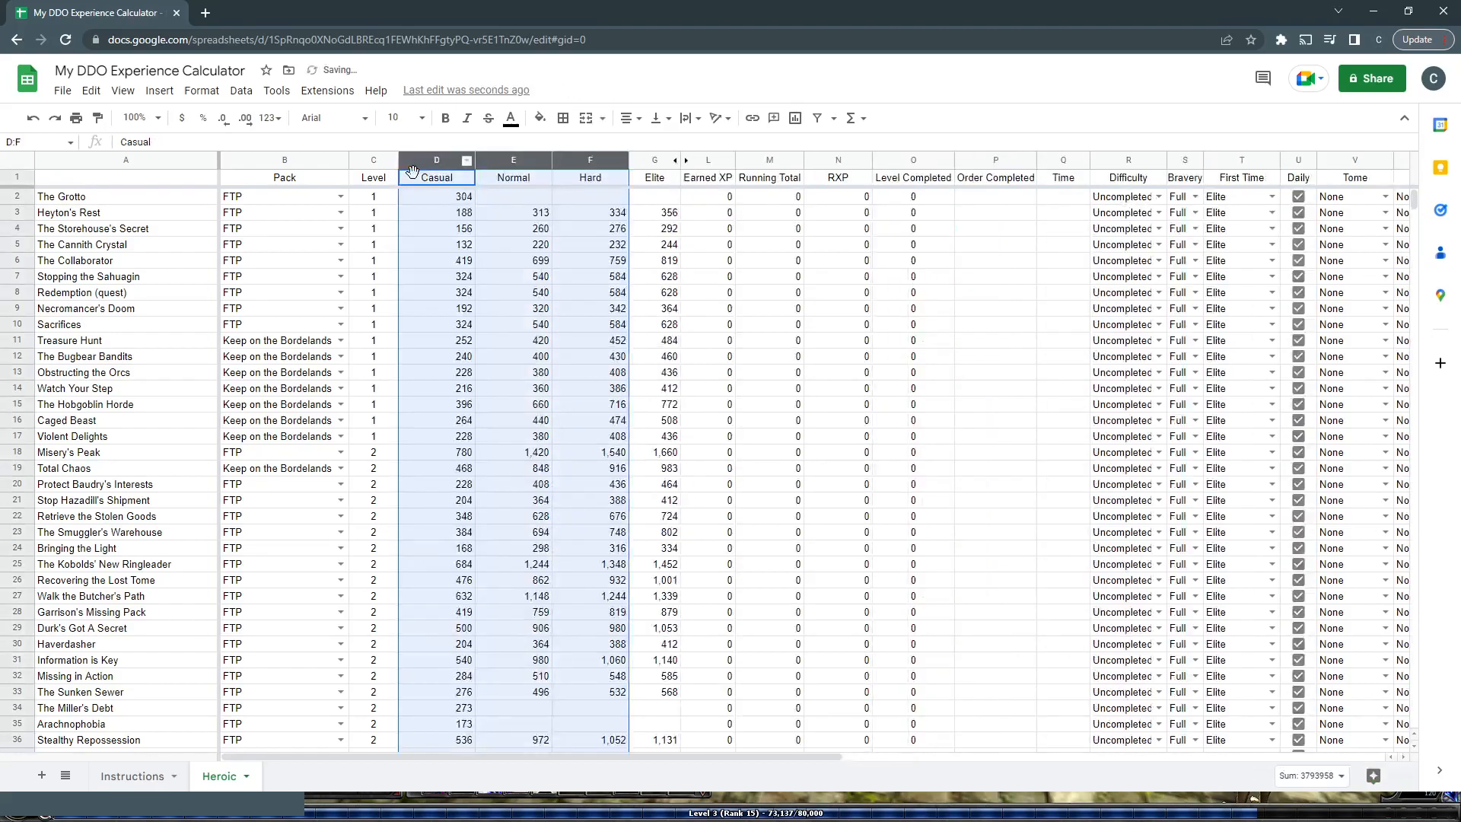
{"action": "left_click", "coordinate": [501, 232]}
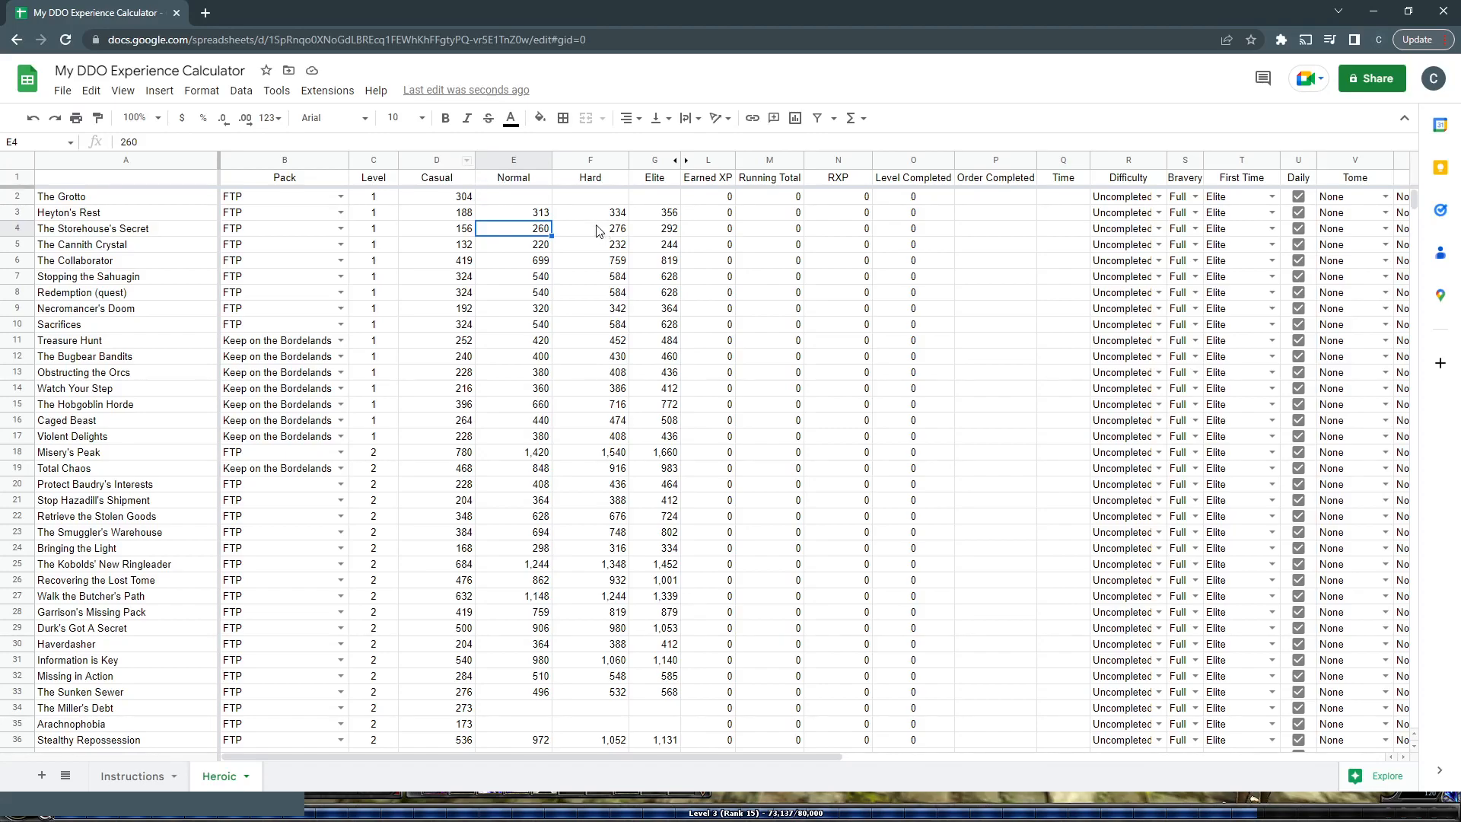
- Hide the Casual, Normal and Hard columns together so only the Elite XP column stays shown
{"action": "left_click", "coordinate": [438, 165]}
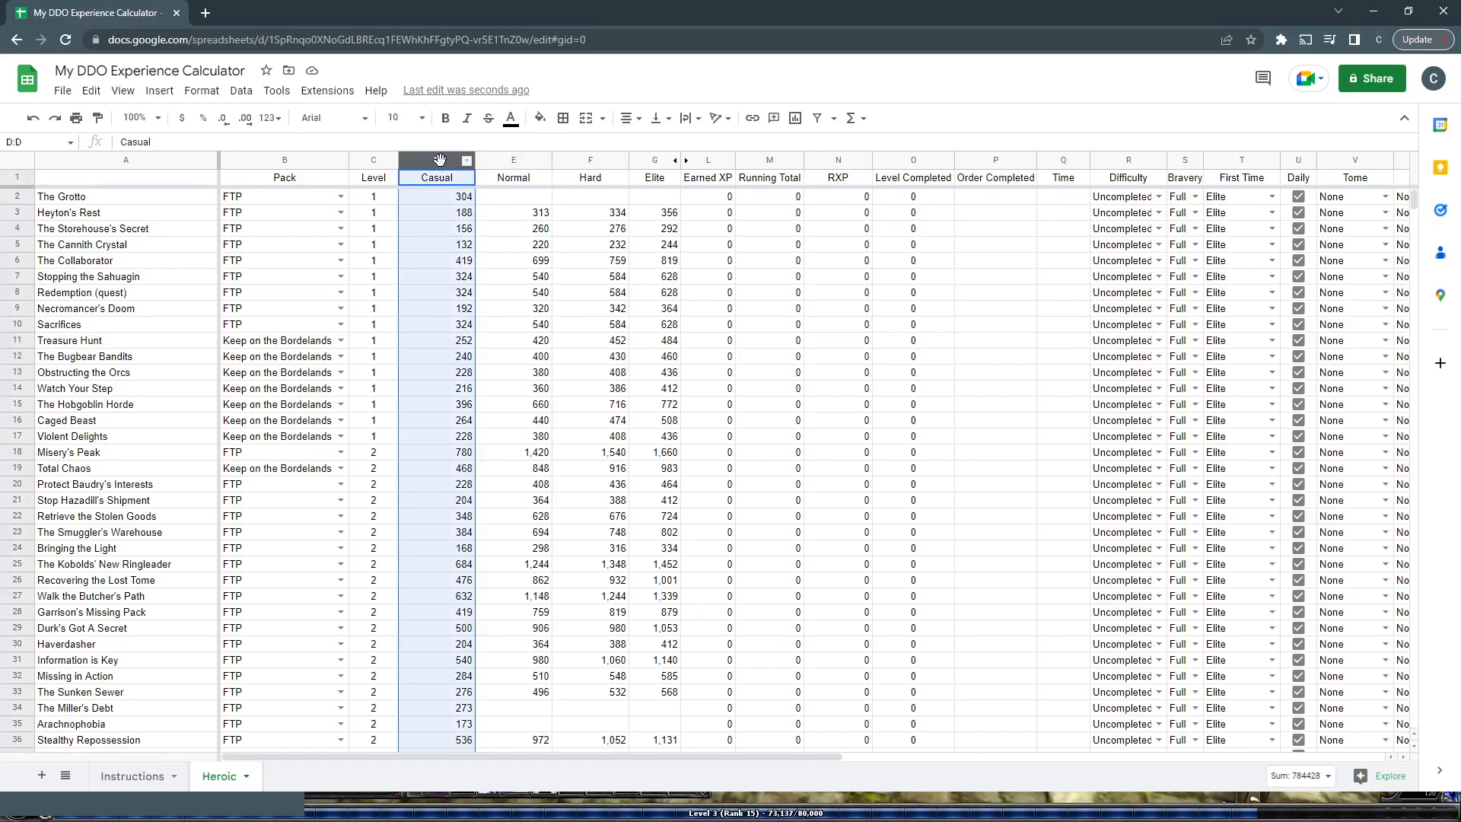
{"action": "left_click", "coordinate": [443, 232]}
{"action": "left_click", "coordinate": [441, 162]}
{"action": "left_click_drag", "start_coordinate": [552, 162], "coordinate": [586, 161]}
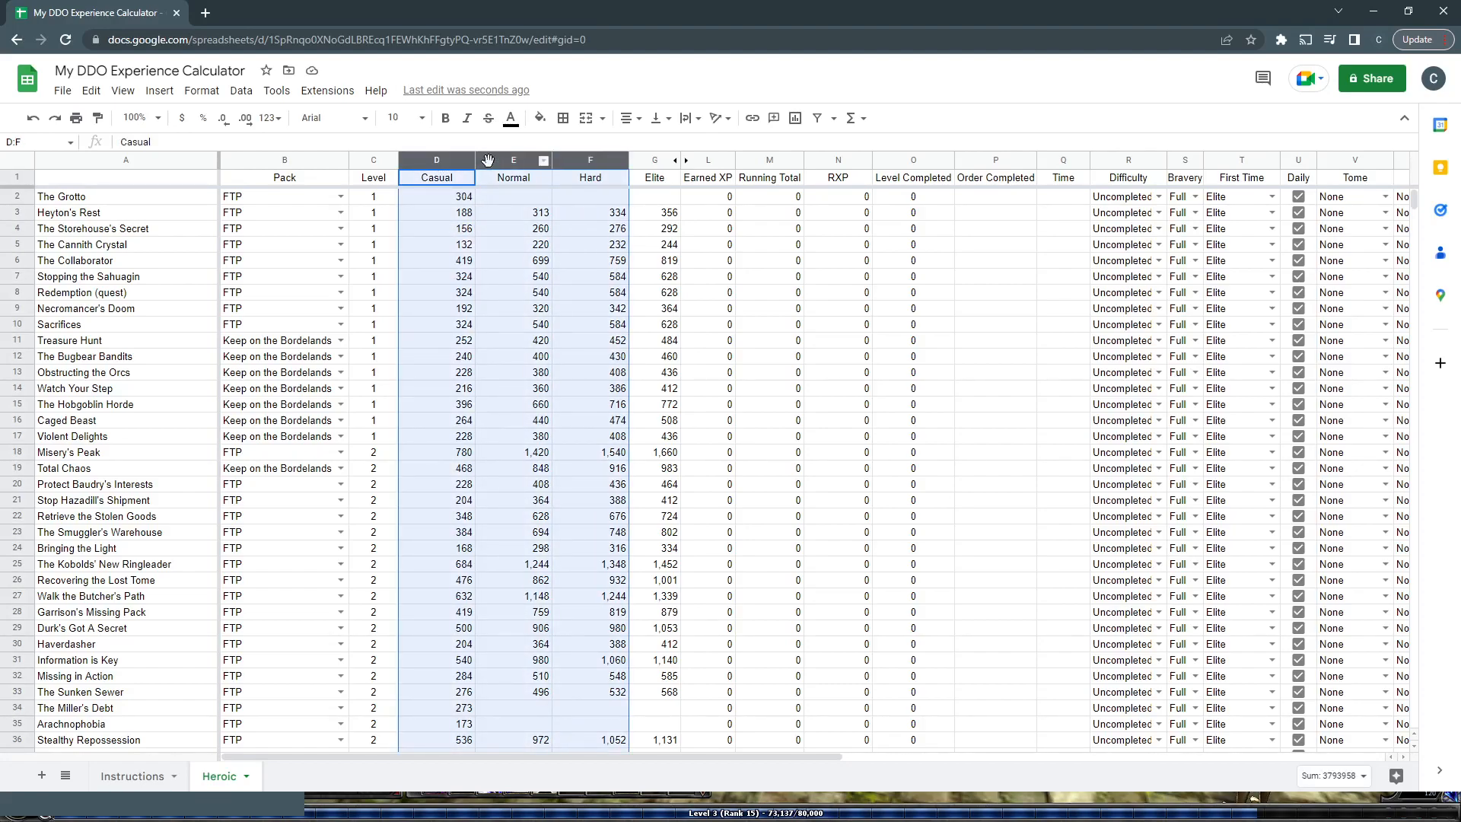
{"action": "right_click", "coordinate": [488, 160]}
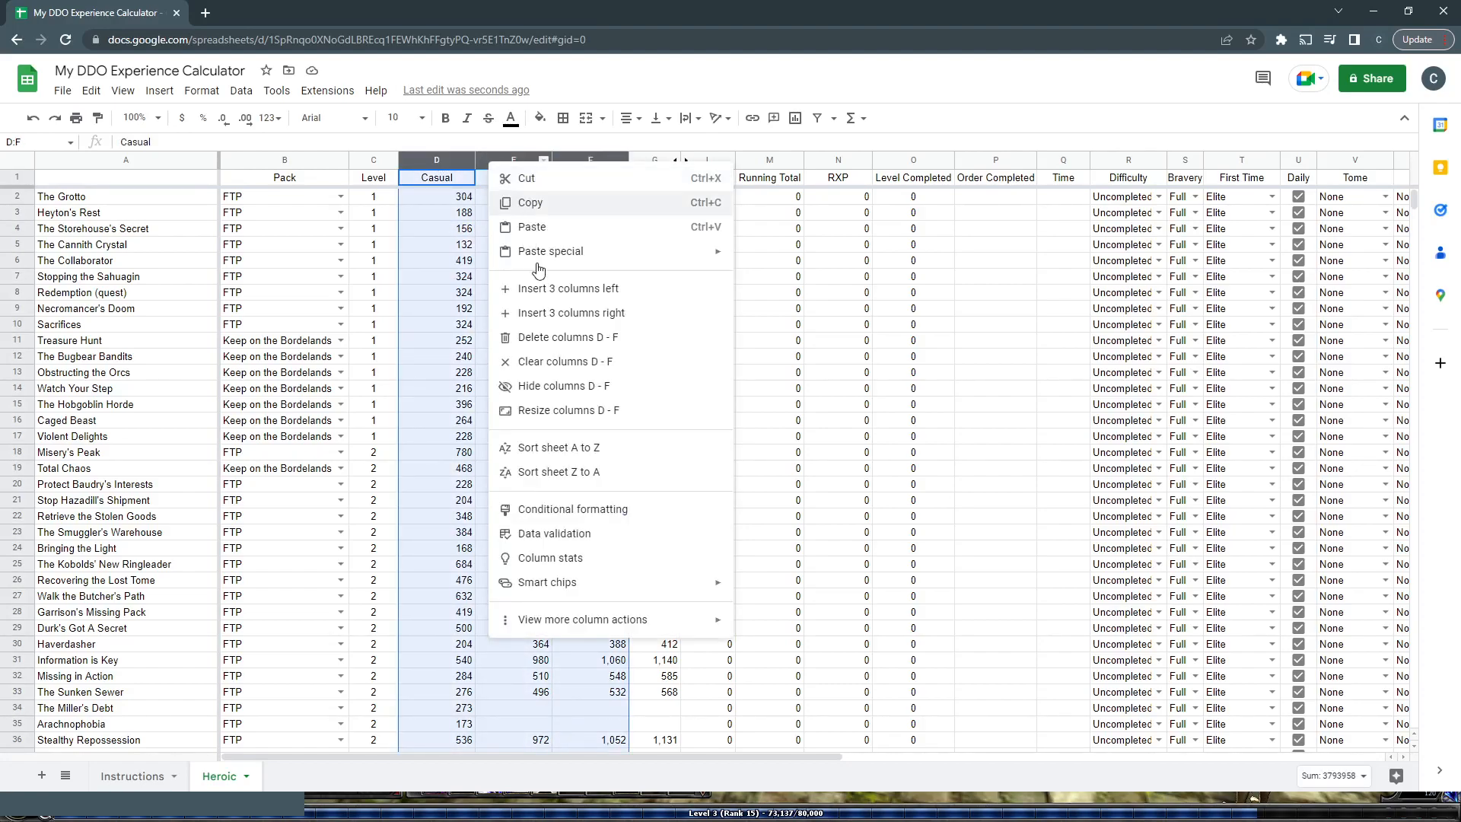
{"action": "left_click", "coordinate": [558, 388]}
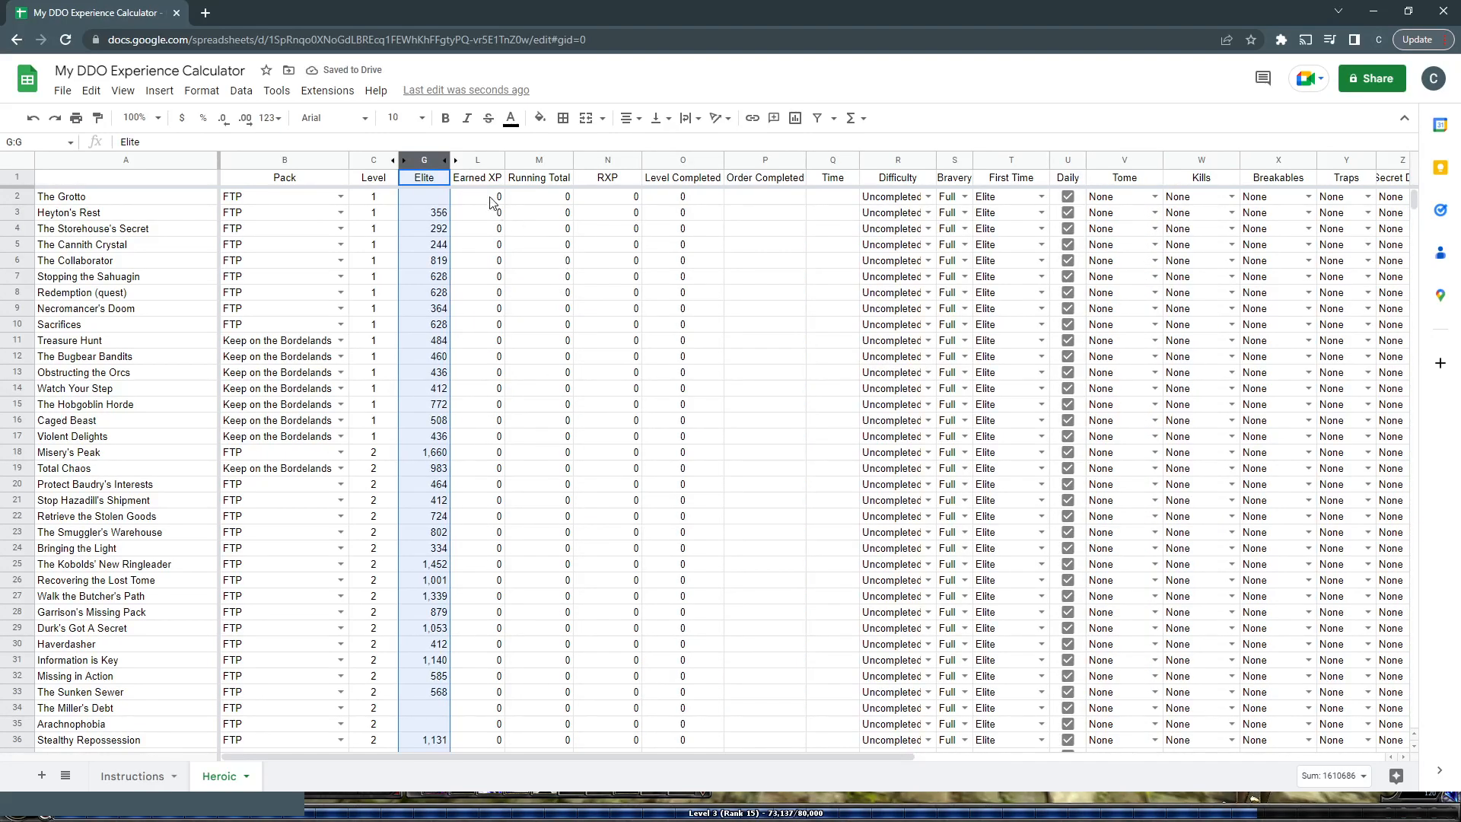
- Unhide columns H to K between Elite and Earned XP, look at them, and hide them again
{"action": "left_click", "coordinate": [456, 162]}
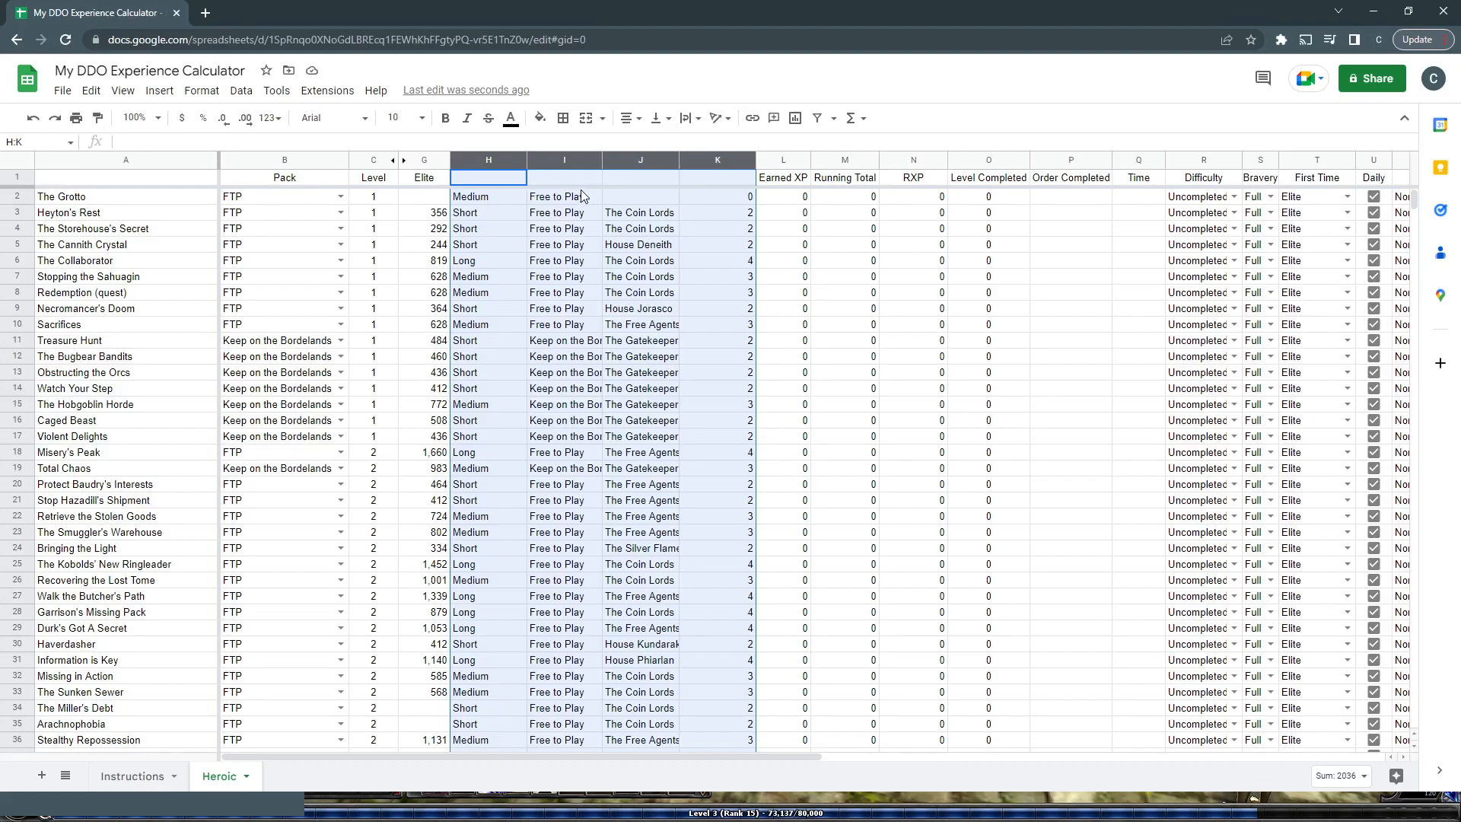
{"action": "right_click", "coordinate": [580, 162]}
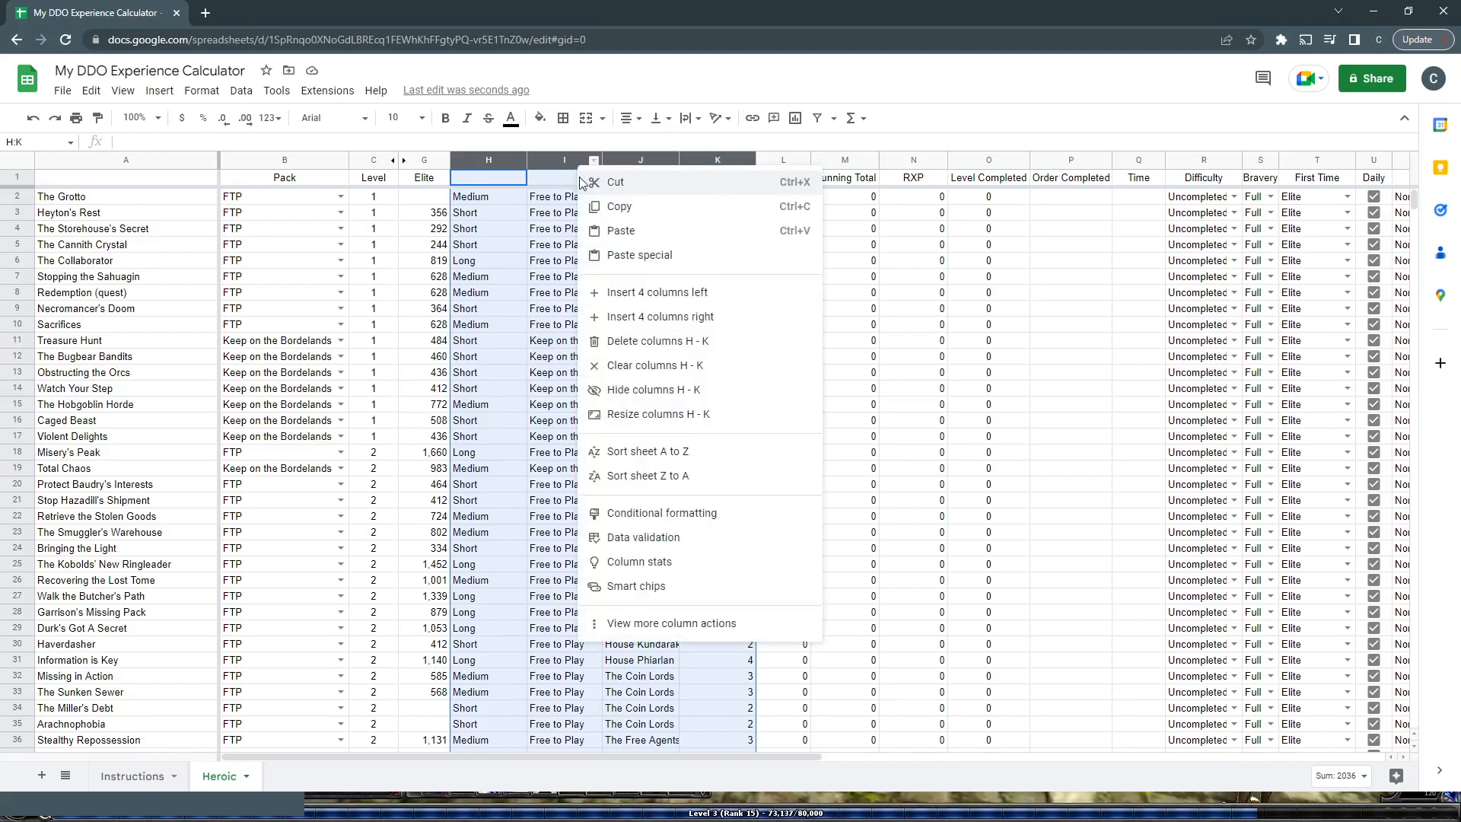
{"action": "left_click", "coordinate": [643, 396]}
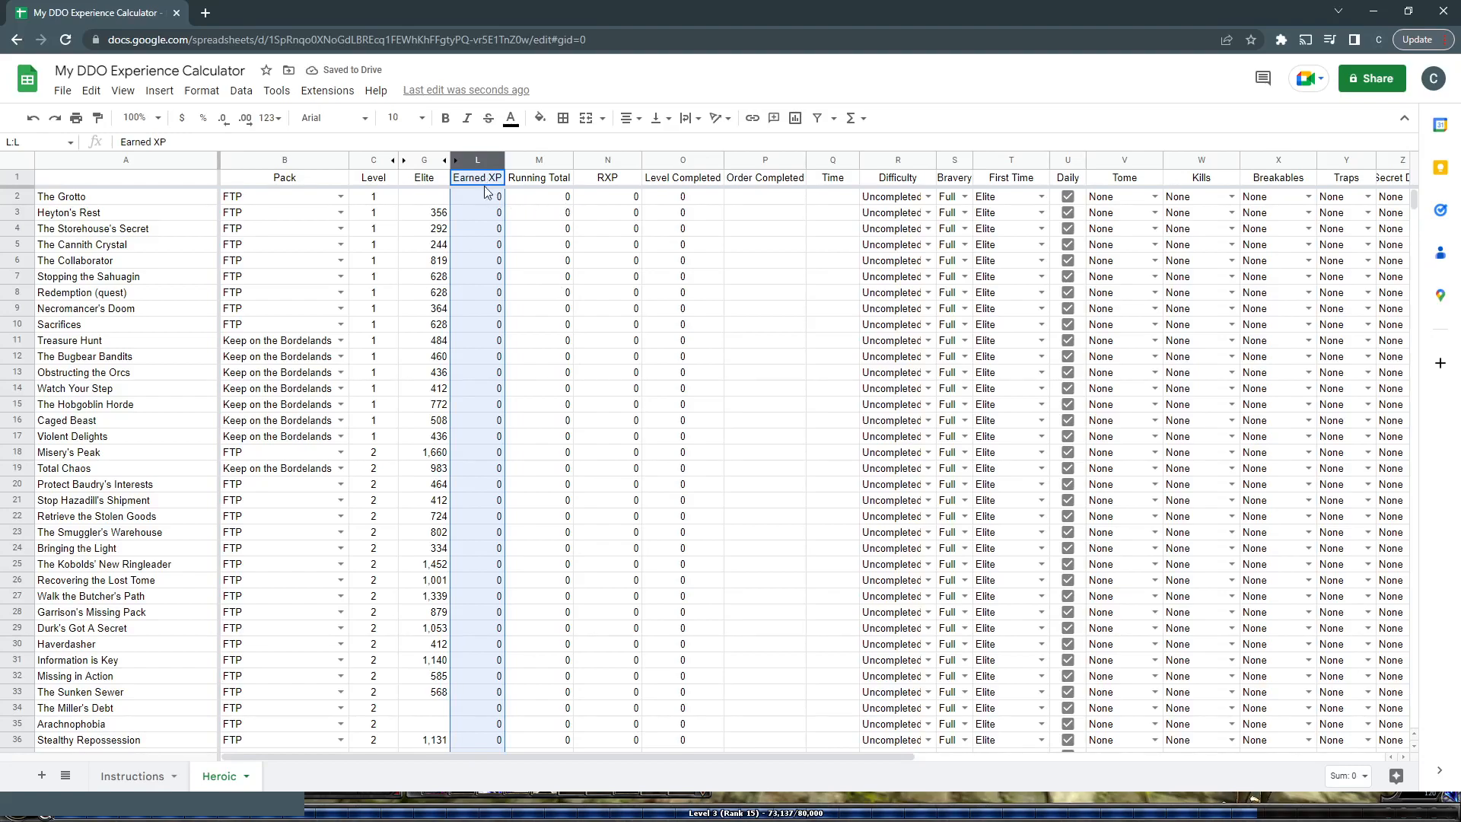
{"action": "left_click", "coordinate": [487, 214]}
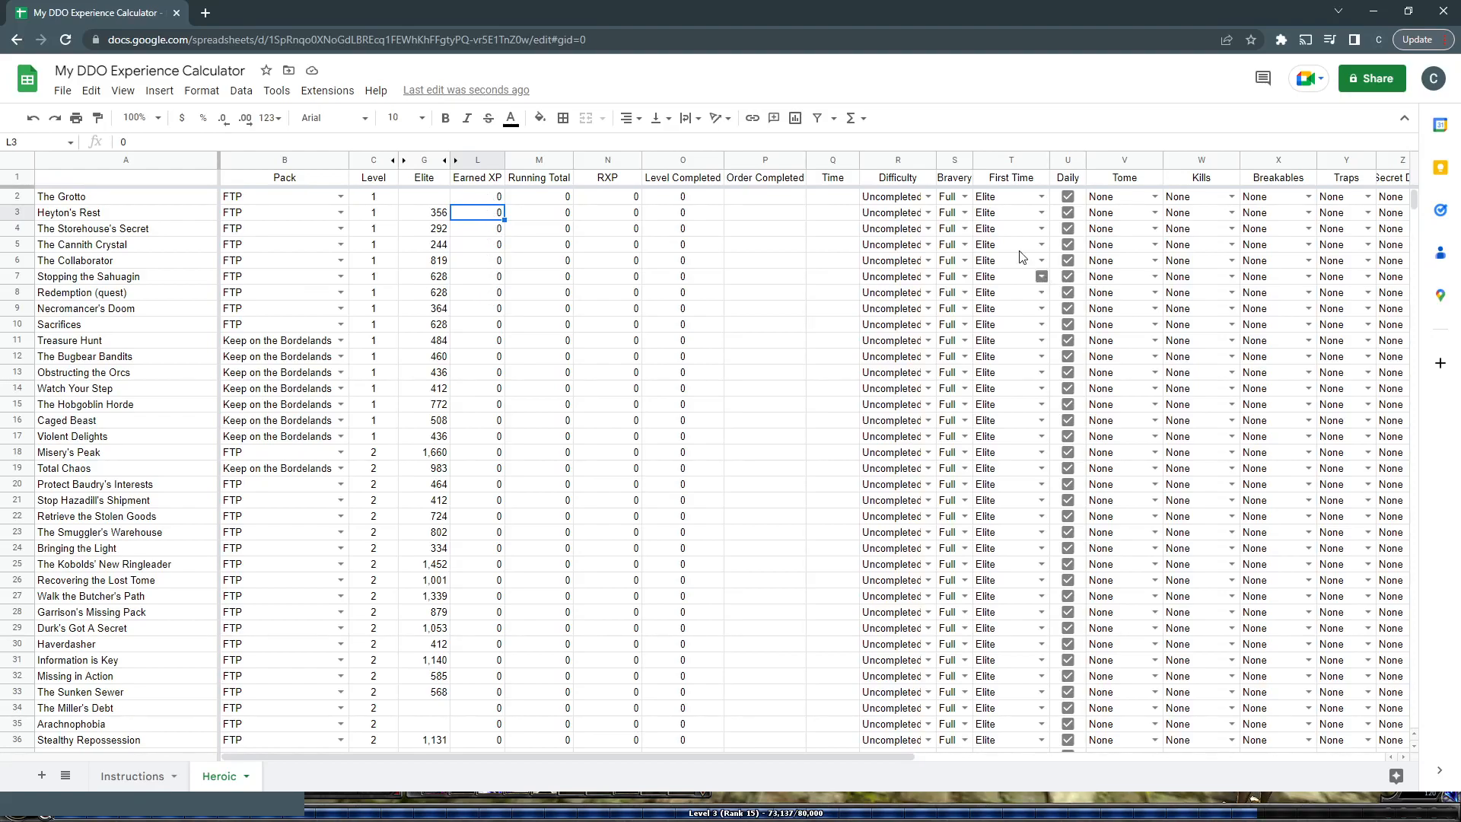
- Set The Cannith Crystal's difficulty to Hard, check its row's Earned XP, and return the difficulty to Uncompleted
{"action": "left_click", "coordinate": [930, 244]}
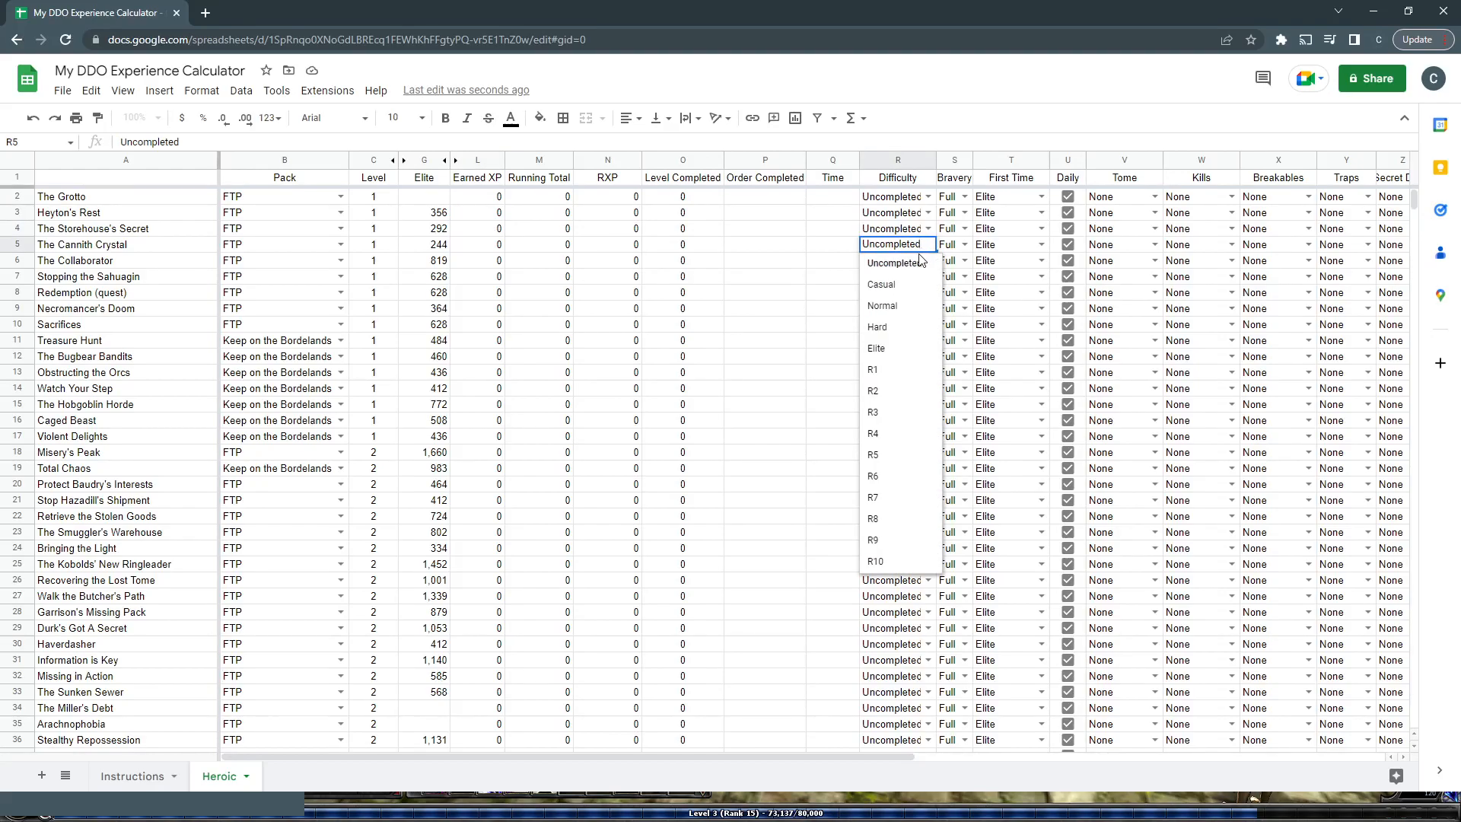
{"action": "left_click", "coordinate": [911, 341]}
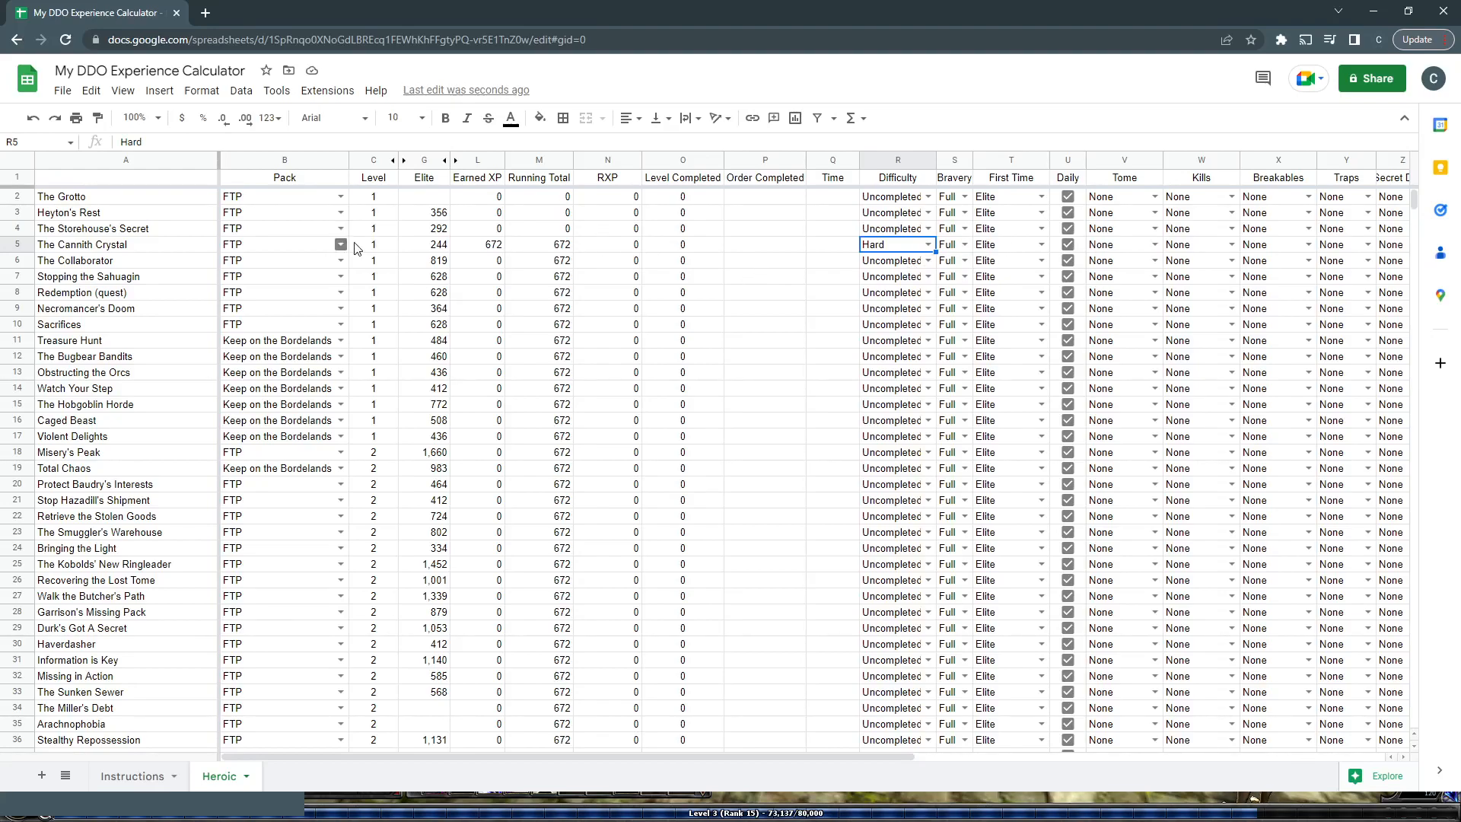
{"action": "left_click", "coordinate": [17, 245]}
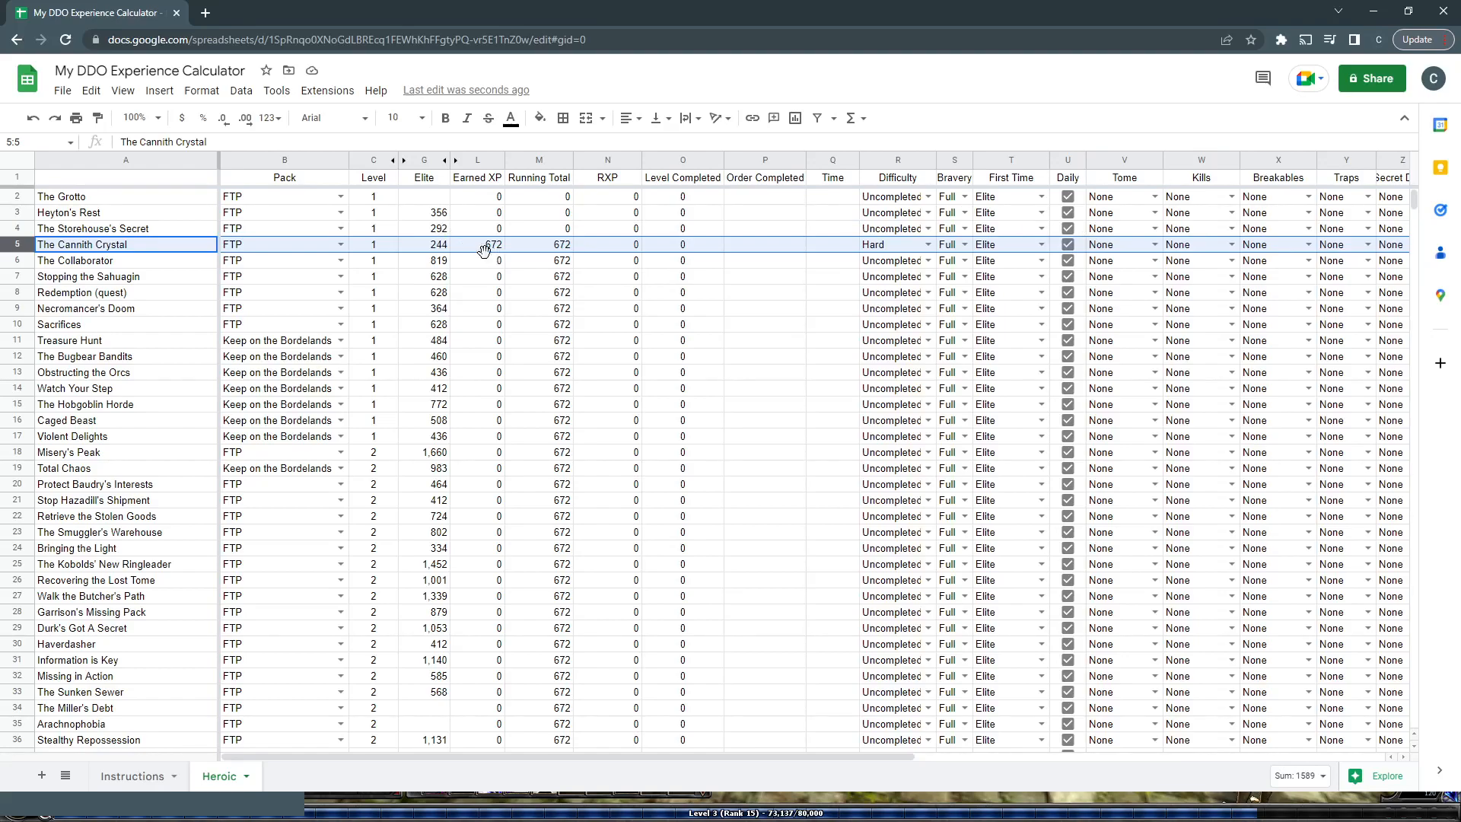
{"action": "left_click", "coordinate": [927, 244]}
{"action": "left_click", "coordinate": [897, 264]}
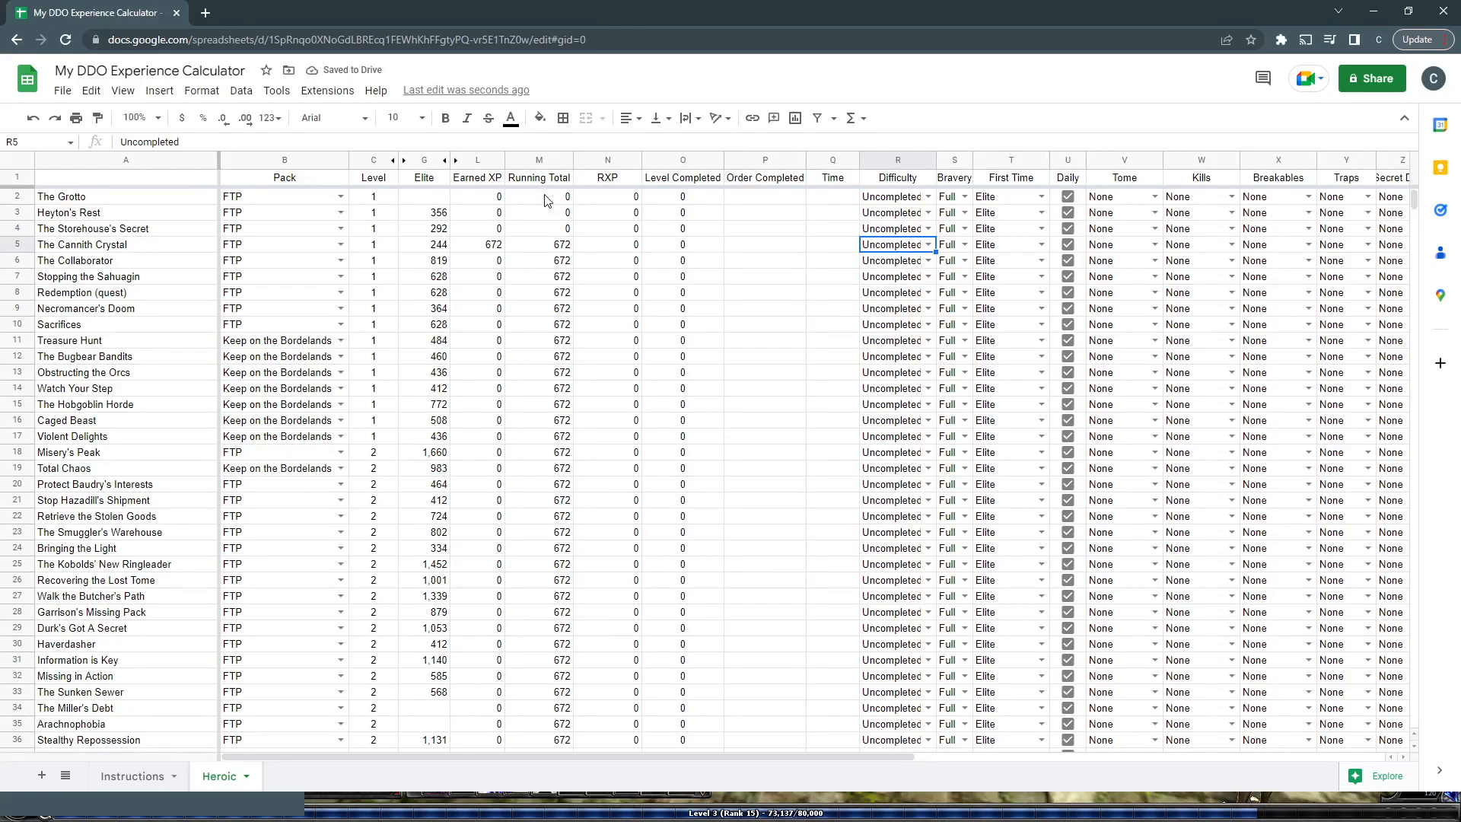
- Set the difficulty of The Cannith Crystal to Elite and of Treasure Hunt to R1
{"action": "left_click", "coordinate": [929, 246]}
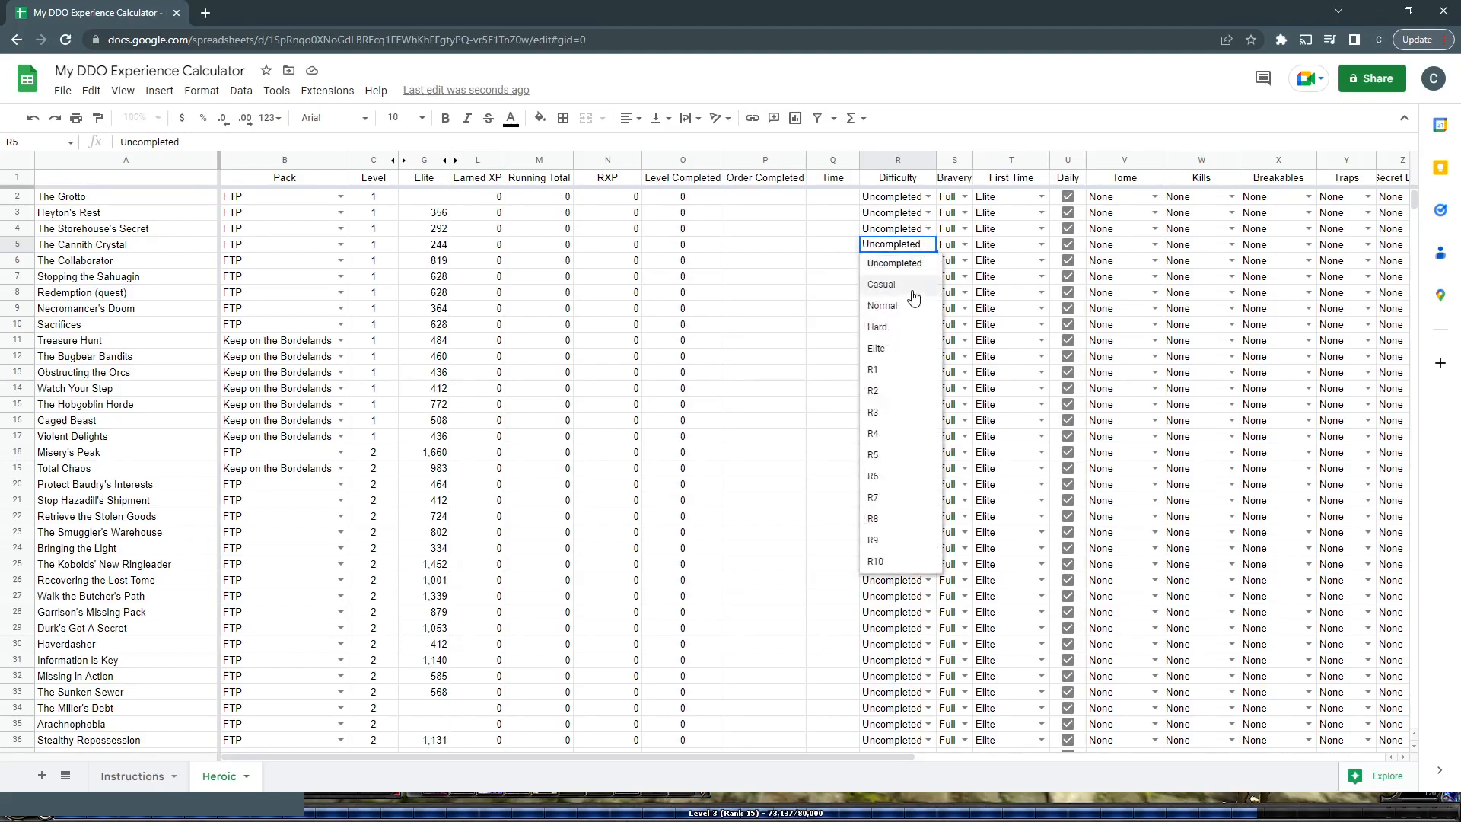
{"action": "left_click", "coordinate": [926, 344]}
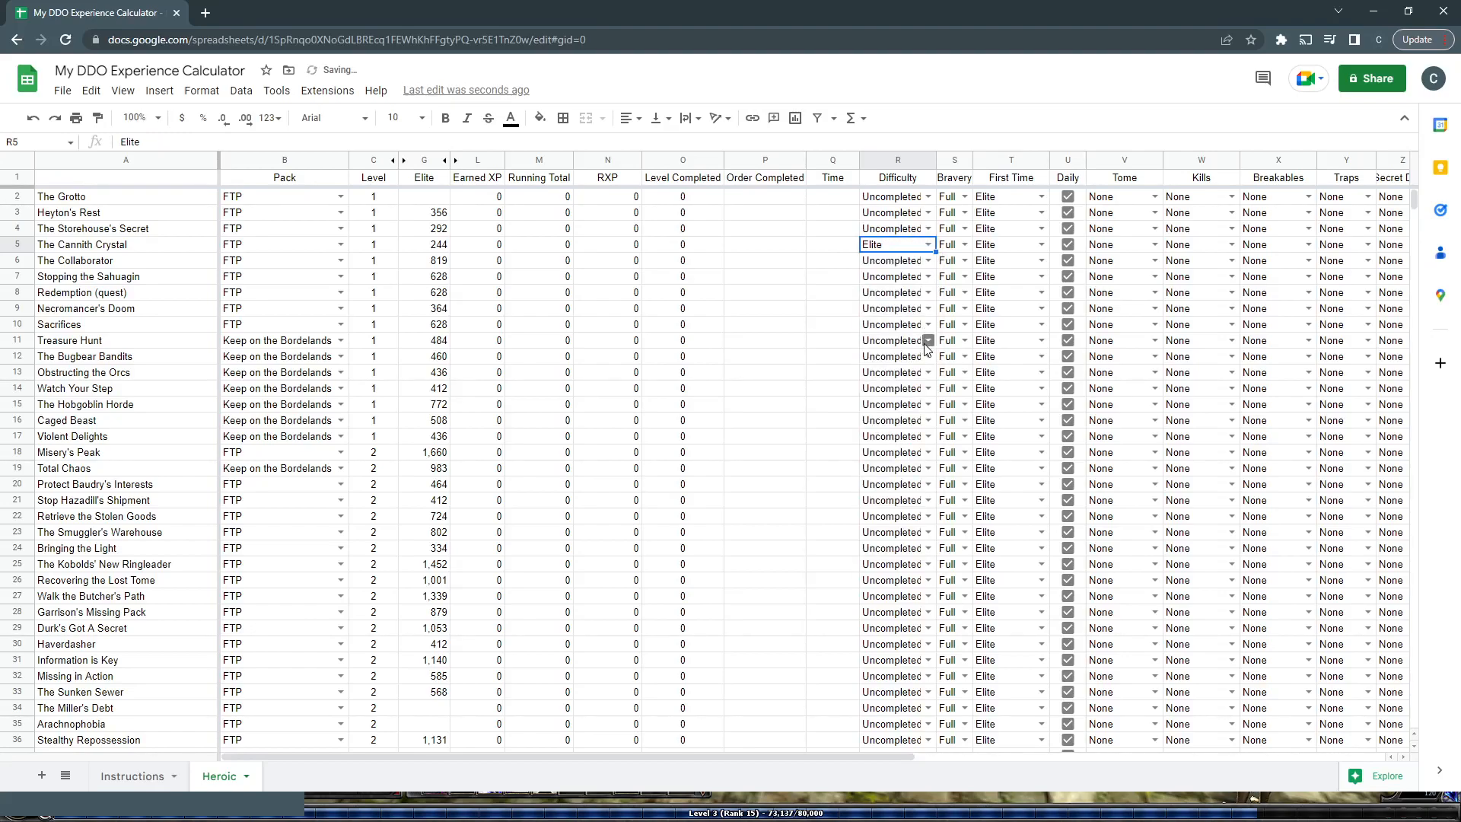
{"action": "left_click", "coordinate": [927, 341]}
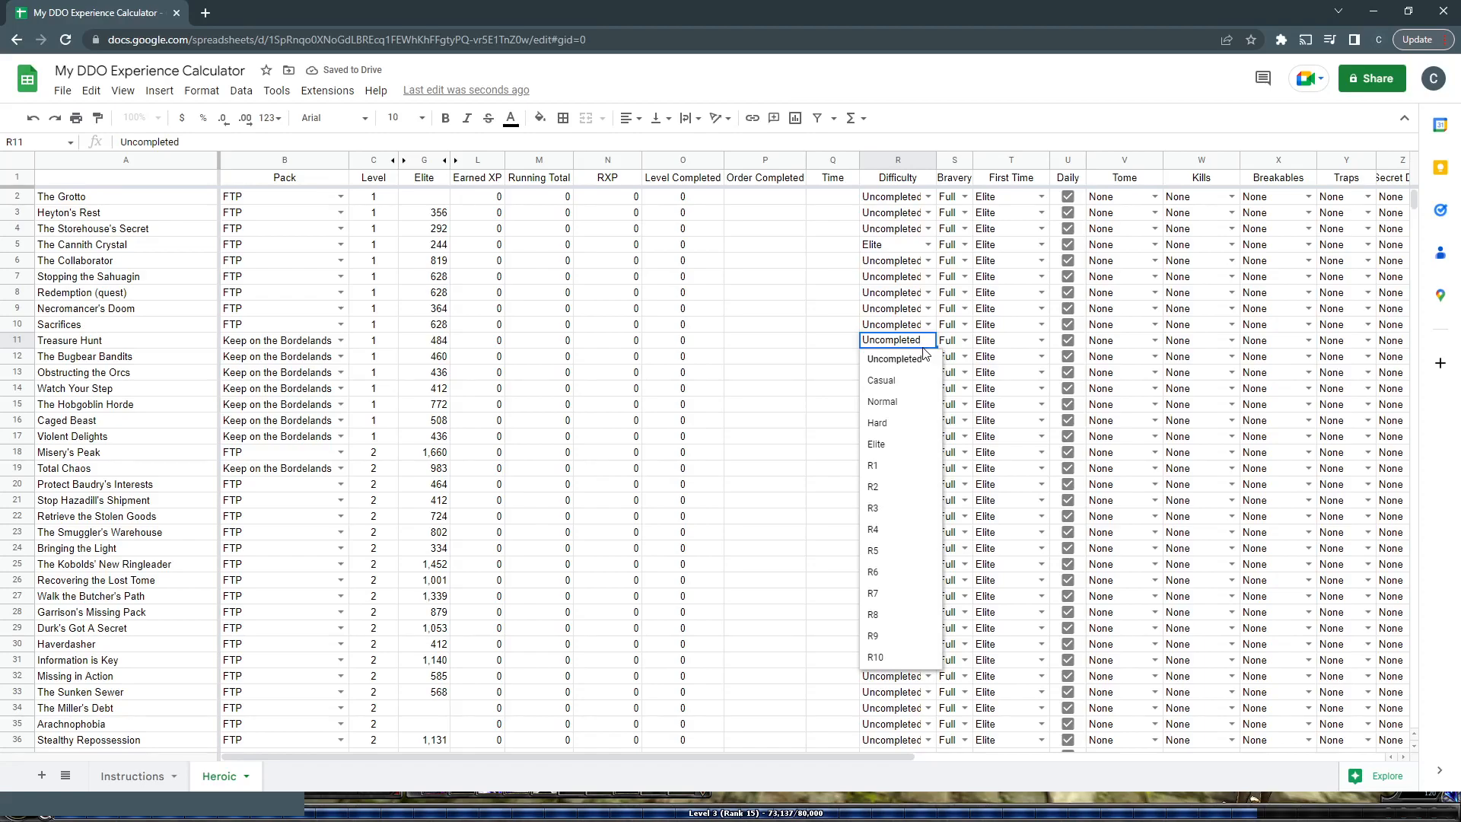
{"action": "left_click", "coordinate": [897, 467]}
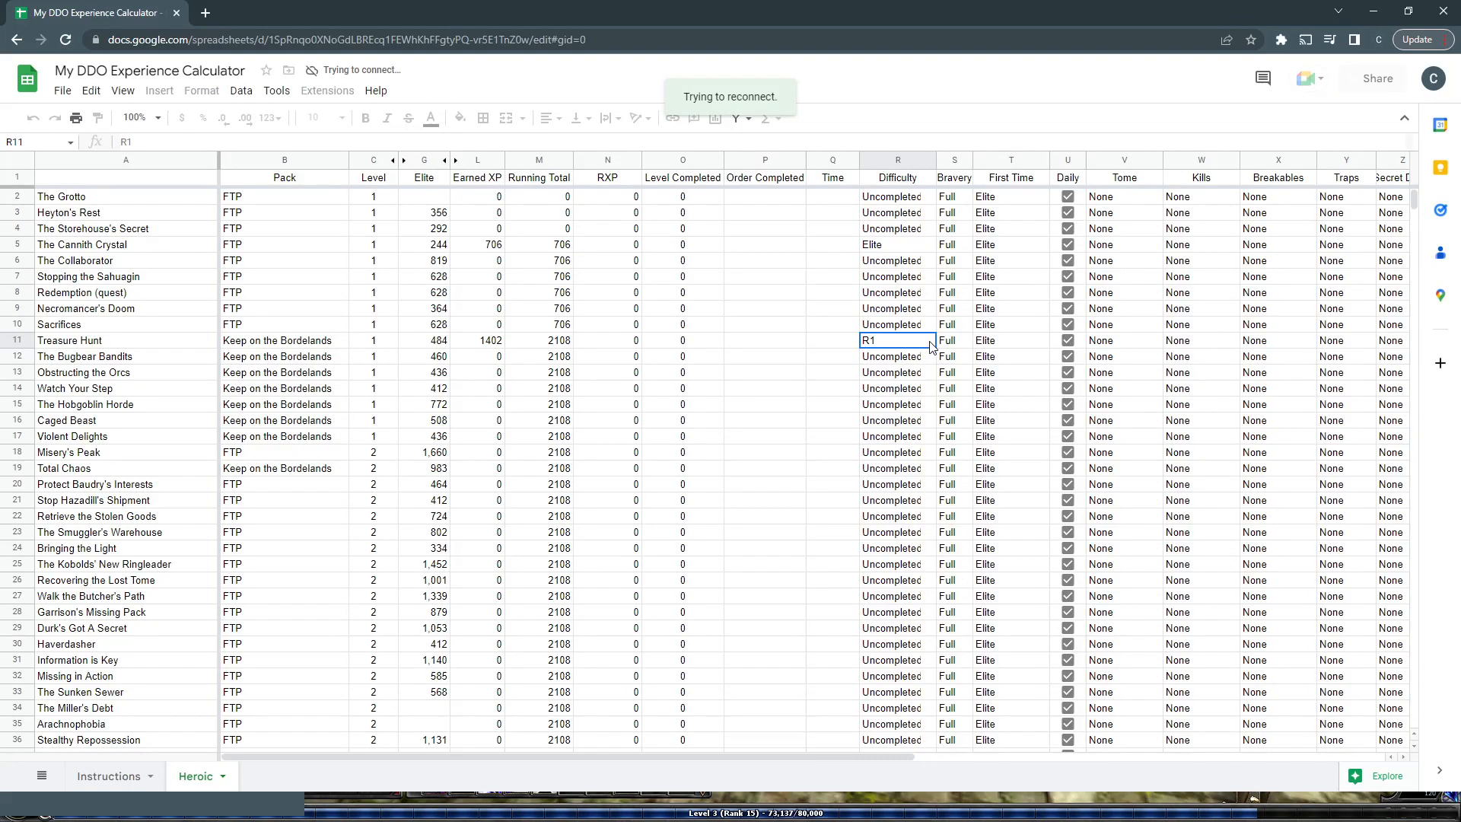
- Return the difficulty of Treasure Hunt and The Cannith Crystal to Uncompleted
{"action": "left_click", "coordinate": [824, 331]}
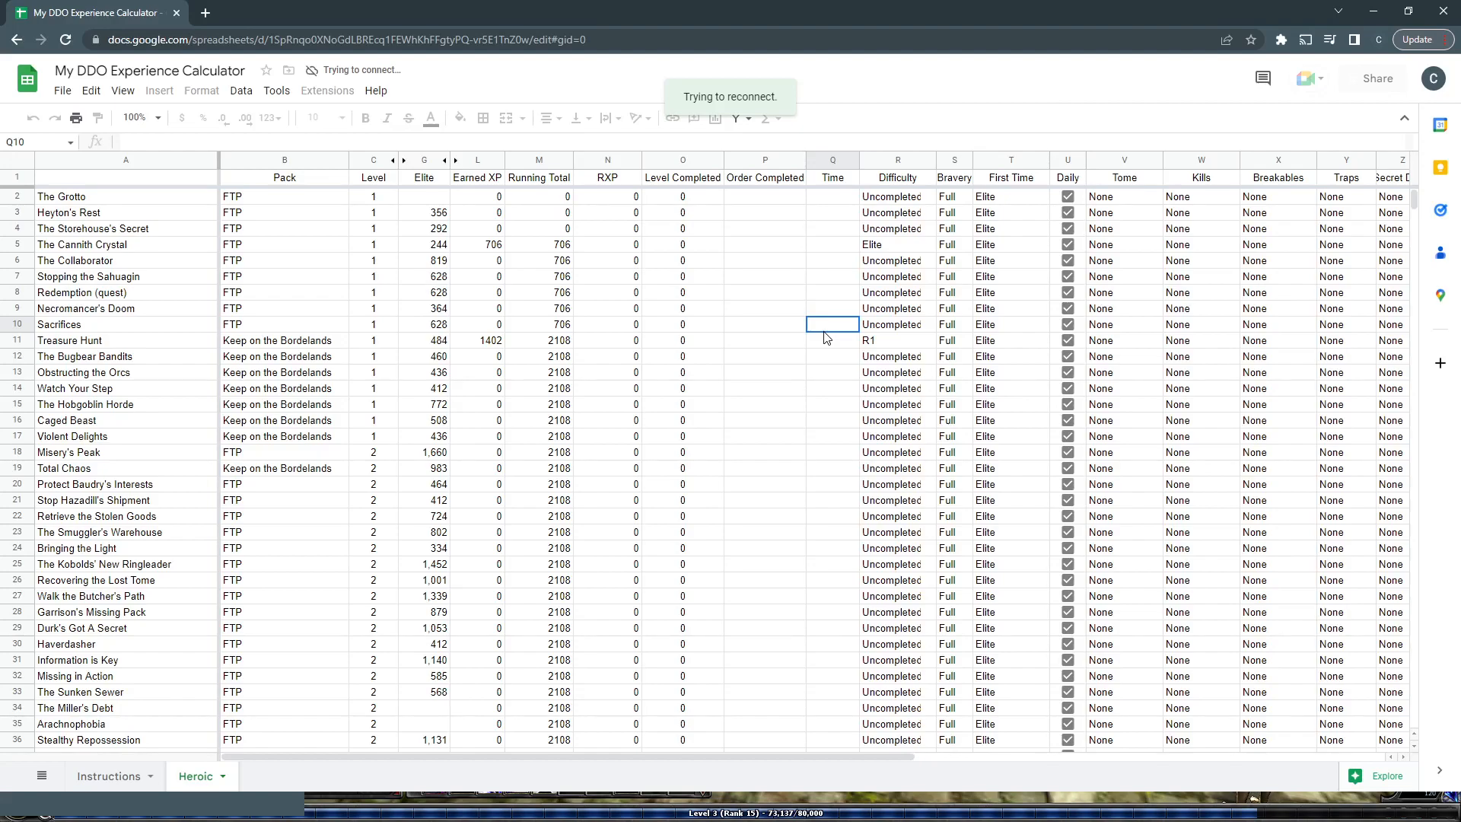
{"action": "left_click", "coordinate": [929, 342]}
{"action": "left_click", "coordinate": [887, 363]}
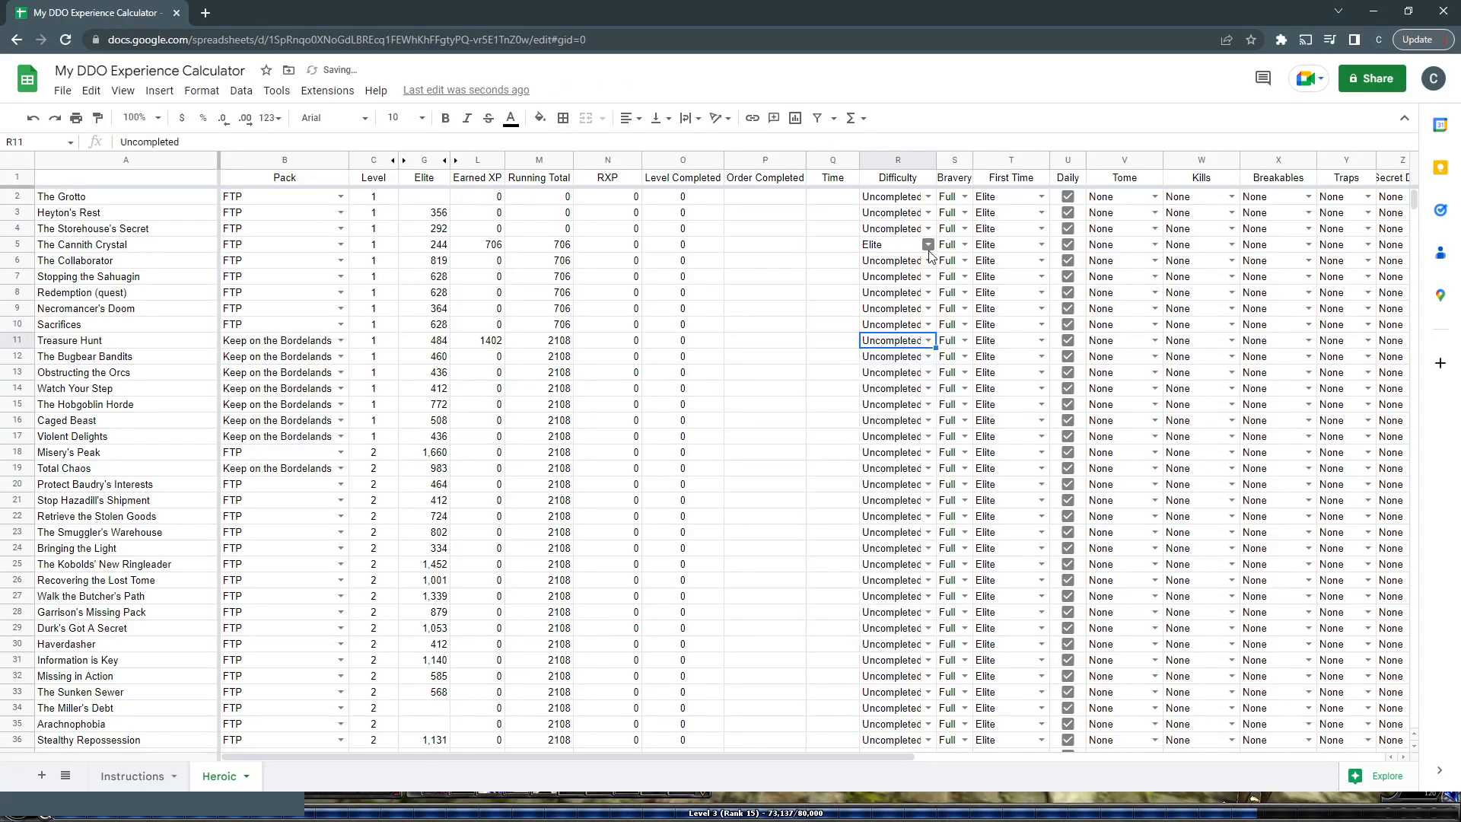
{"action": "left_click", "coordinate": [928, 245]}
{"action": "left_click", "coordinate": [905, 266]}
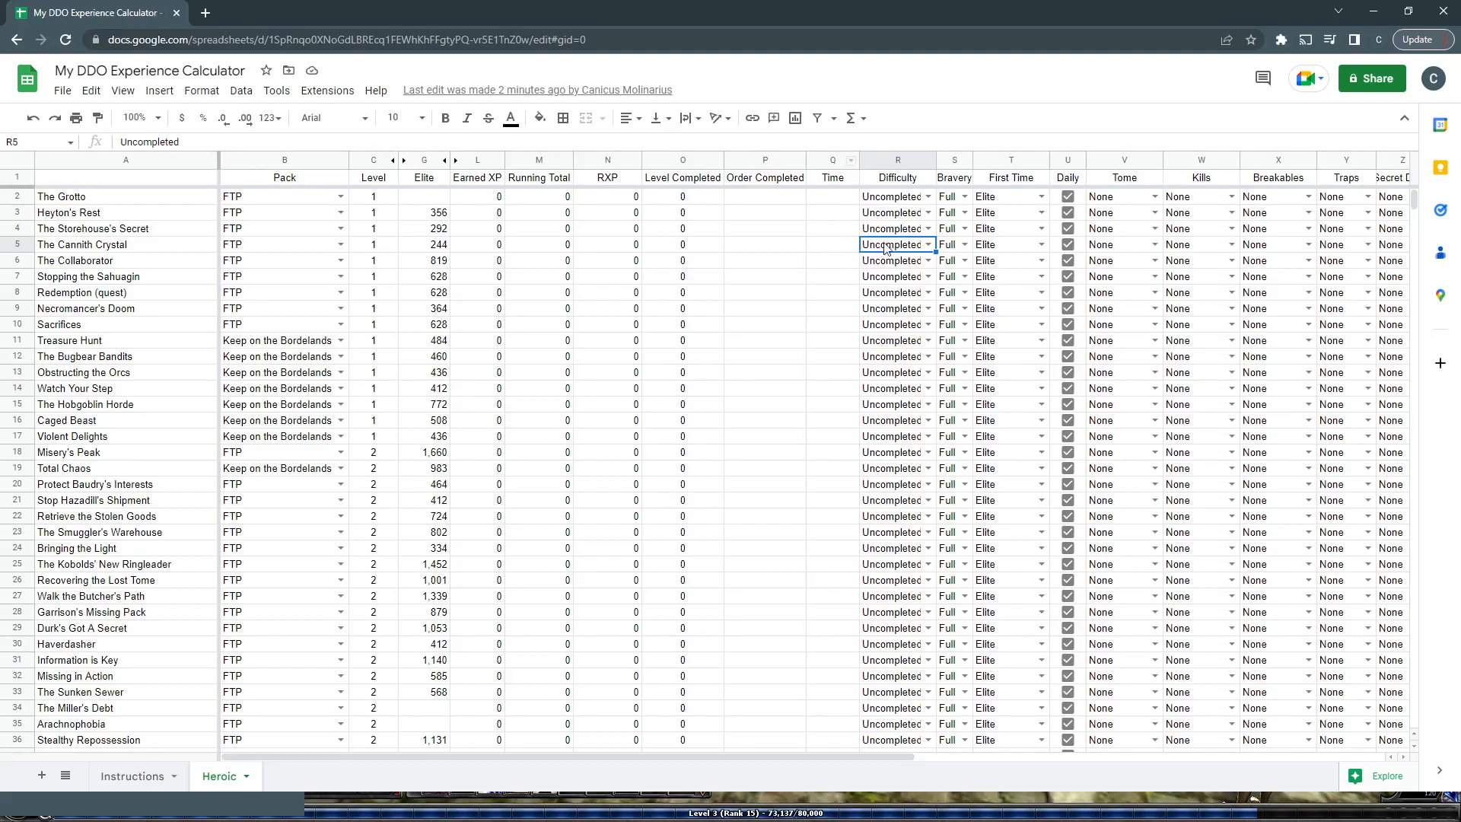
- Look through the difficulty options for The Grotto and set its difficulty to Casual
{"action": "left_click", "coordinate": [928, 196]}
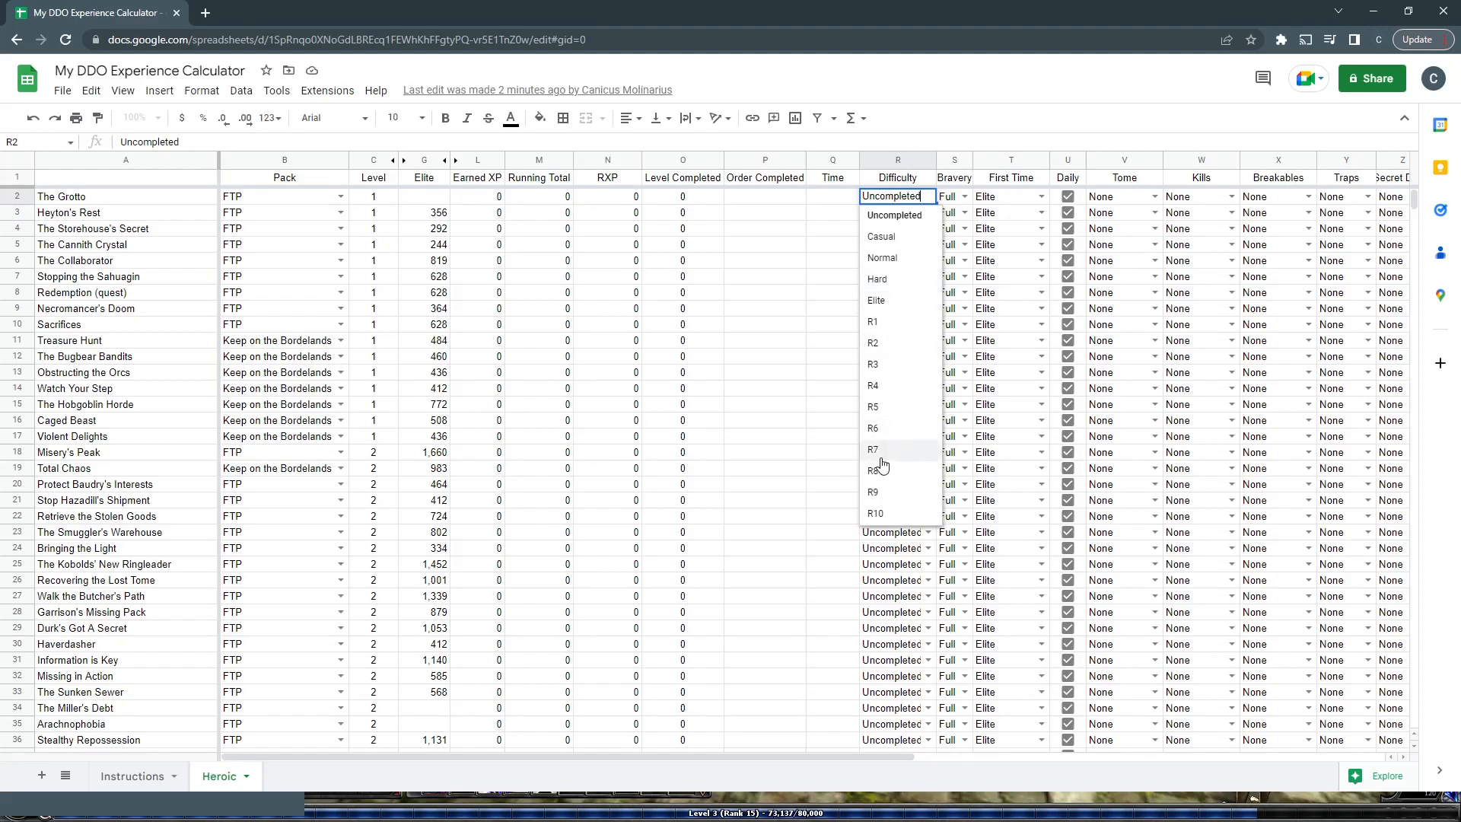
{"action": "left_click", "coordinate": [823, 216]}
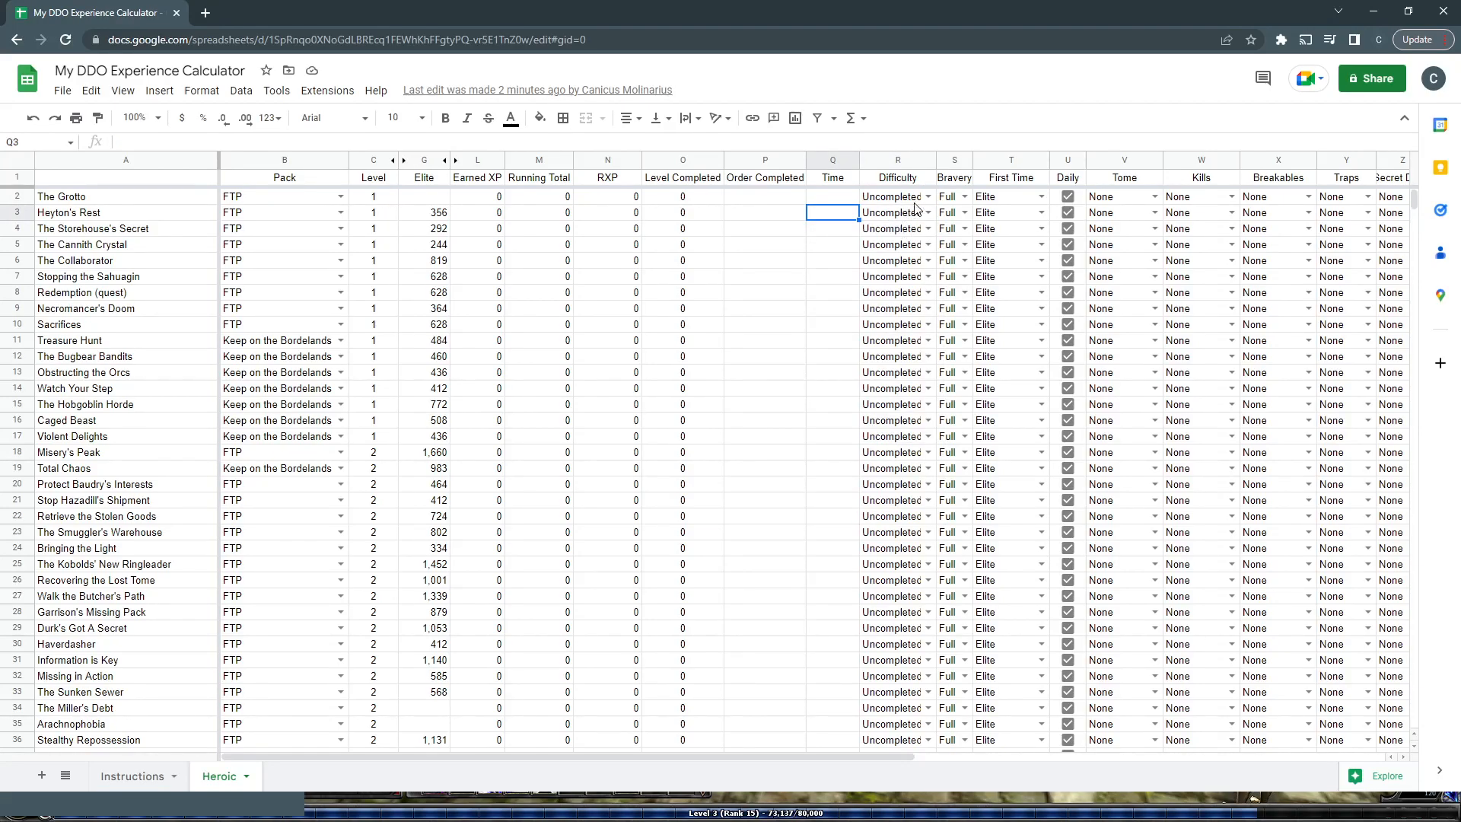
{"action": "left_click", "coordinate": [920, 199]}
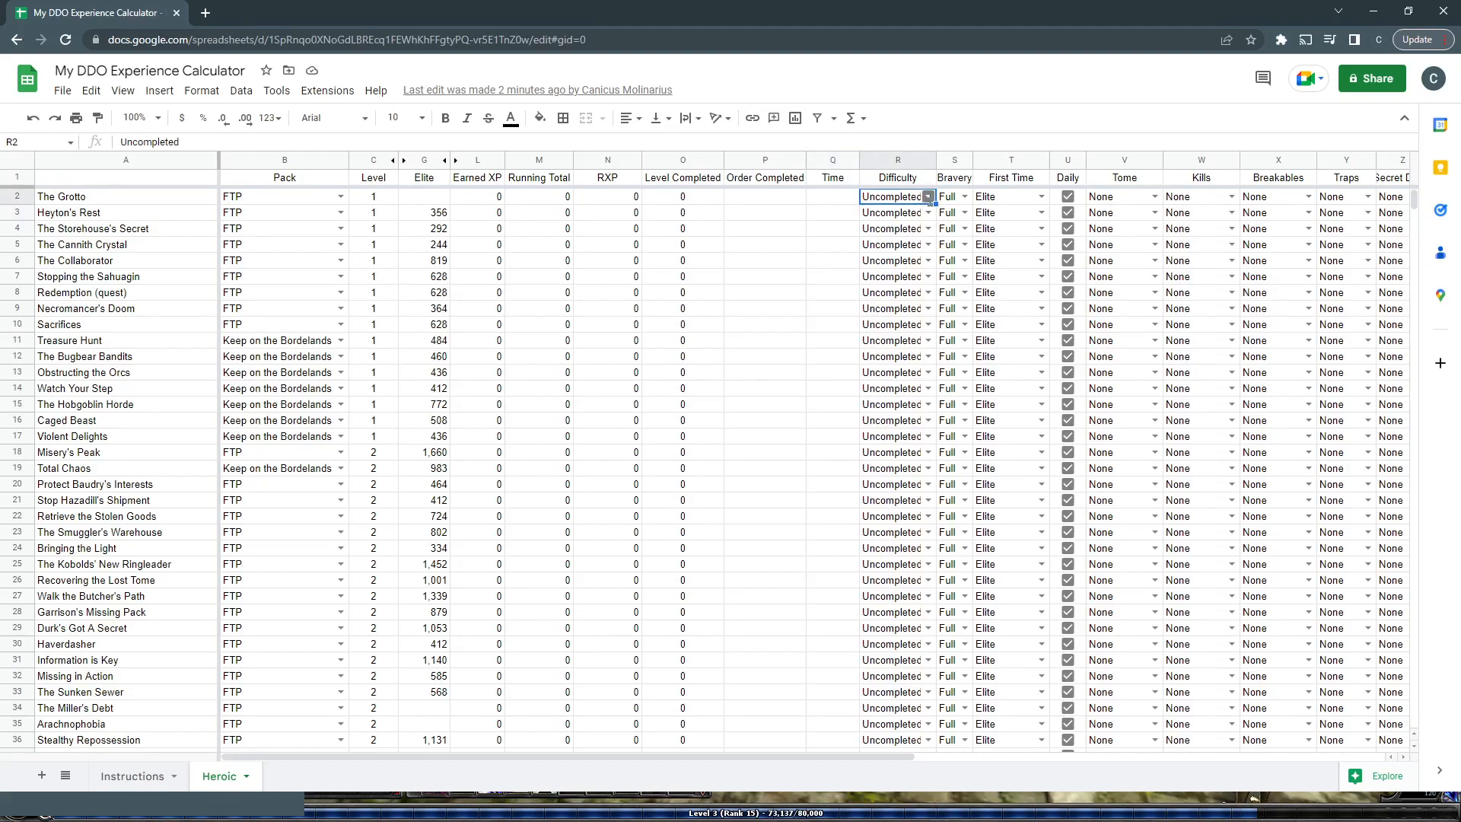
{"action": "left_click", "coordinate": [928, 197]}
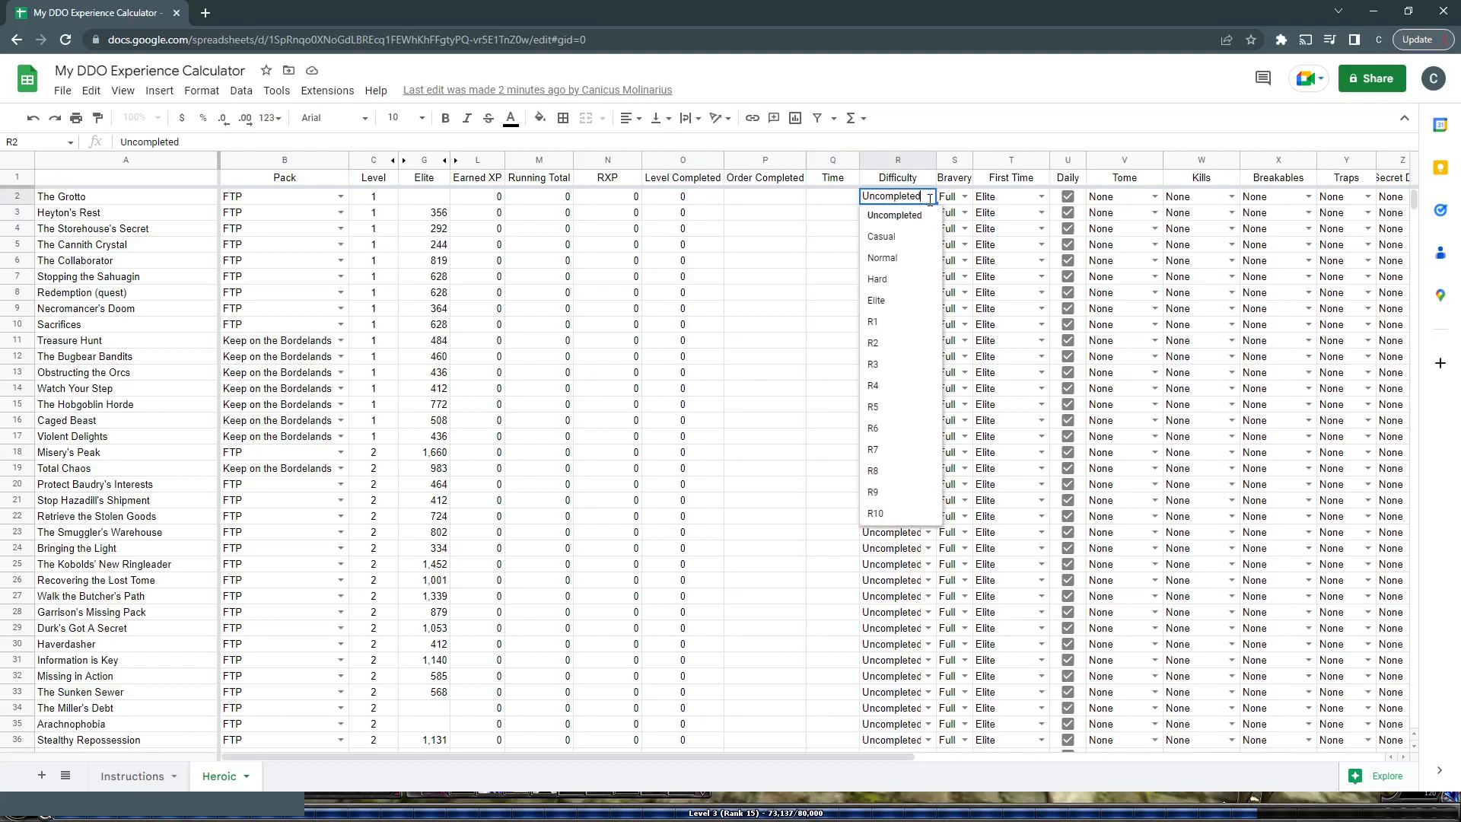
{"action": "left_click", "coordinate": [915, 241]}
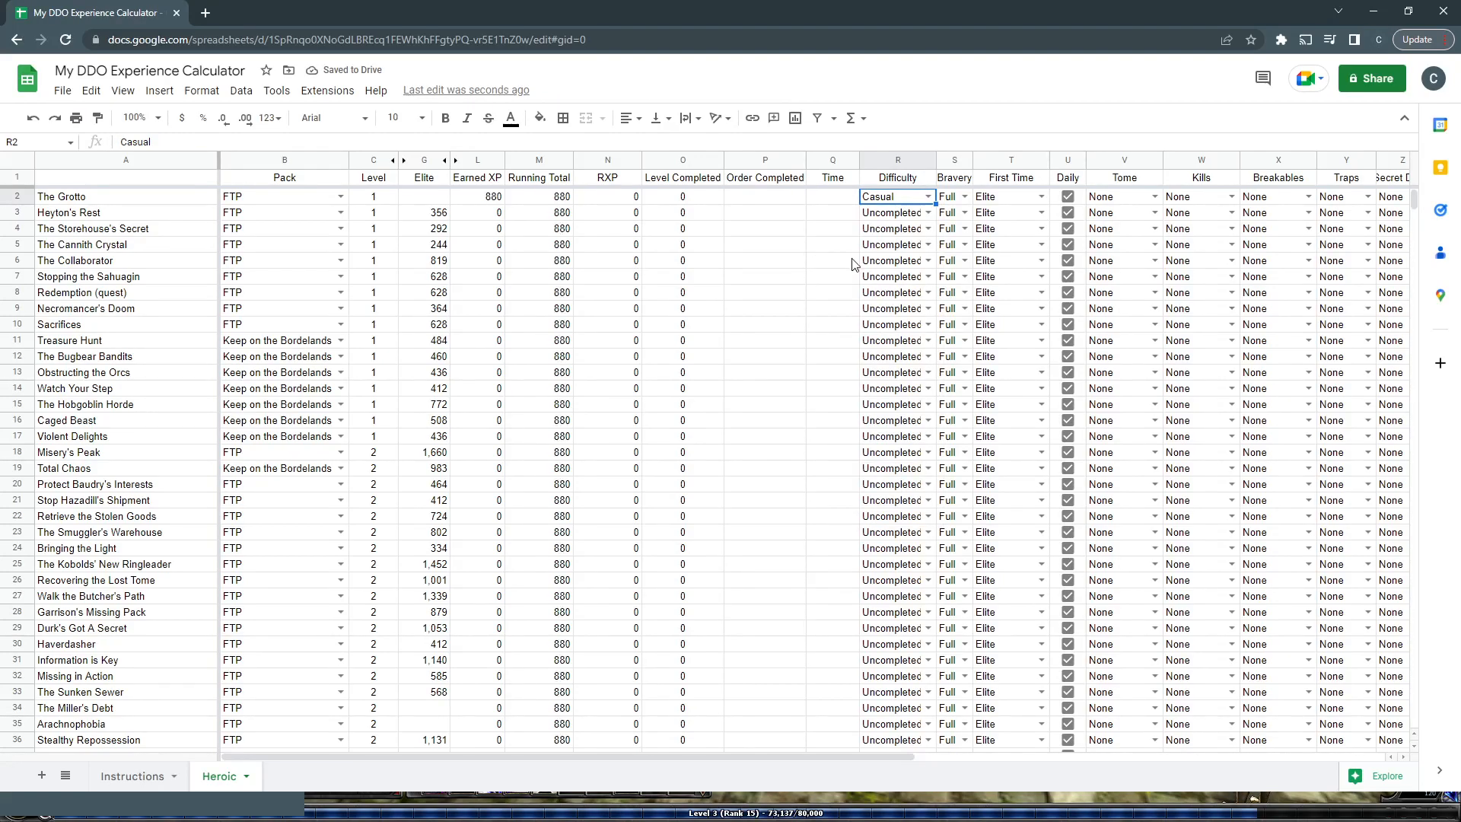
- Look at the Bravery and First Time options available for The Grotto without changing them
{"action": "left_click", "coordinate": [964, 197]}
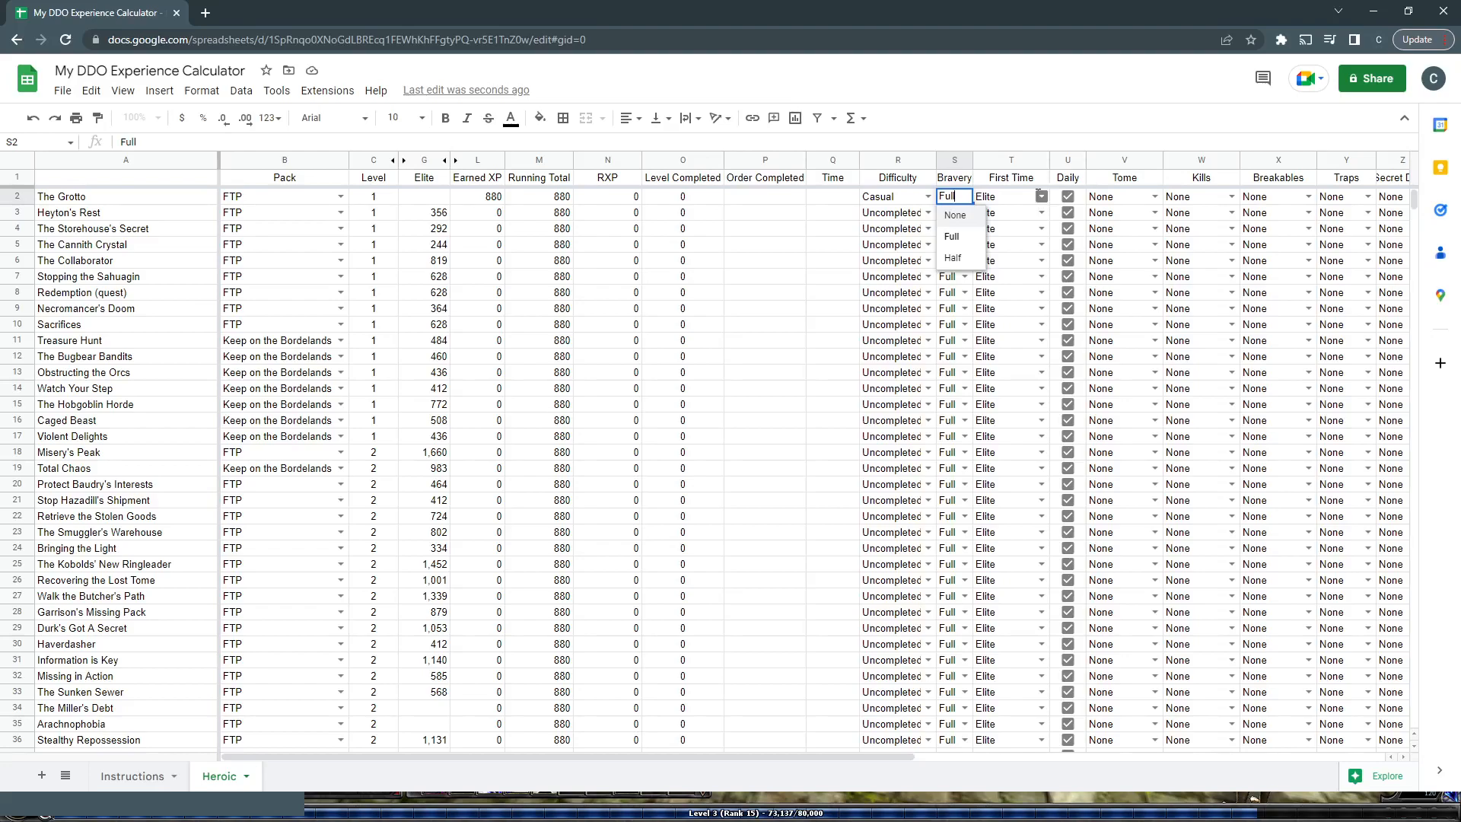
{"action": "left_click", "coordinate": [1038, 196]}
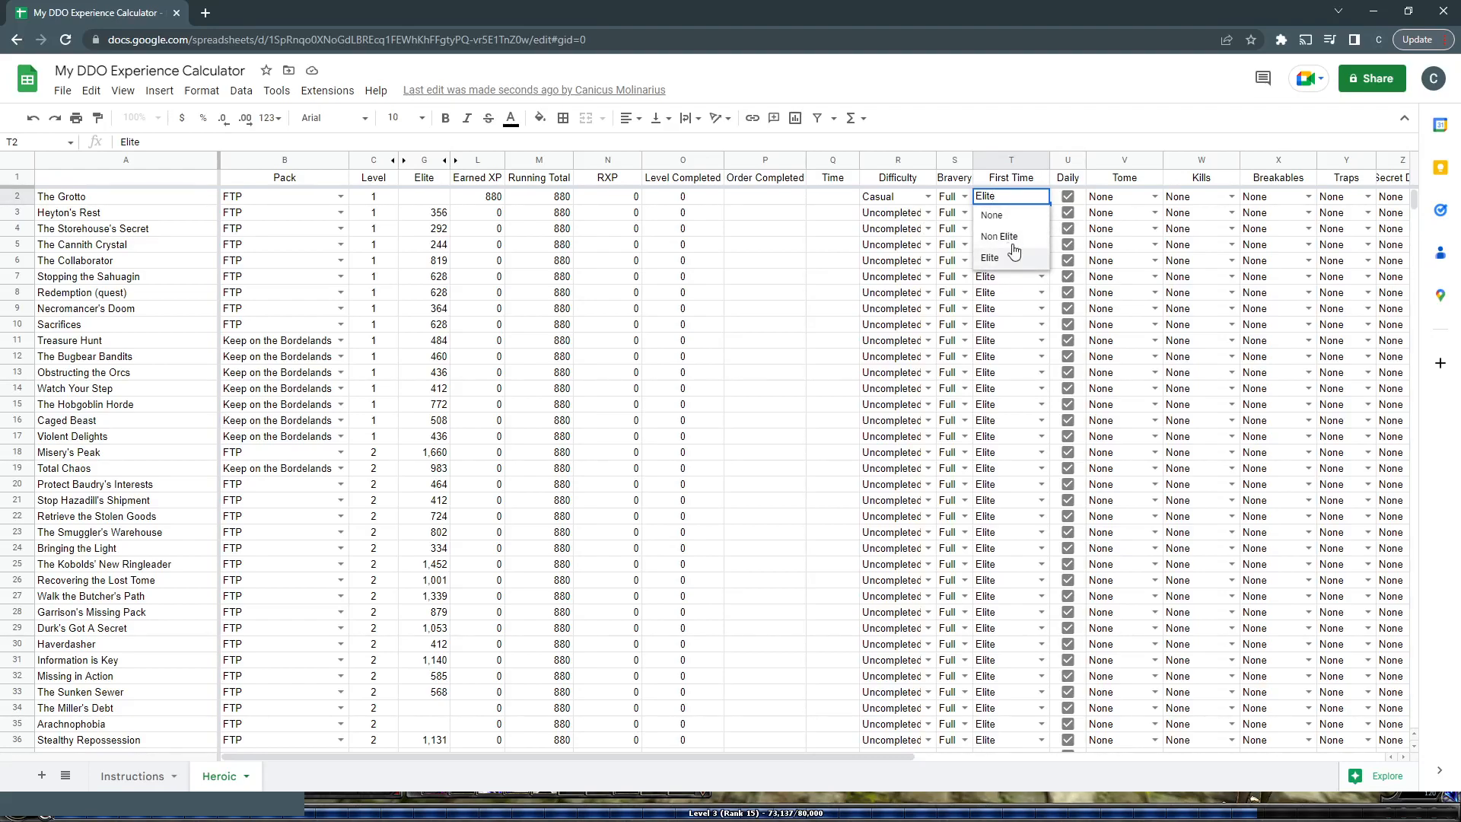
{"action": "left_click", "coordinate": [1017, 292]}
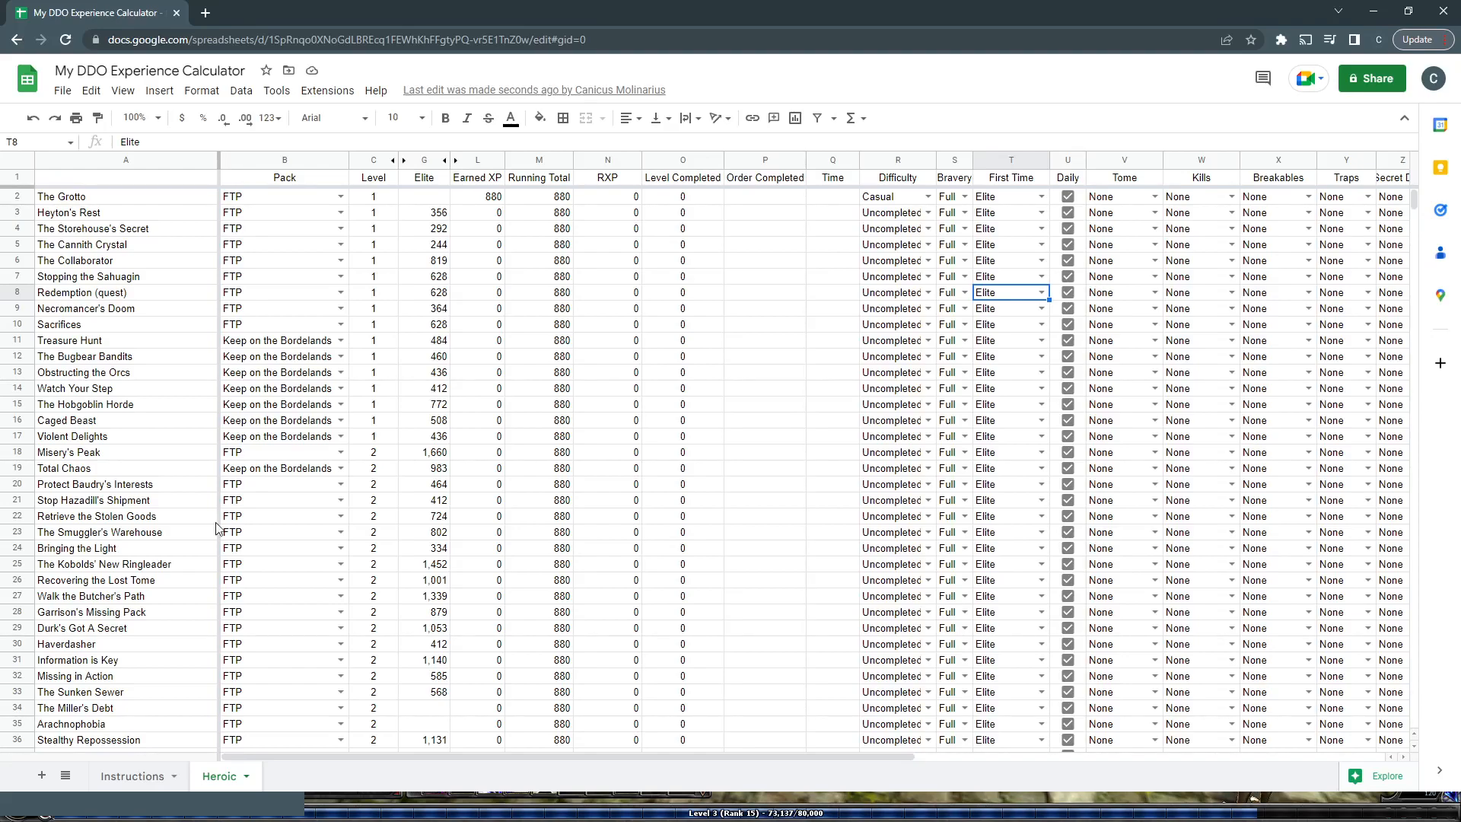
- Copy the row of The Kobolds' New Ringleader and insert one blank row below it
{"action": "left_click", "coordinate": [15, 563]}
{"action": "right_click", "coordinate": [15, 561]}
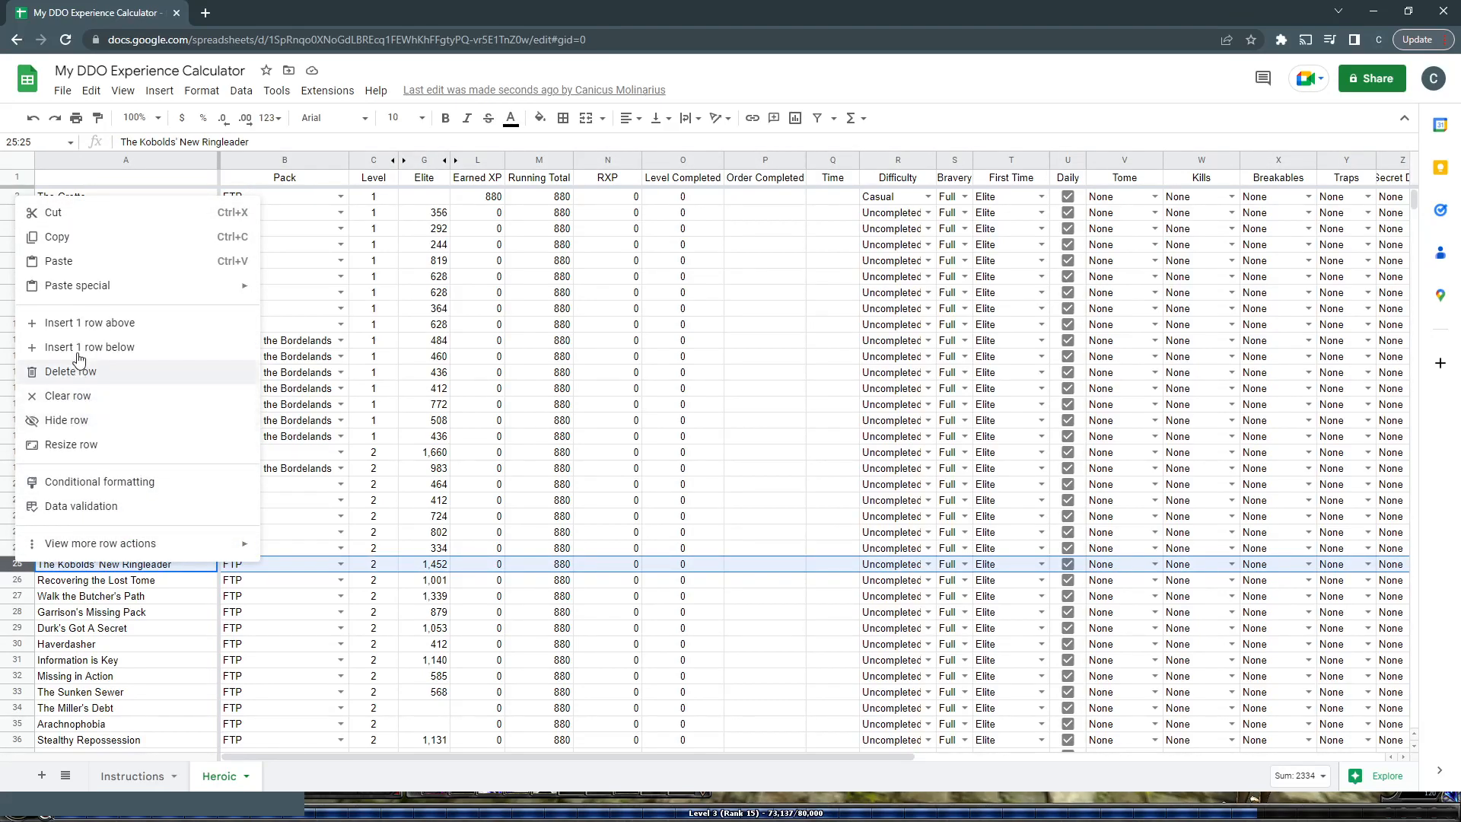
{"action": "left_click", "coordinate": [80, 238]}
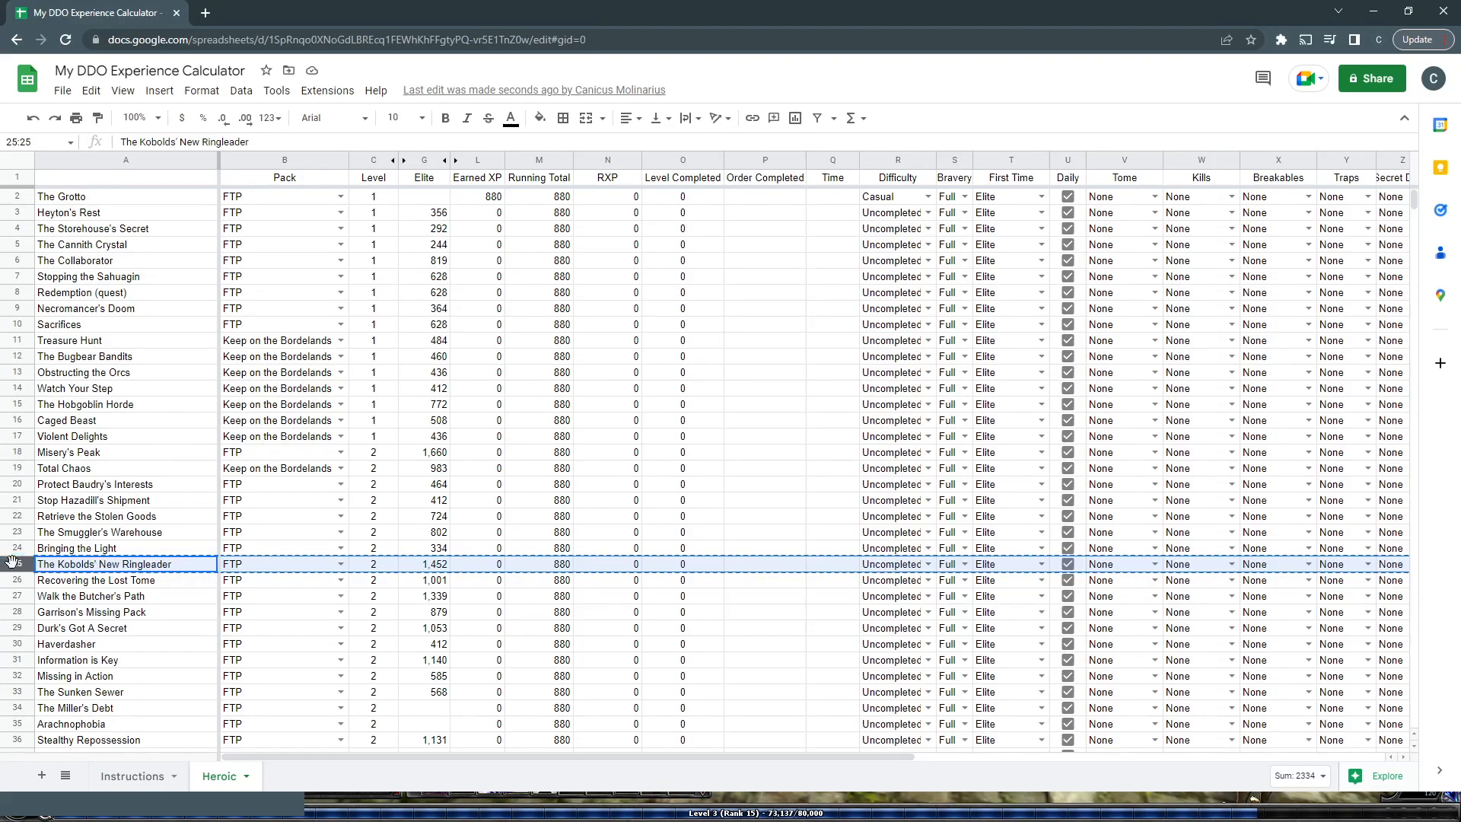
{"action": "right_click", "coordinate": [13, 561]}
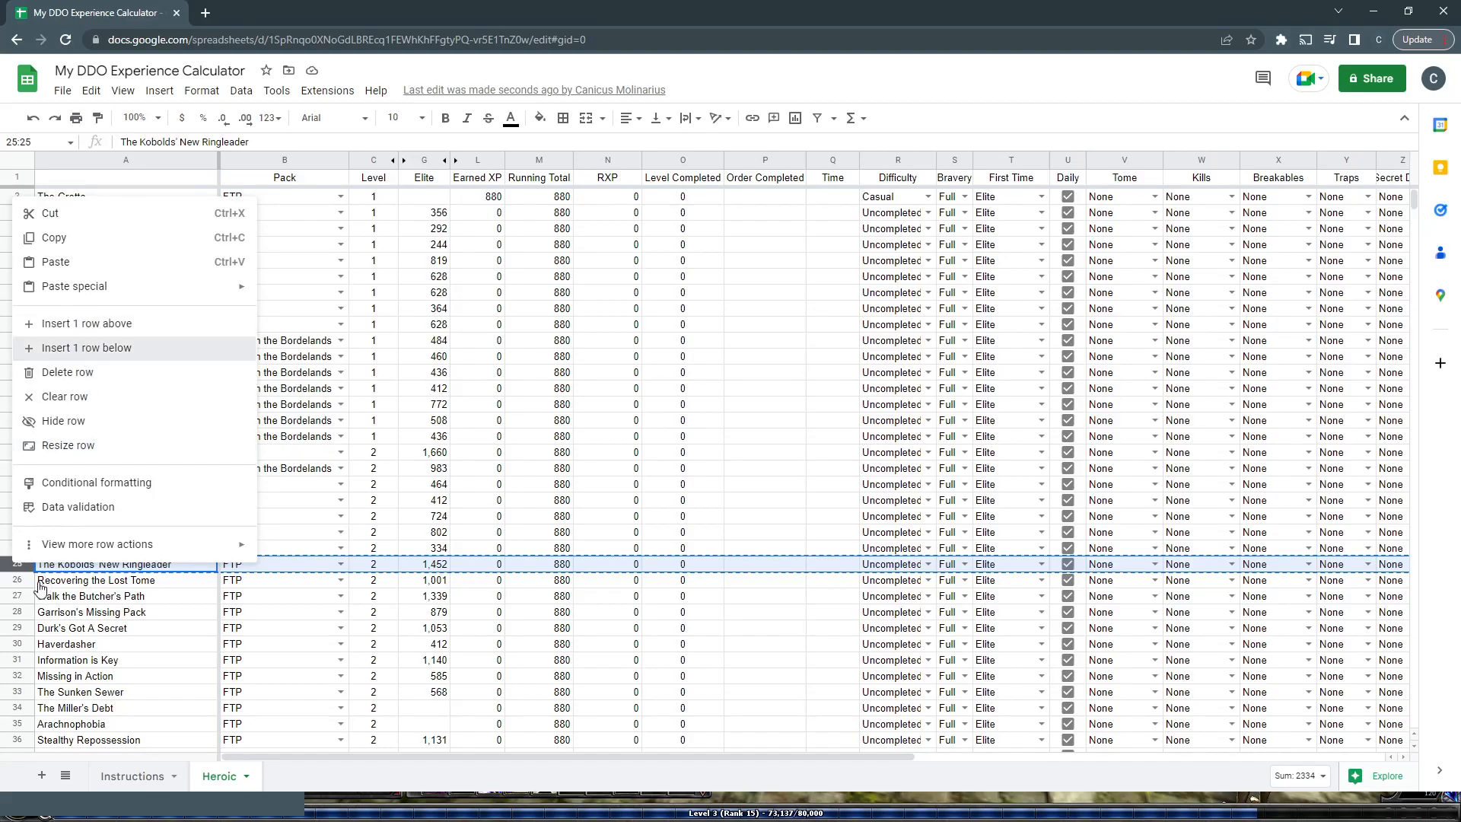
{"action": "key", "text": "Return"}
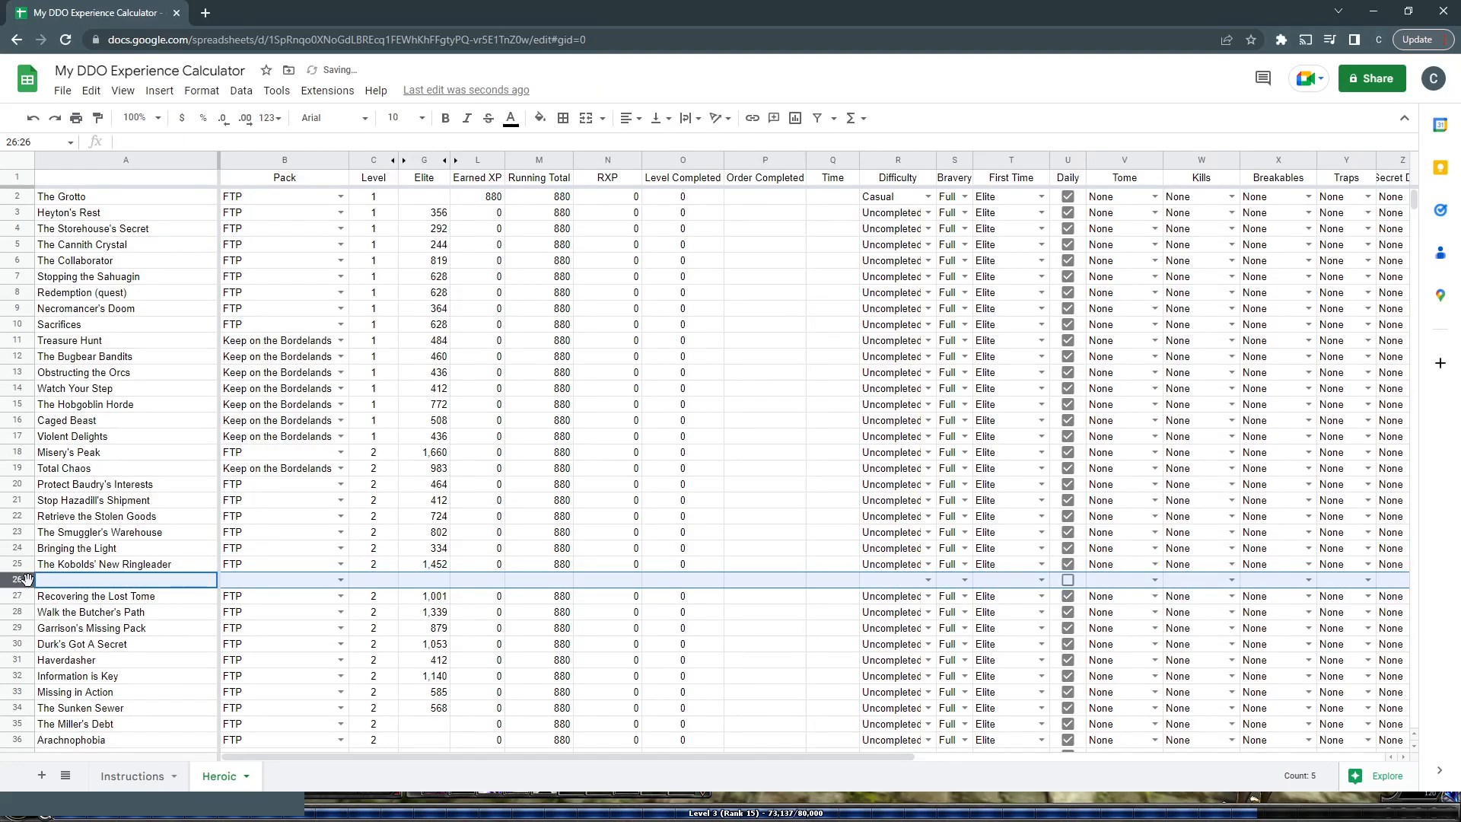
- Paste the copied row of The Kobolds' New Ringleader into the blank row below it and uncheck Daily for the repeated entry
{"action": "right_click", "coordinate": [26, 580]}
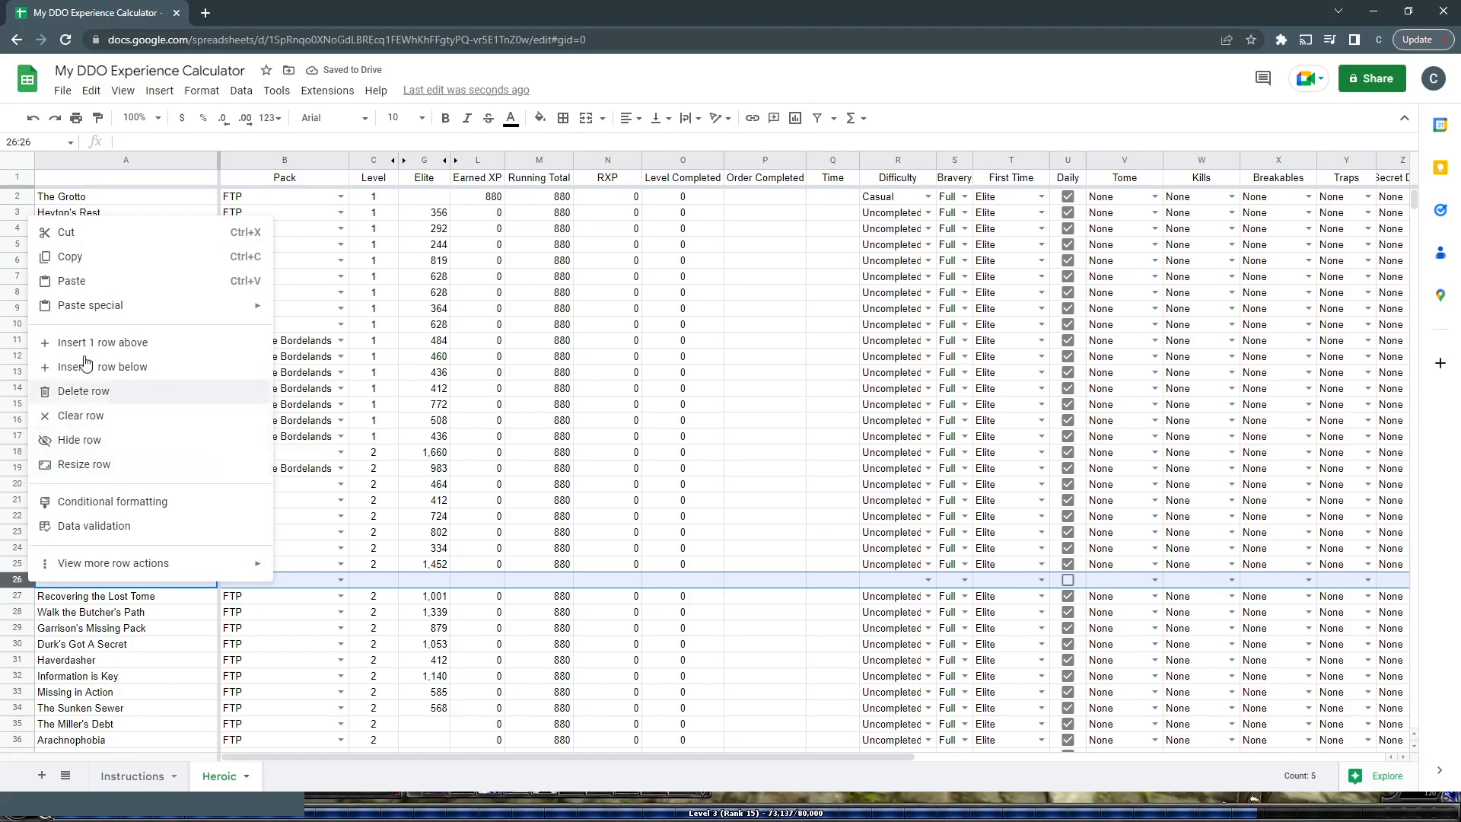
{"action": "key", "text": "ctrl+v"}
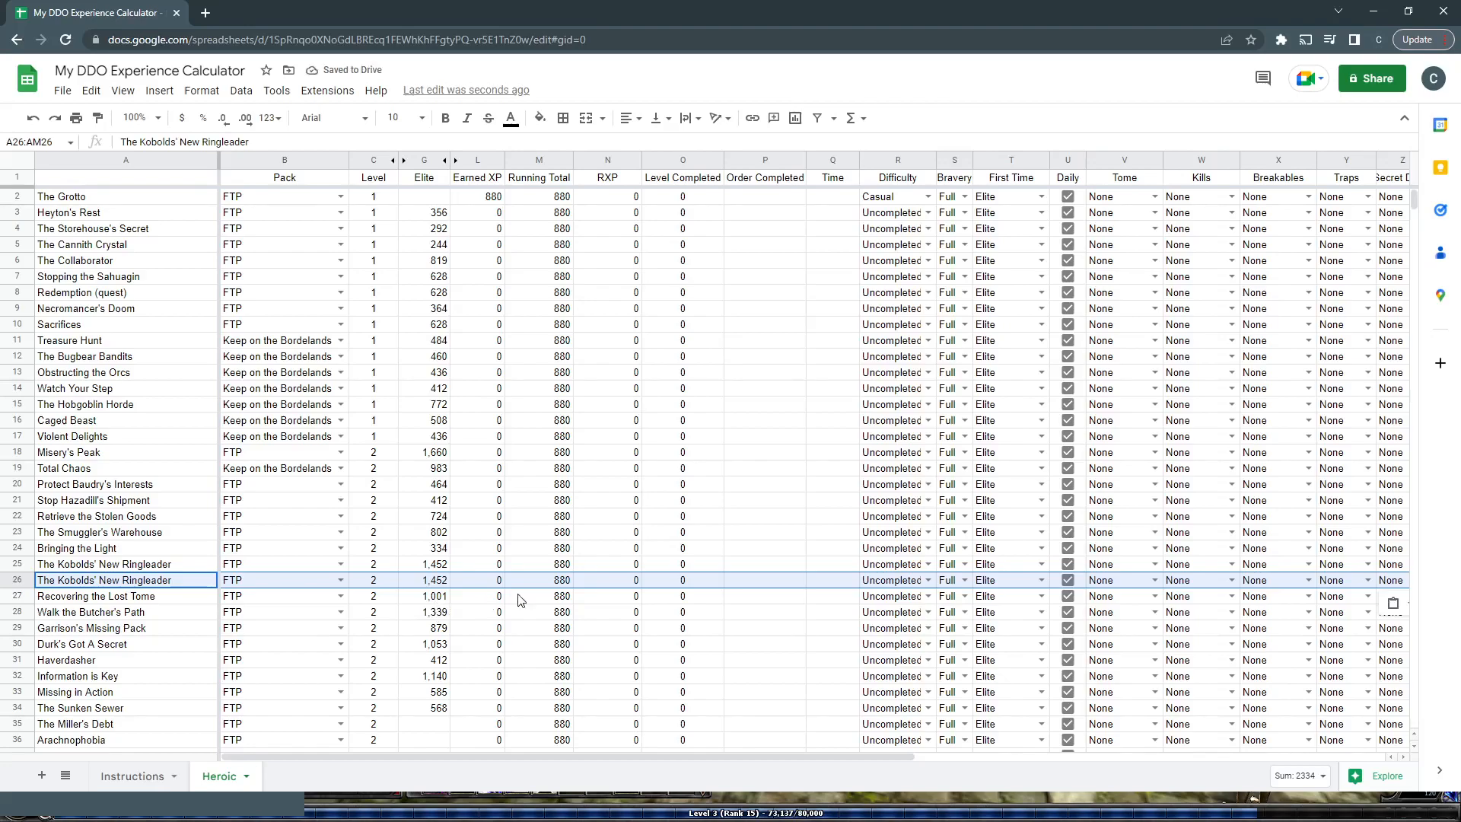
{"action": "left_click", "coordinate": [1067, 582]}
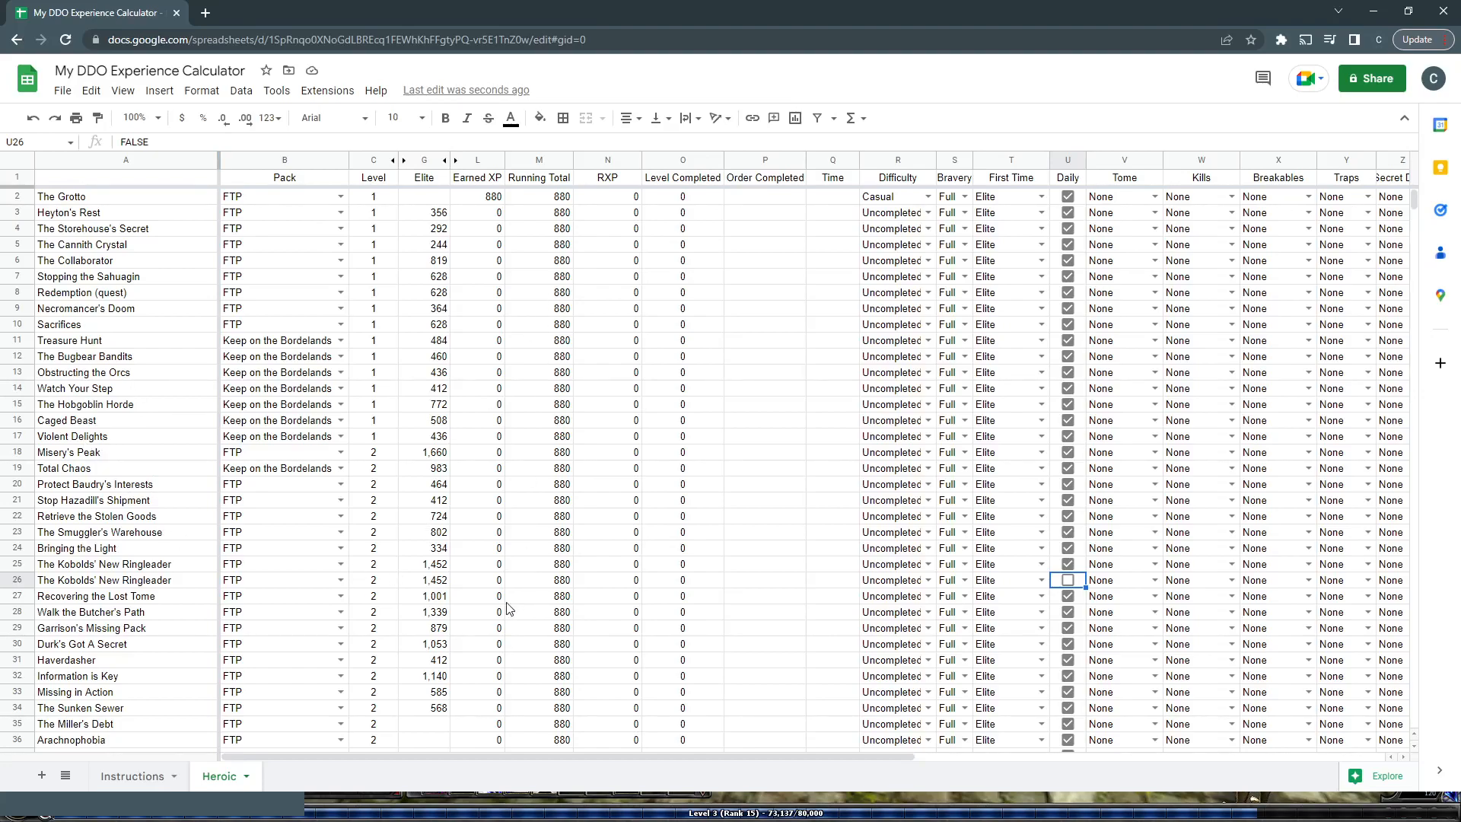
- Compare the Running Total formulas of the repeated quest row, the rows beneath it and The Grotto
{"action": "left_click", "coordinate": [545, 584]}
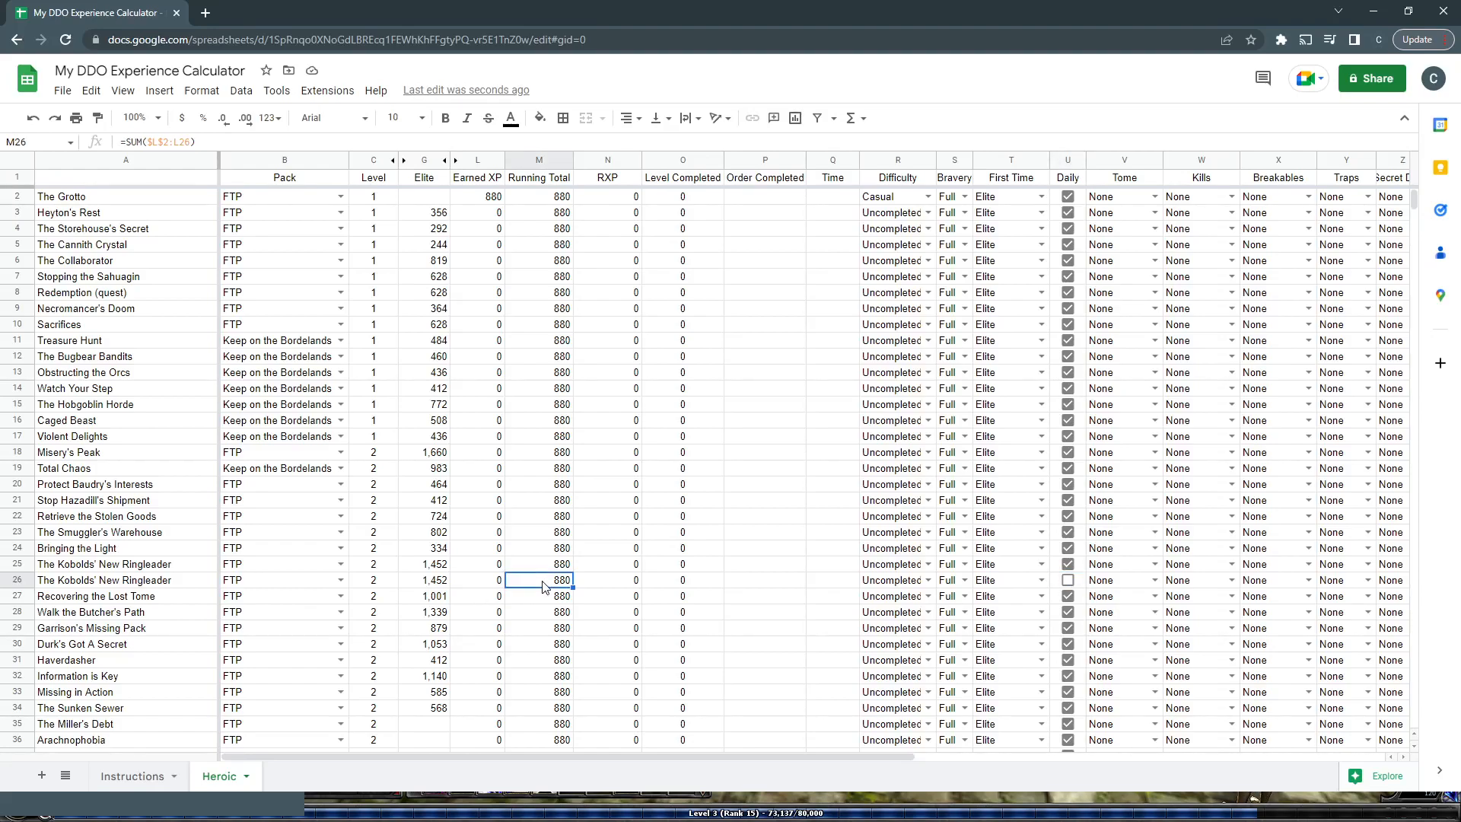
{"action": "left_click", "coordinate": [536, 604]}
{"action": "left_click", "coordinate": [536, 617]}
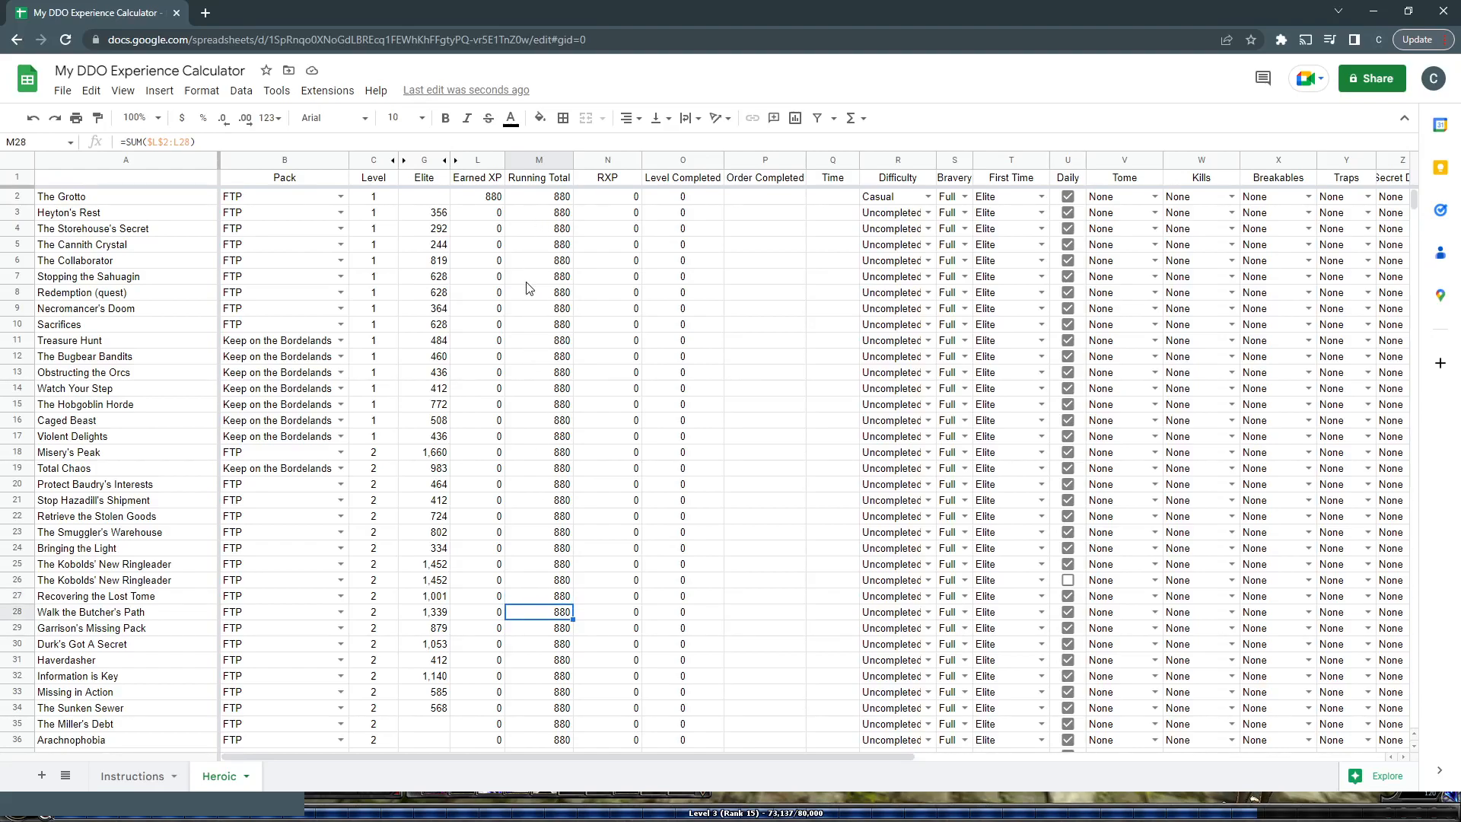
{"action": "left_click", "coordinate": [533, 199]}
{"action": "left_click", "coordinate": [536, 582]}
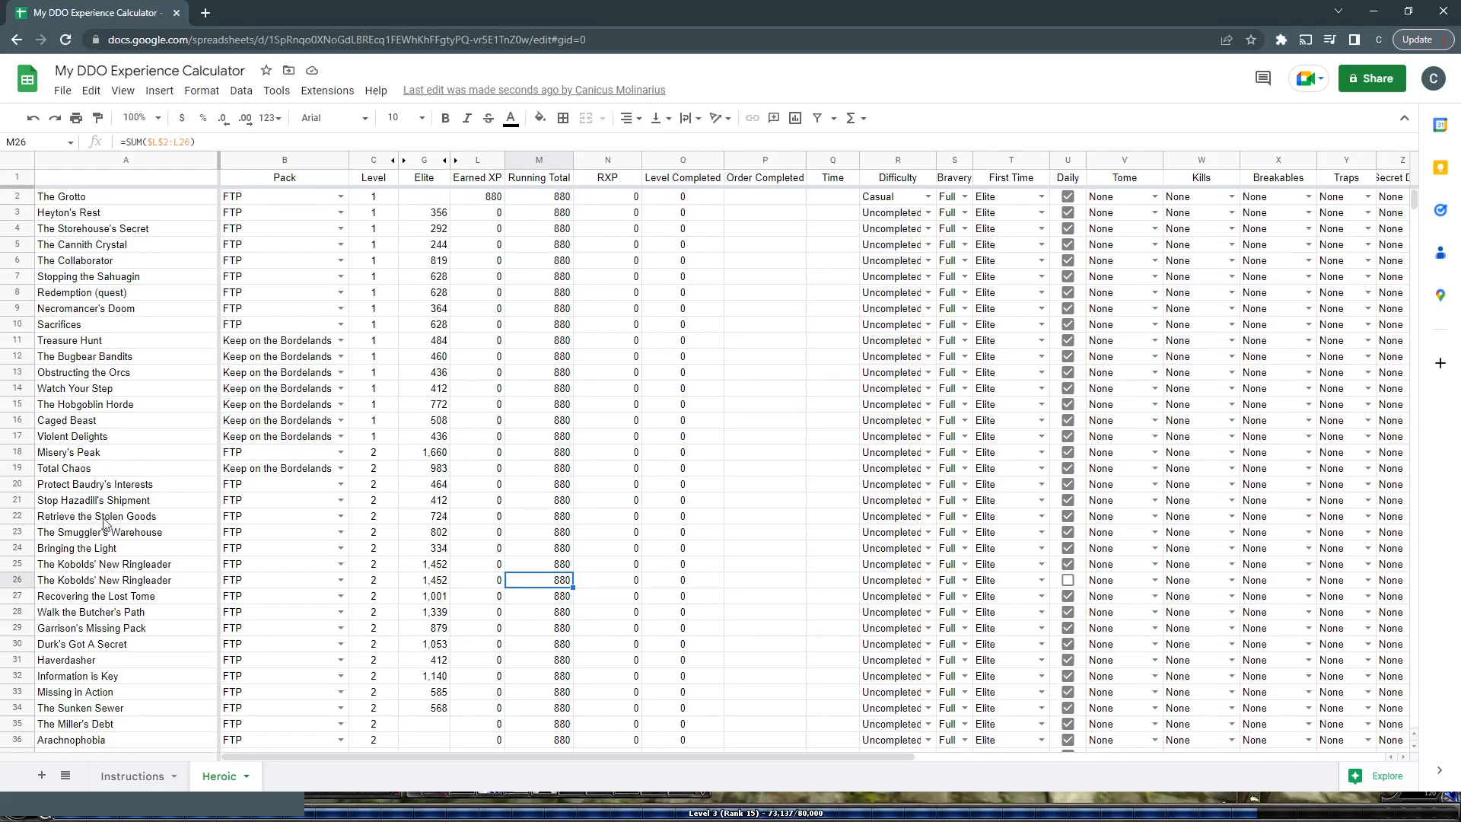
- Move the repeated row of The Kobolds' New Ringleader above The Smuggler's Warehouse and inspect its Running Total formula
{"action": "left_click", "coordinate": [21, 583]}
{"action": "left_click_drag", "start_coordinate": [21, 583], "coordinate": [16, 528]}
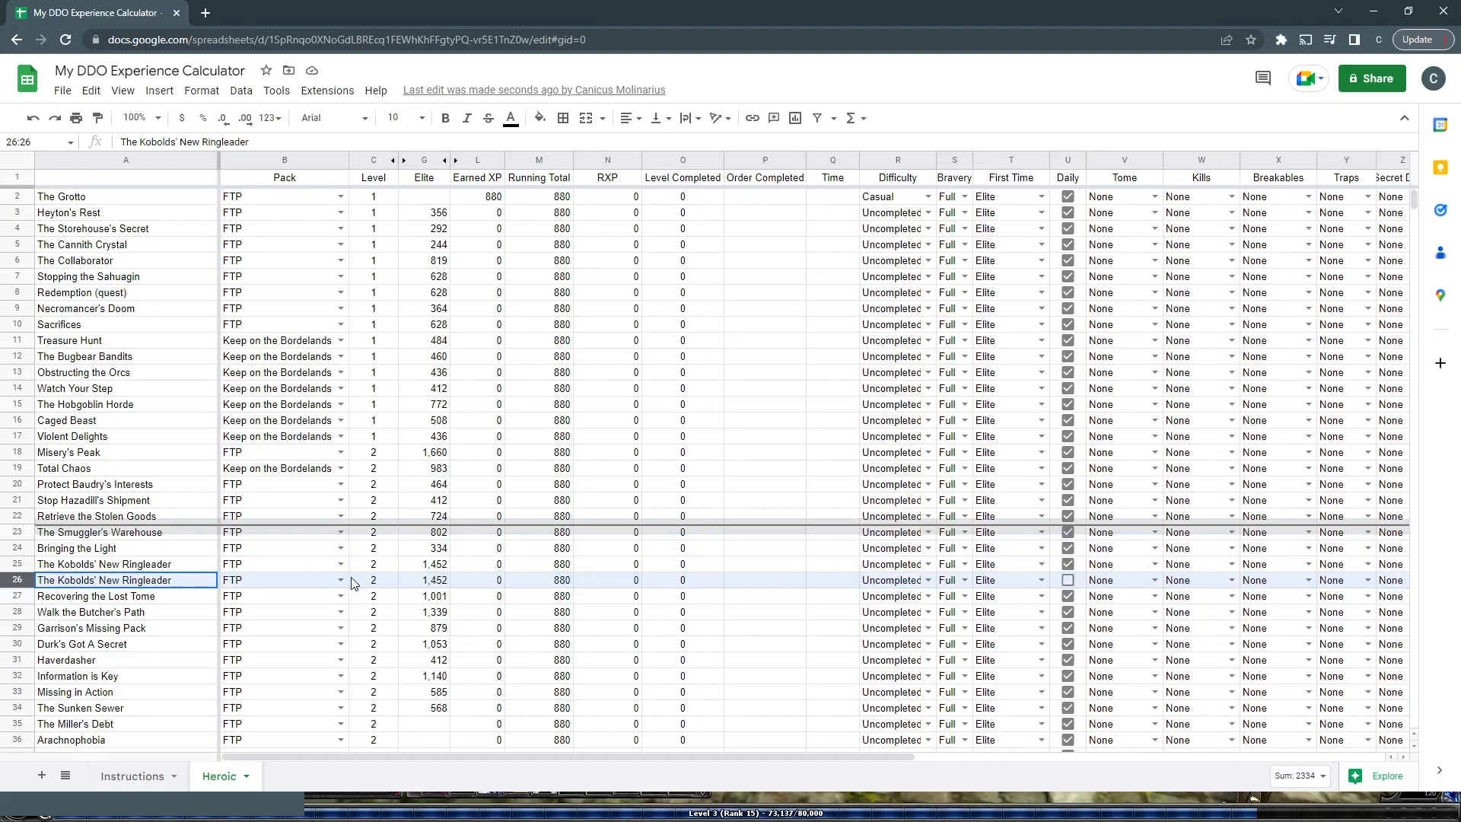
{"action": "left_click", "coordinate": [561, 547]}
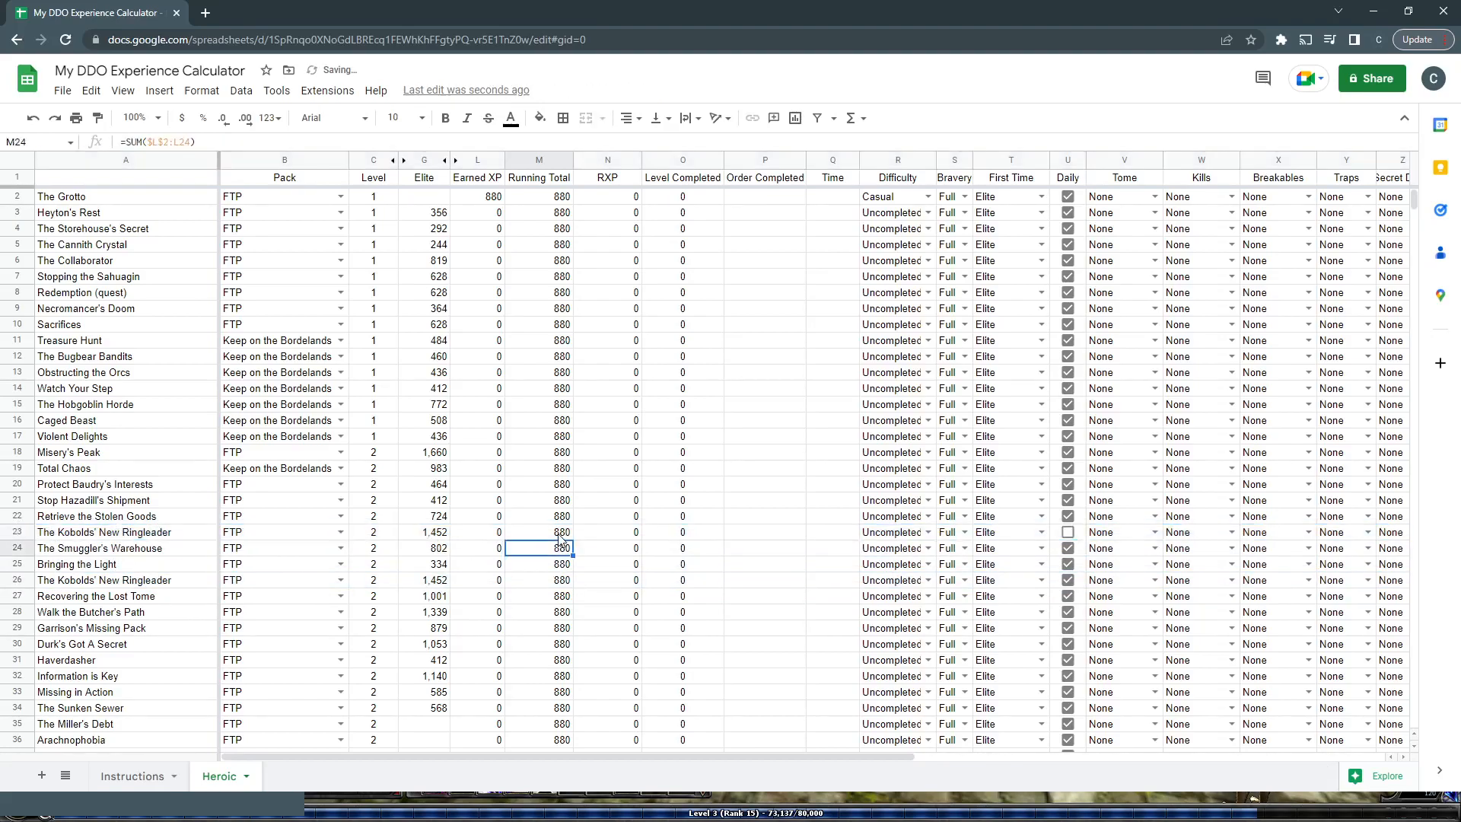
{"action": "left_click", "coordinate": [561, 536]}
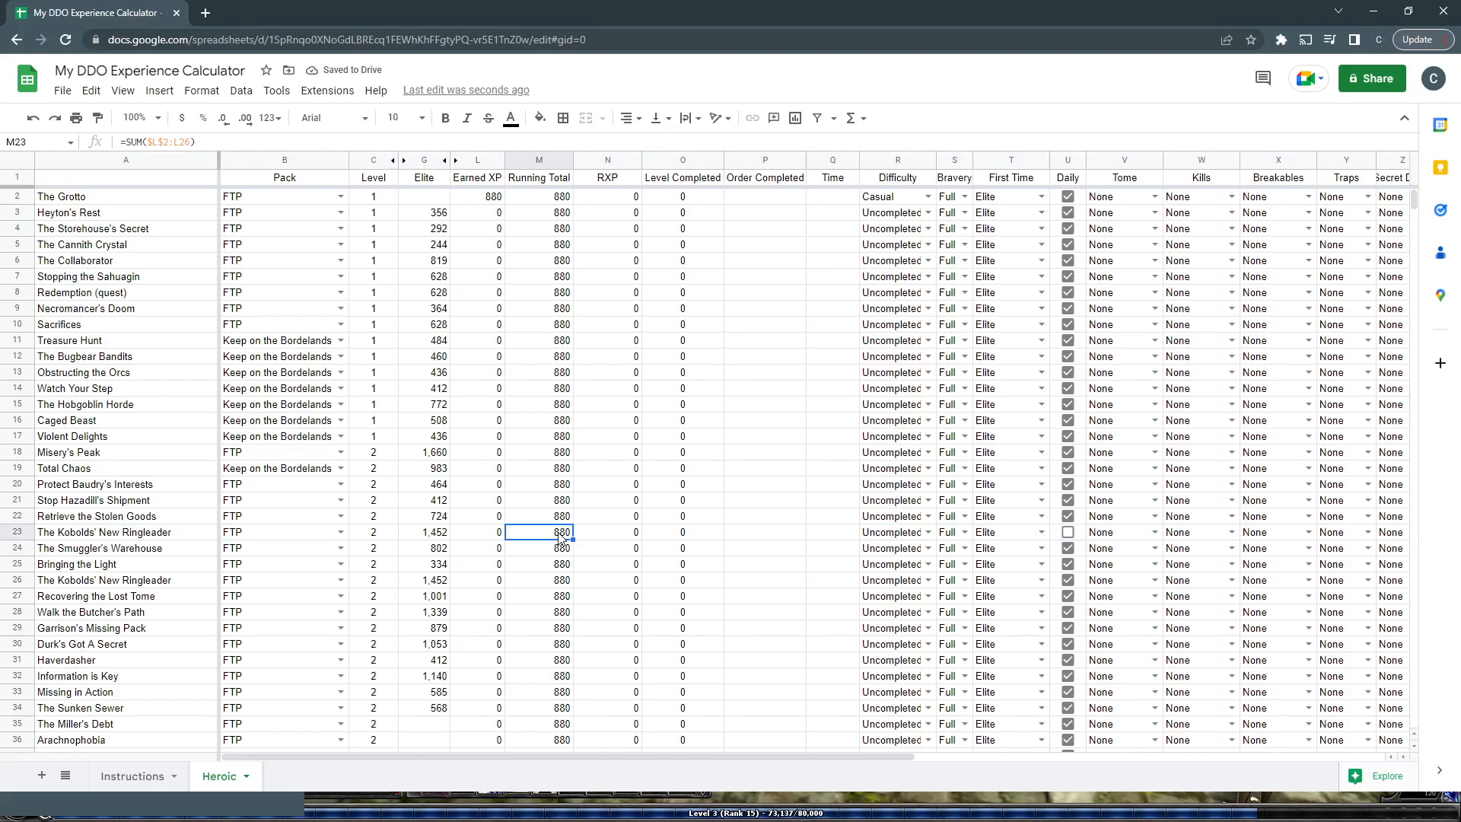
- Delete the repeated row of The Kobolds' New Ringleader above The Smuggler's Warehouse
{"action": "left_click", "coordinate": [17, 532]}
{"action": "right_click", "coordinate": [17, 532]}
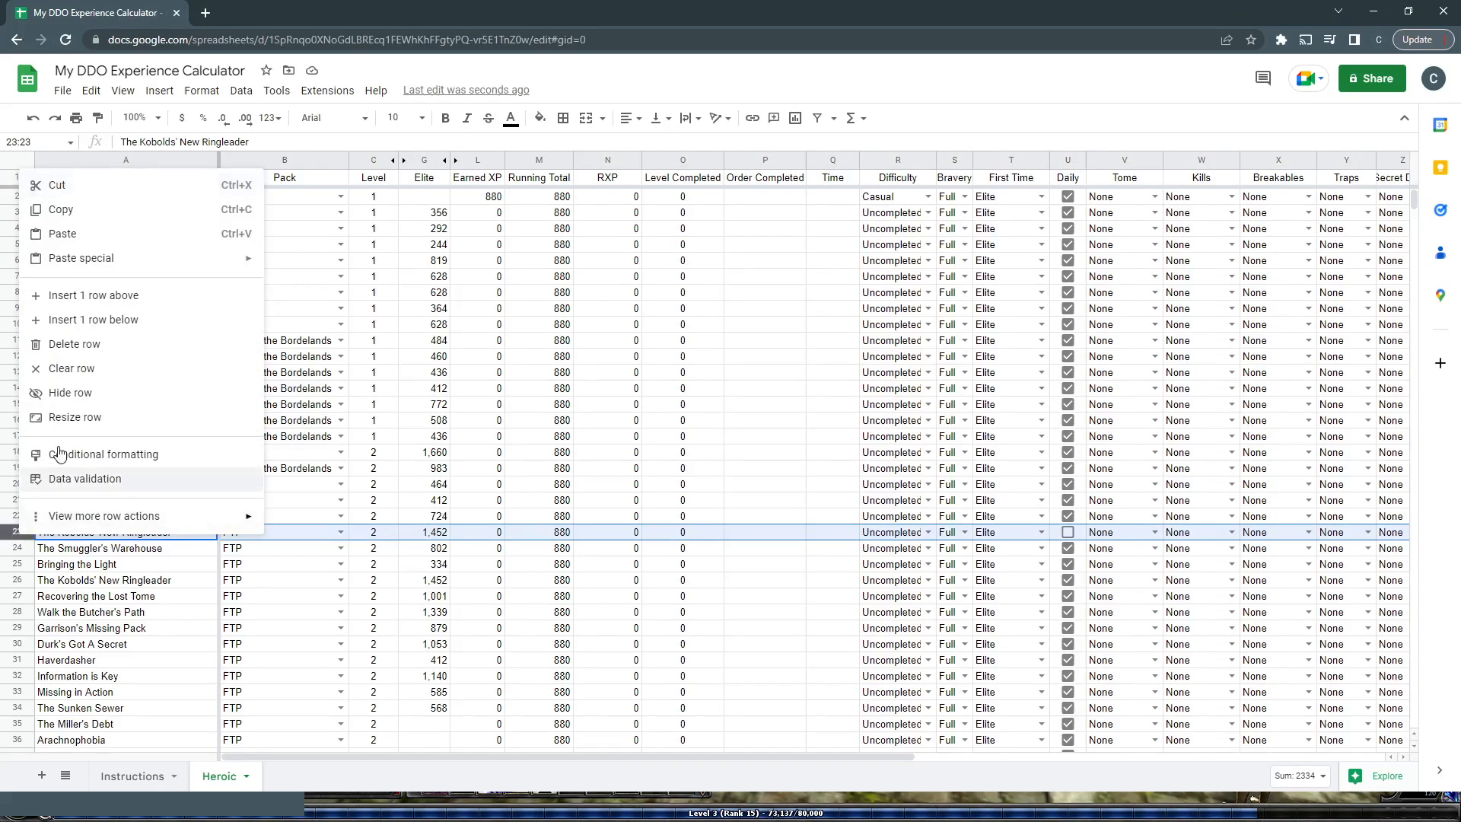
{"action": "left_click", "coordinate": [77, 346]}
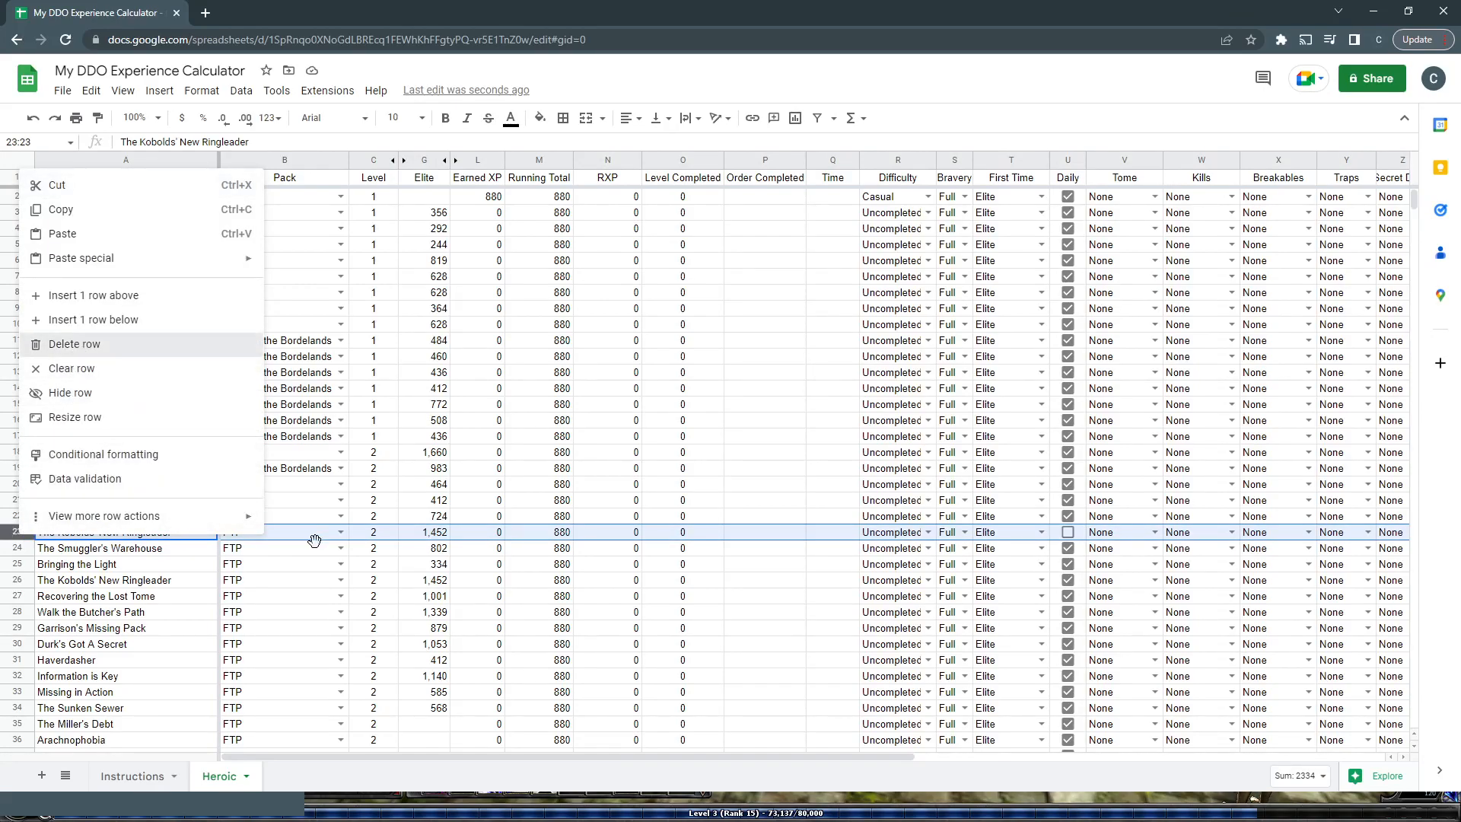
- Fill The Grotto's Running Total formula down the column and check the formula in the row of Bringing the Light
{"action": "left_click", "coordinate": [567, 197]}
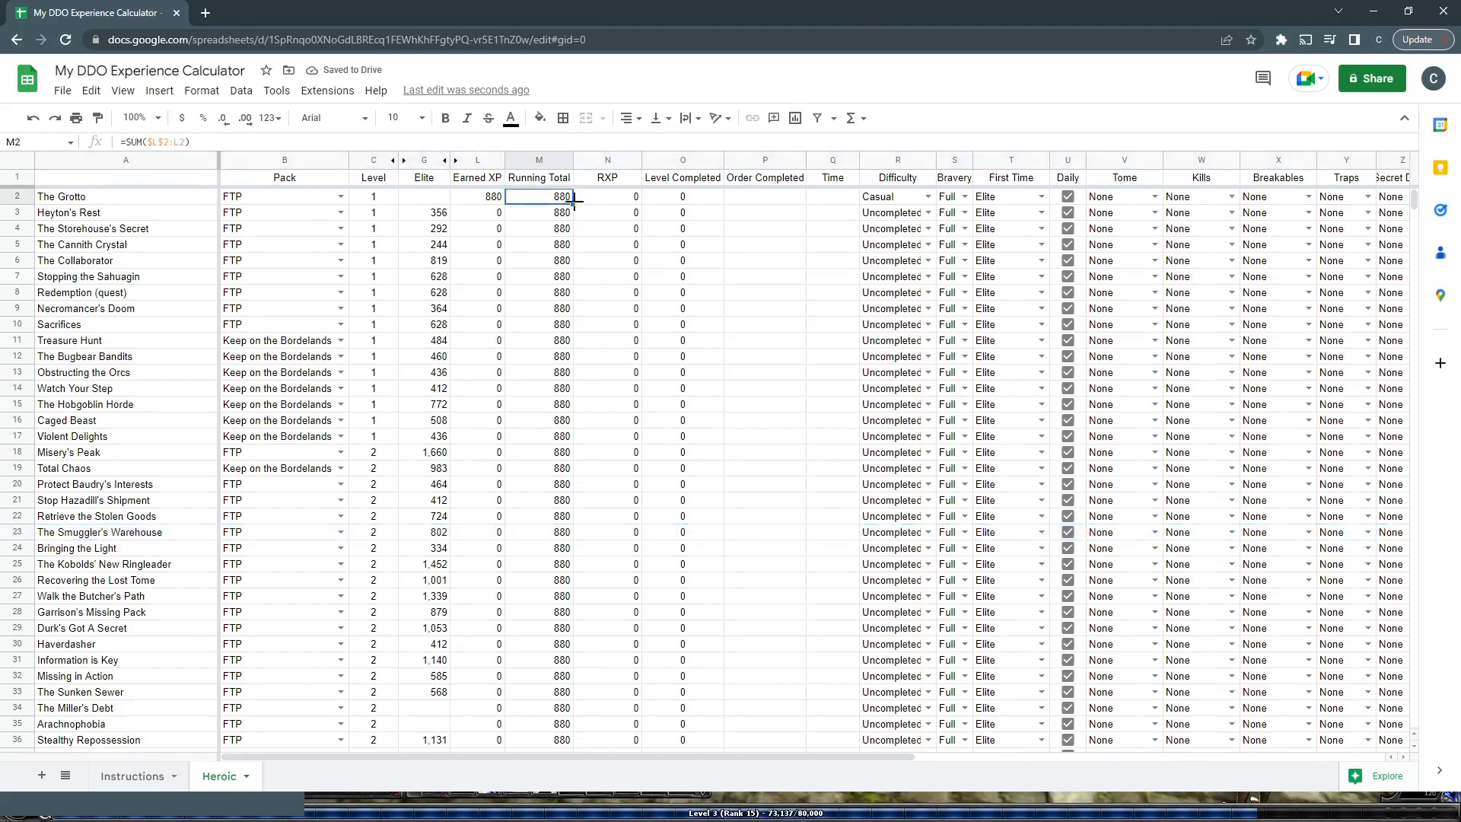
{"action": "left_click_drag", "start_coordinate": [575, 203], "coordinate": [559, 670]}
{"action": "left_click", "coordinate": [555, 546]}
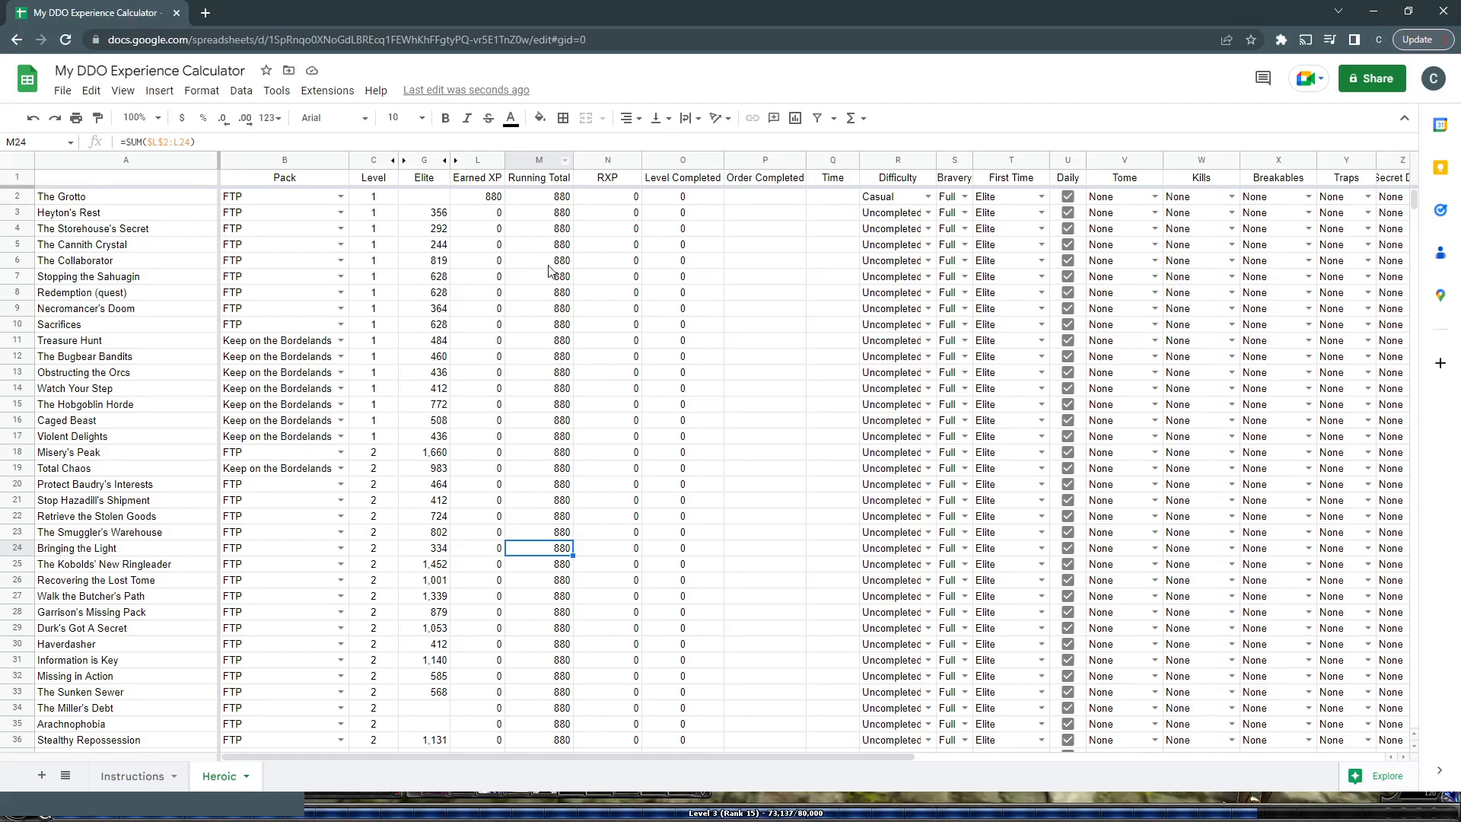
{"action": "left_click", "coordinate": [570, 200]}
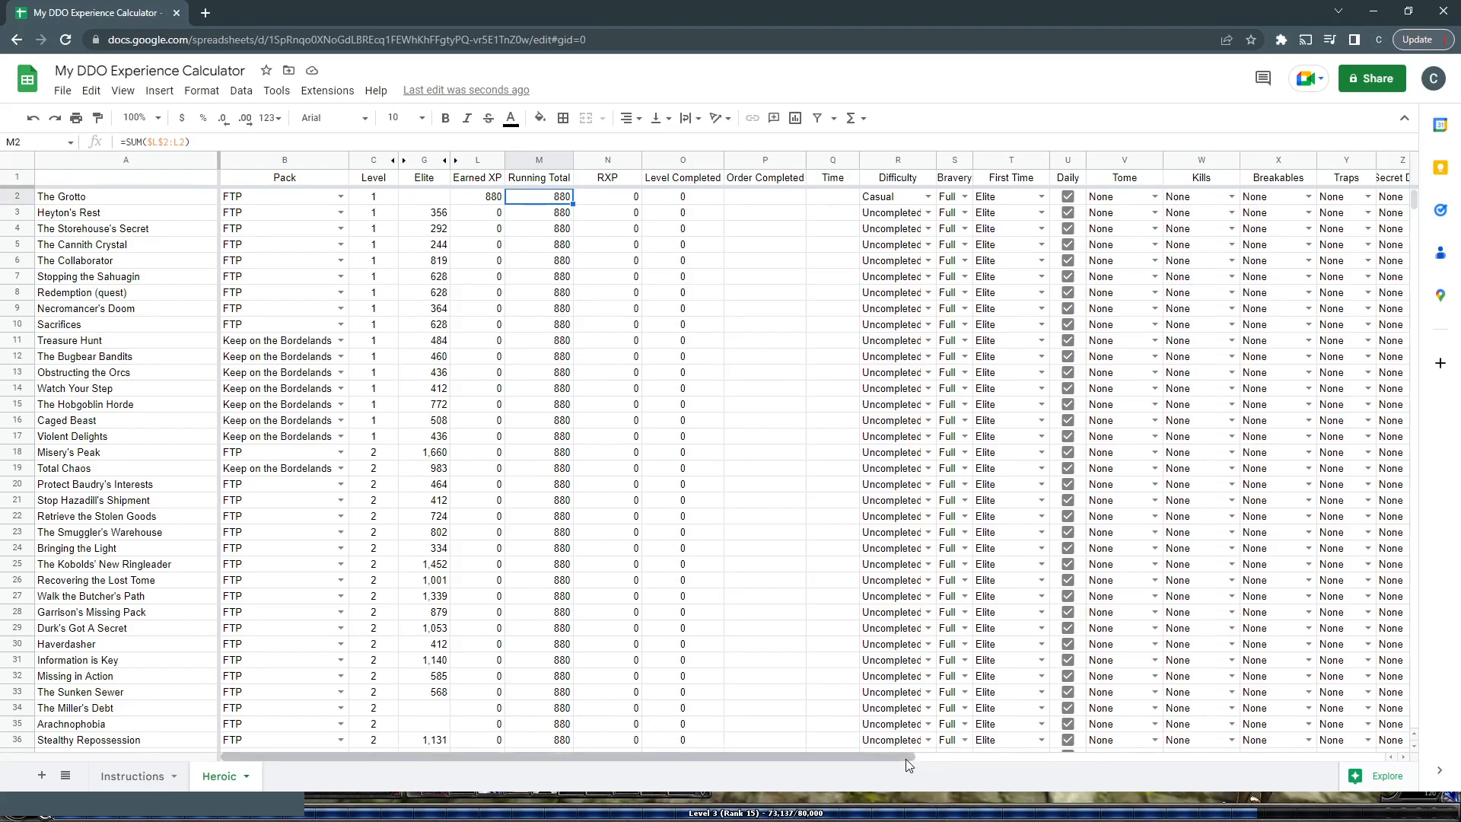
- Set The Grotto's Bravery to None and its First Time bonus to Non Elite
{"action": "left_click_drag", "start_coordinate": [921, 764], "coordinate": [1148, 763]}
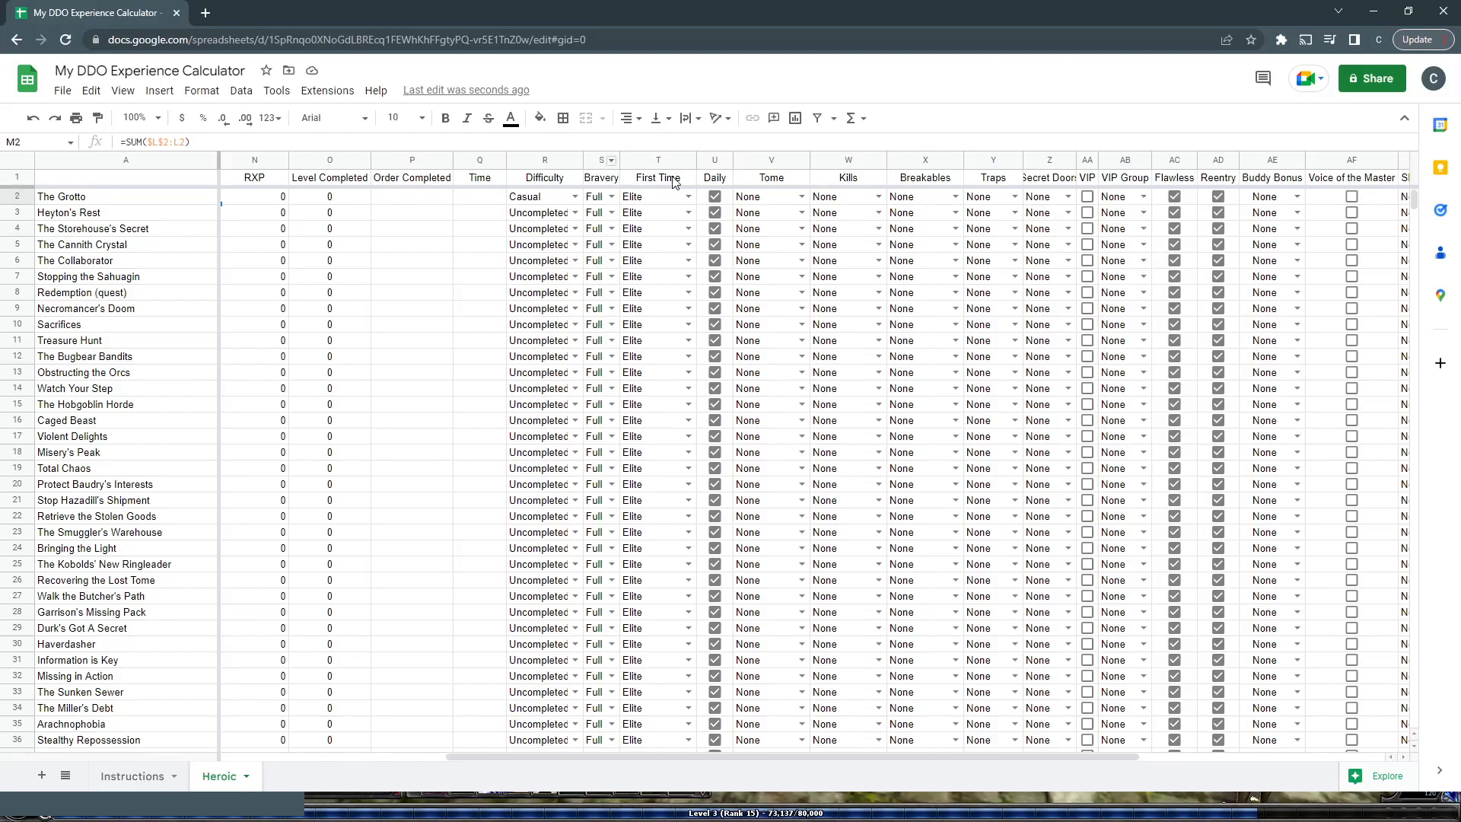
{"action": "left_click", "coordinate": [612, 197]}
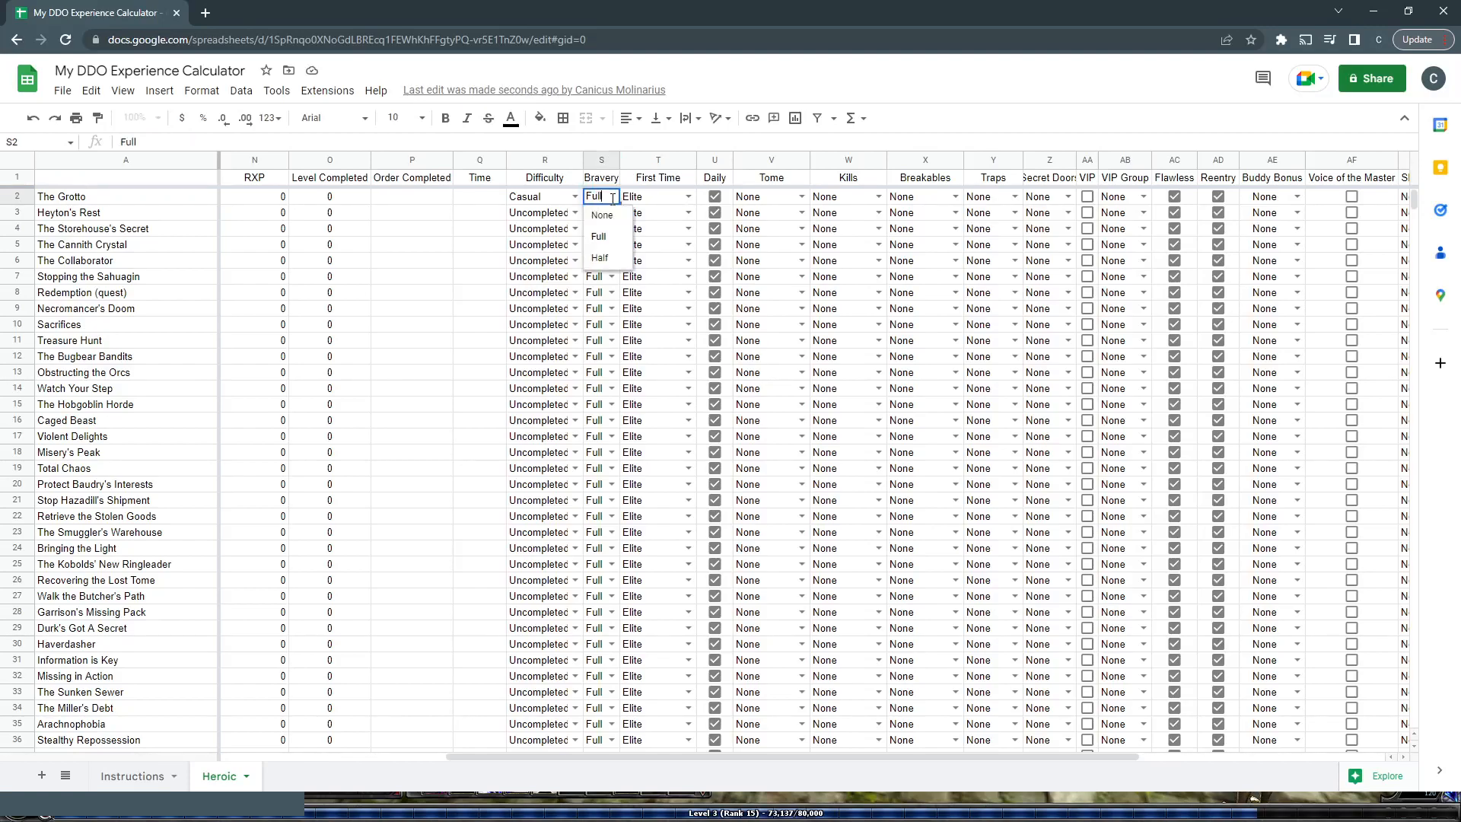
{"action": "left_click", "coordinate": [611, 216]}
{"action": "left_click", "coordinate": [688, 197]}
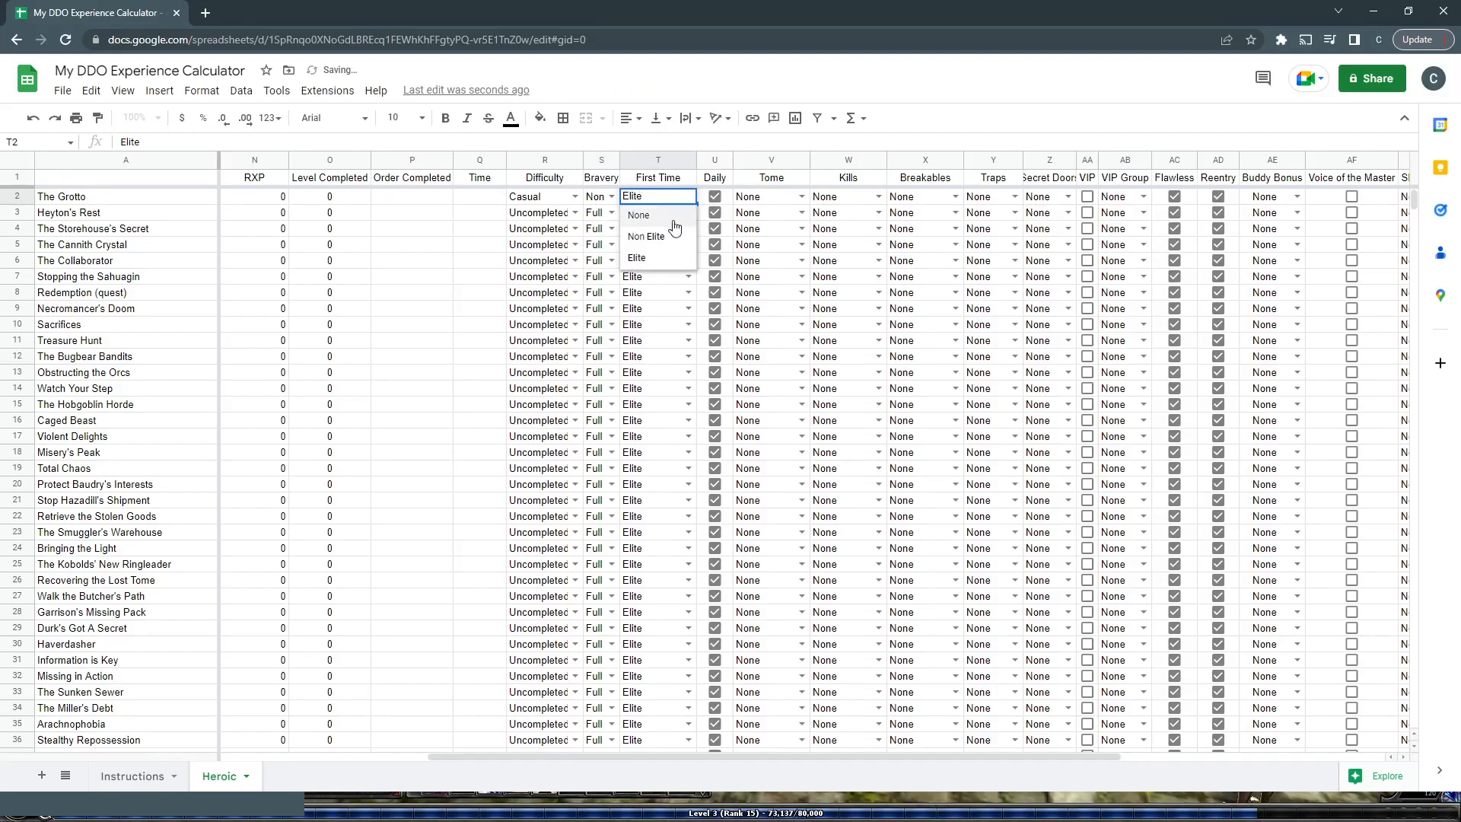
{"action": "left_click", "coordinate": [673, 236]}
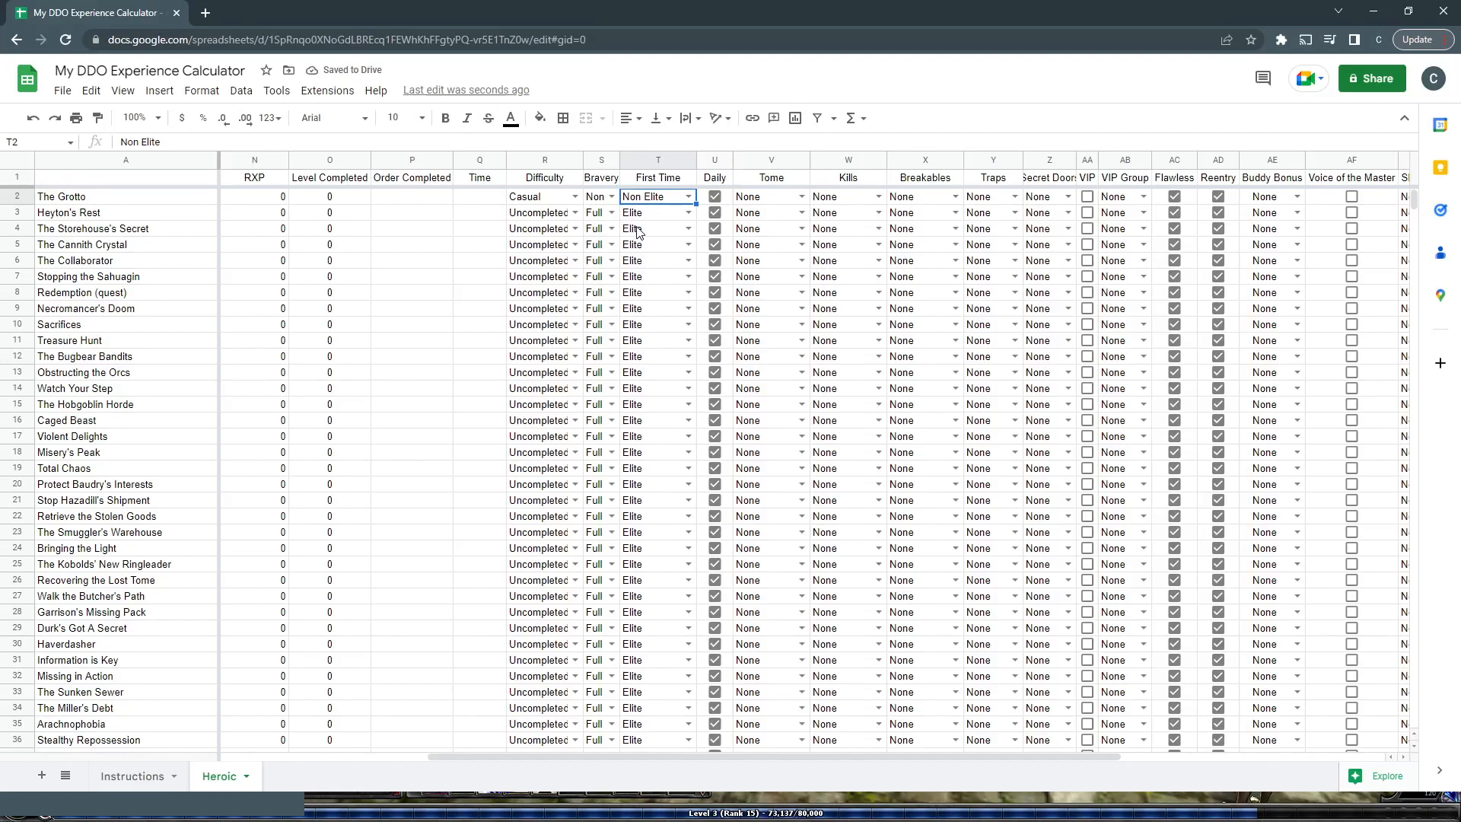
- Return The Grotto's Bravery to Full and its First Time bonus to Elite
{"action": "left_click", "coordinate": [612, 197]}
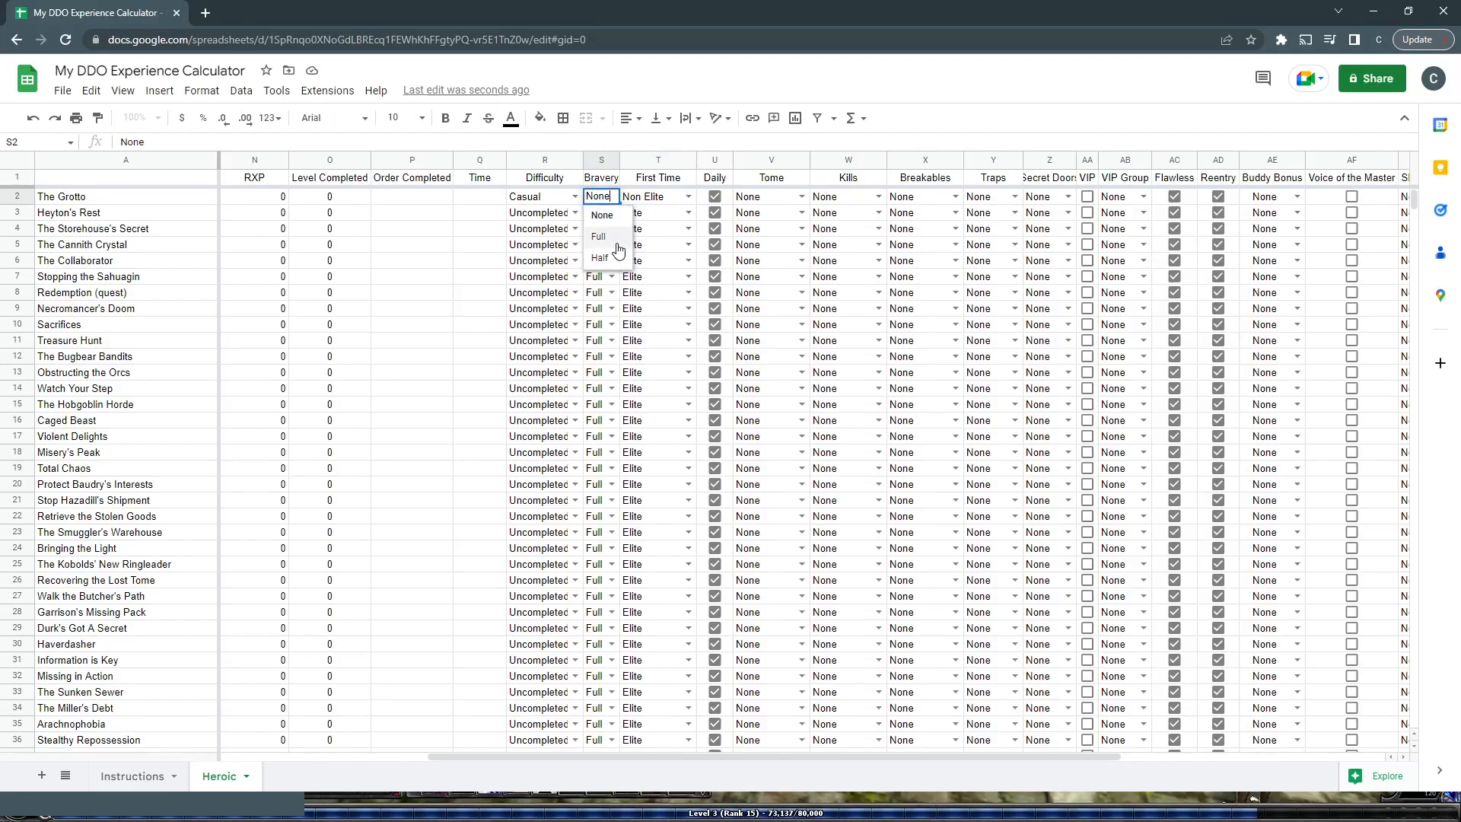
{"action": "left_click", "coordinate": [687, 200]}
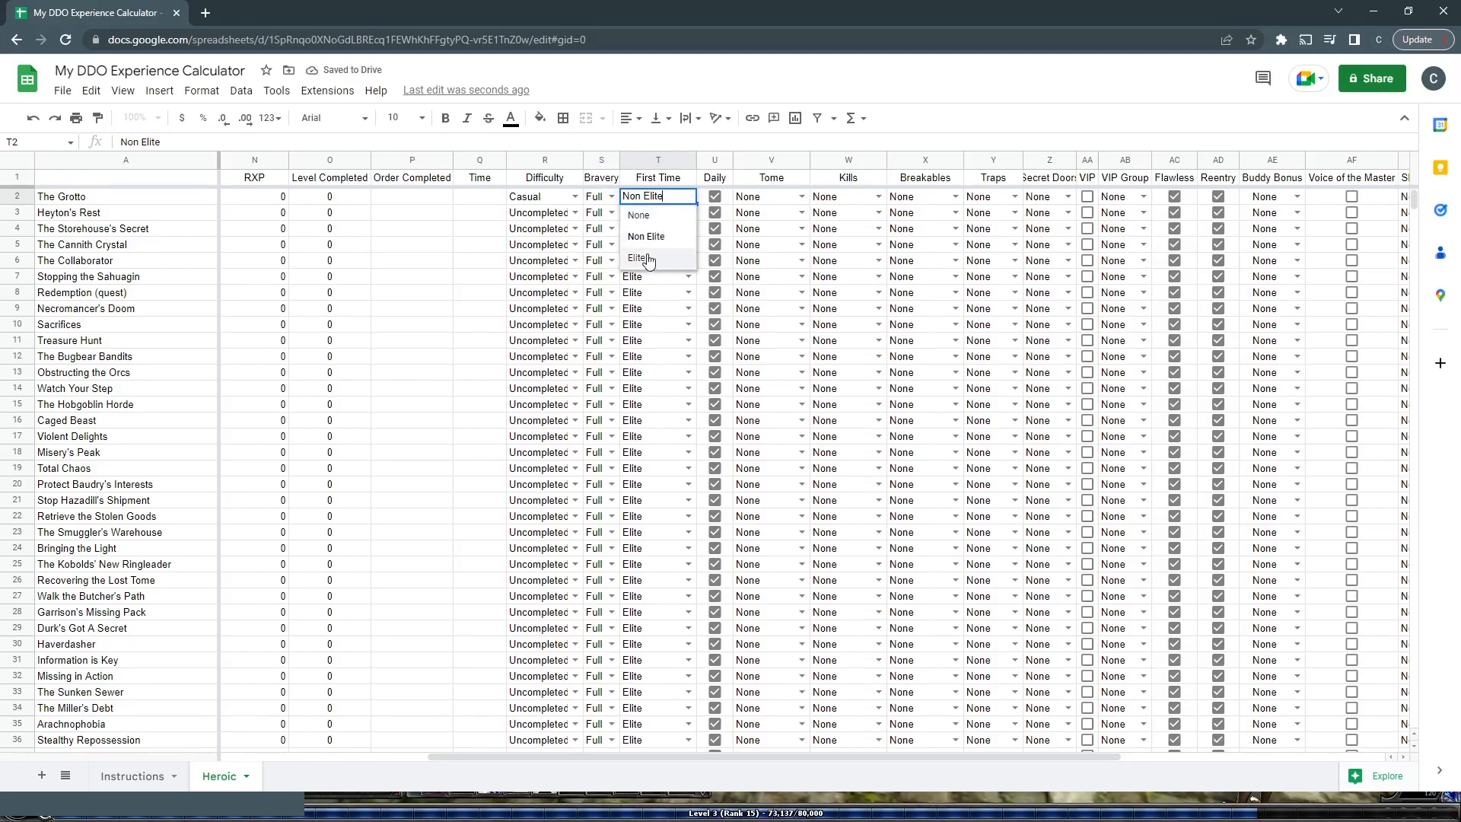
{"action": "left_click", "coordinate": [648, 224]}
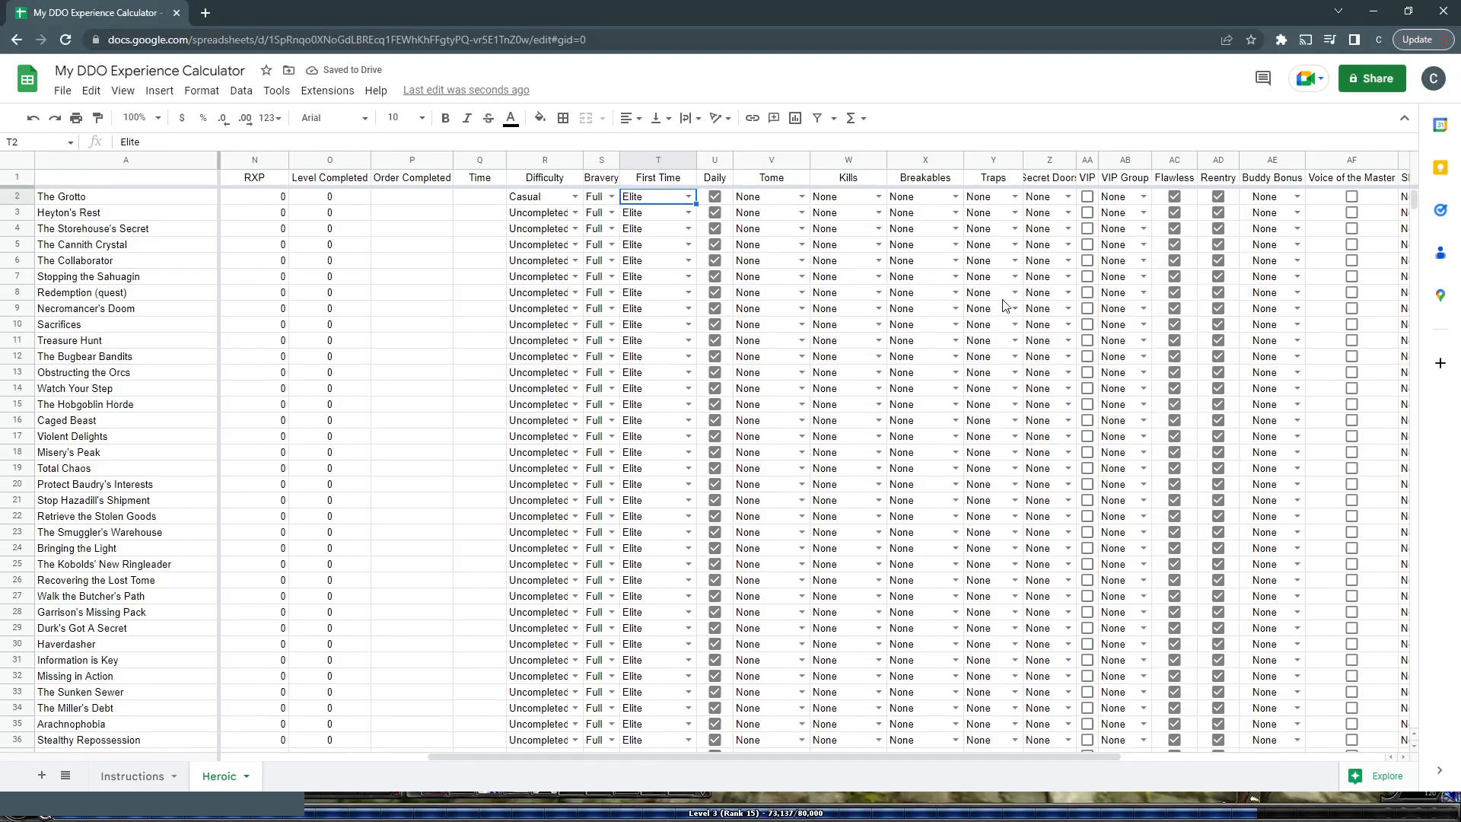
- Look through the Tome, Kills, Breakables, Traps and Secret Doors options available for The Grotto
{"action": "left_click", "coordinate": [802, 198]}
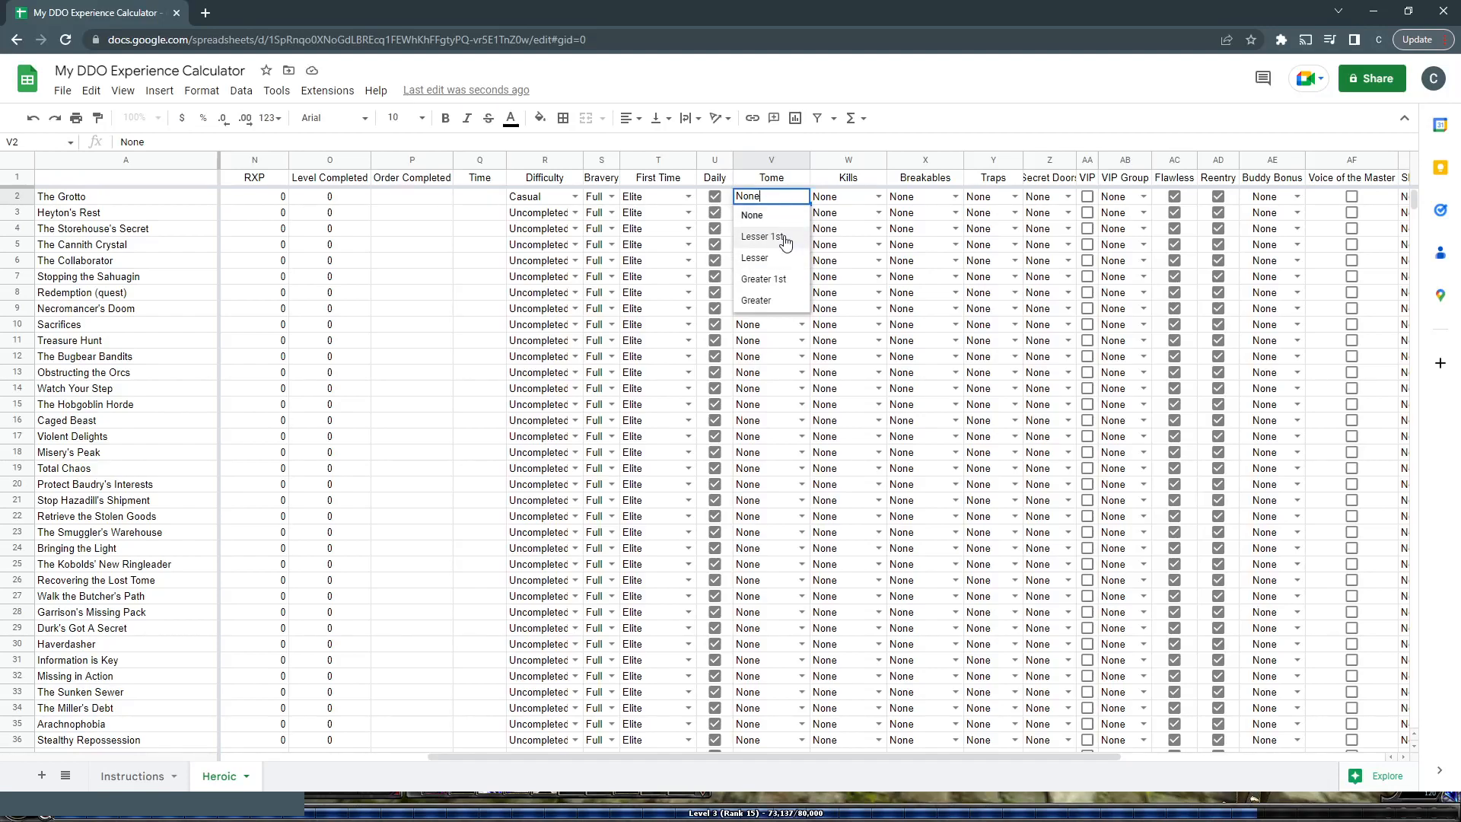
{"action": "left_click", "coordinate": [878, 197]}
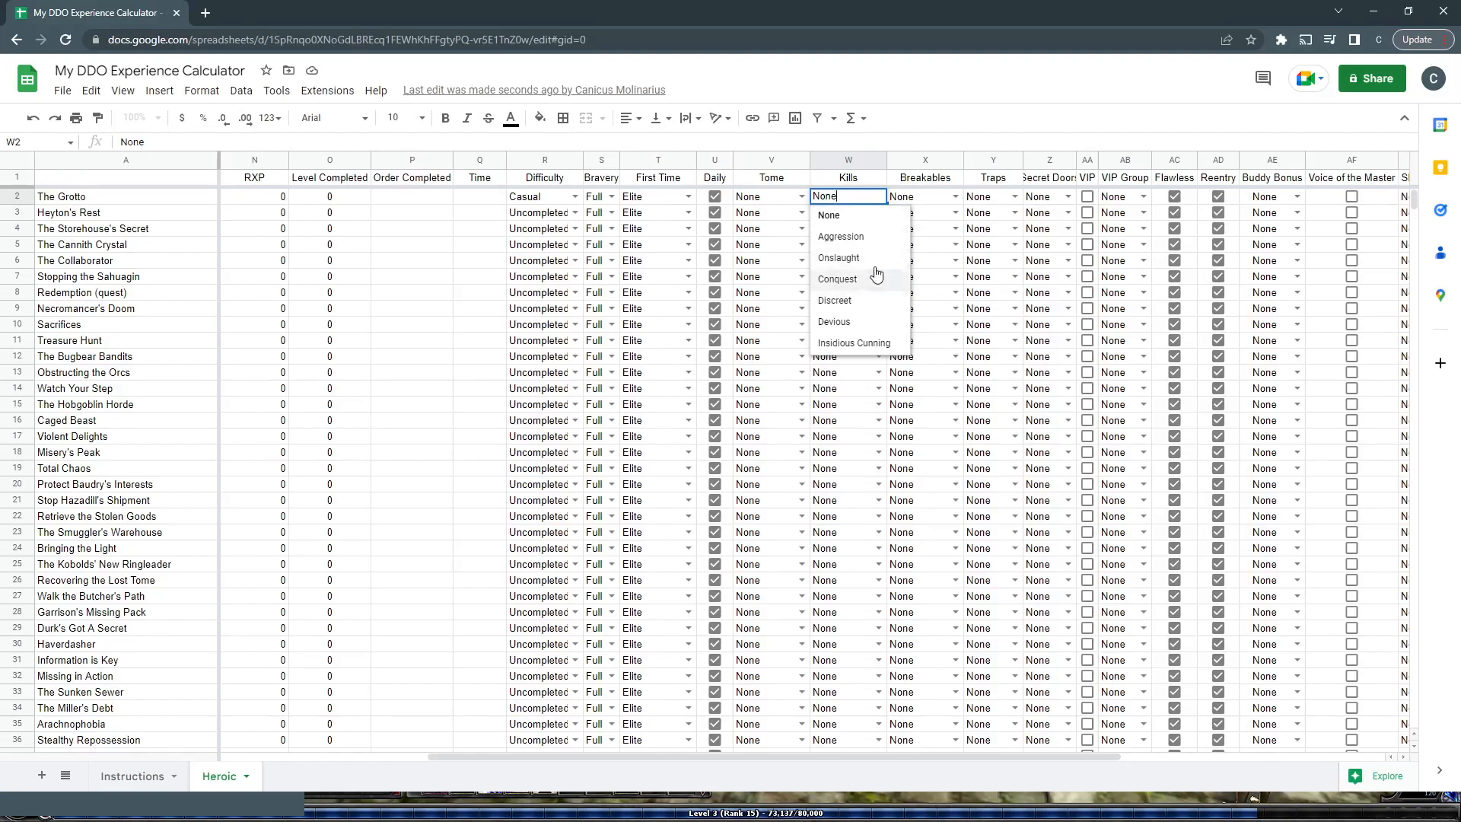
{"action": "left_click", "coordinate": [943, 200]}
{"action": "left_click", "coordinate": [955, 196]}
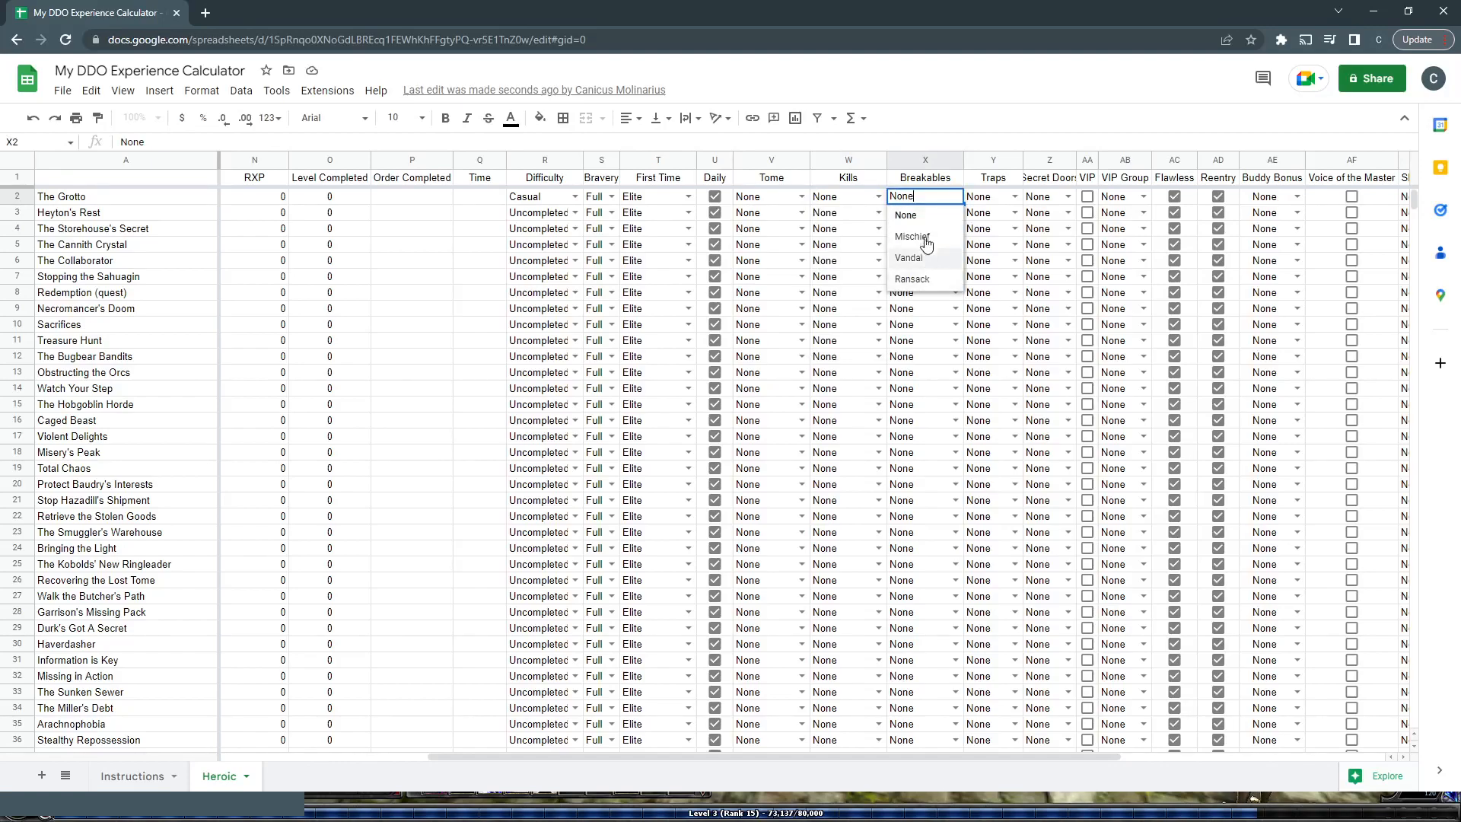
{"action": "left_click", "coordinate": [1016, 198]}
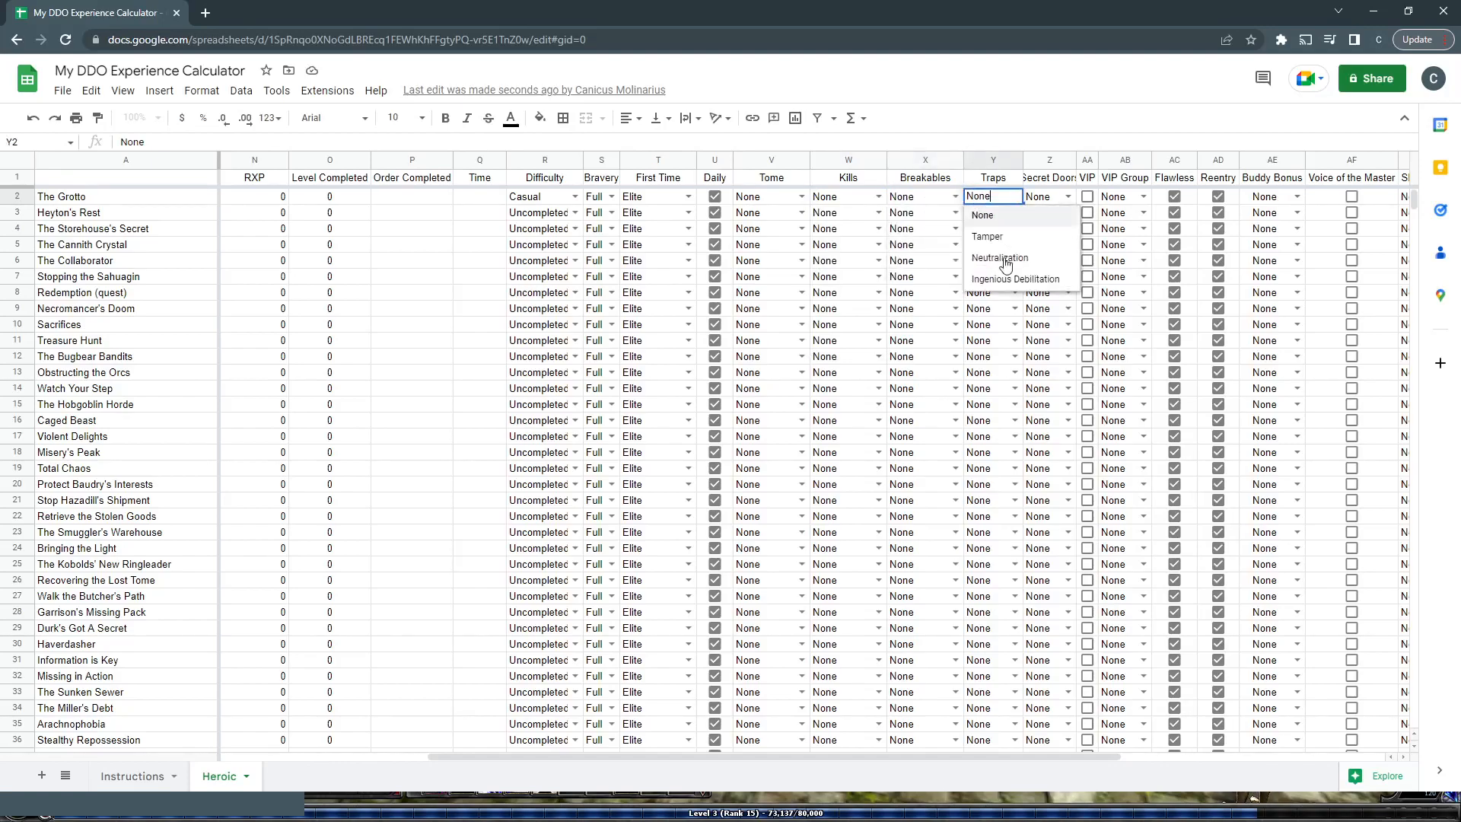
{"action": "left_click", "coordinate": [1068, 198]}
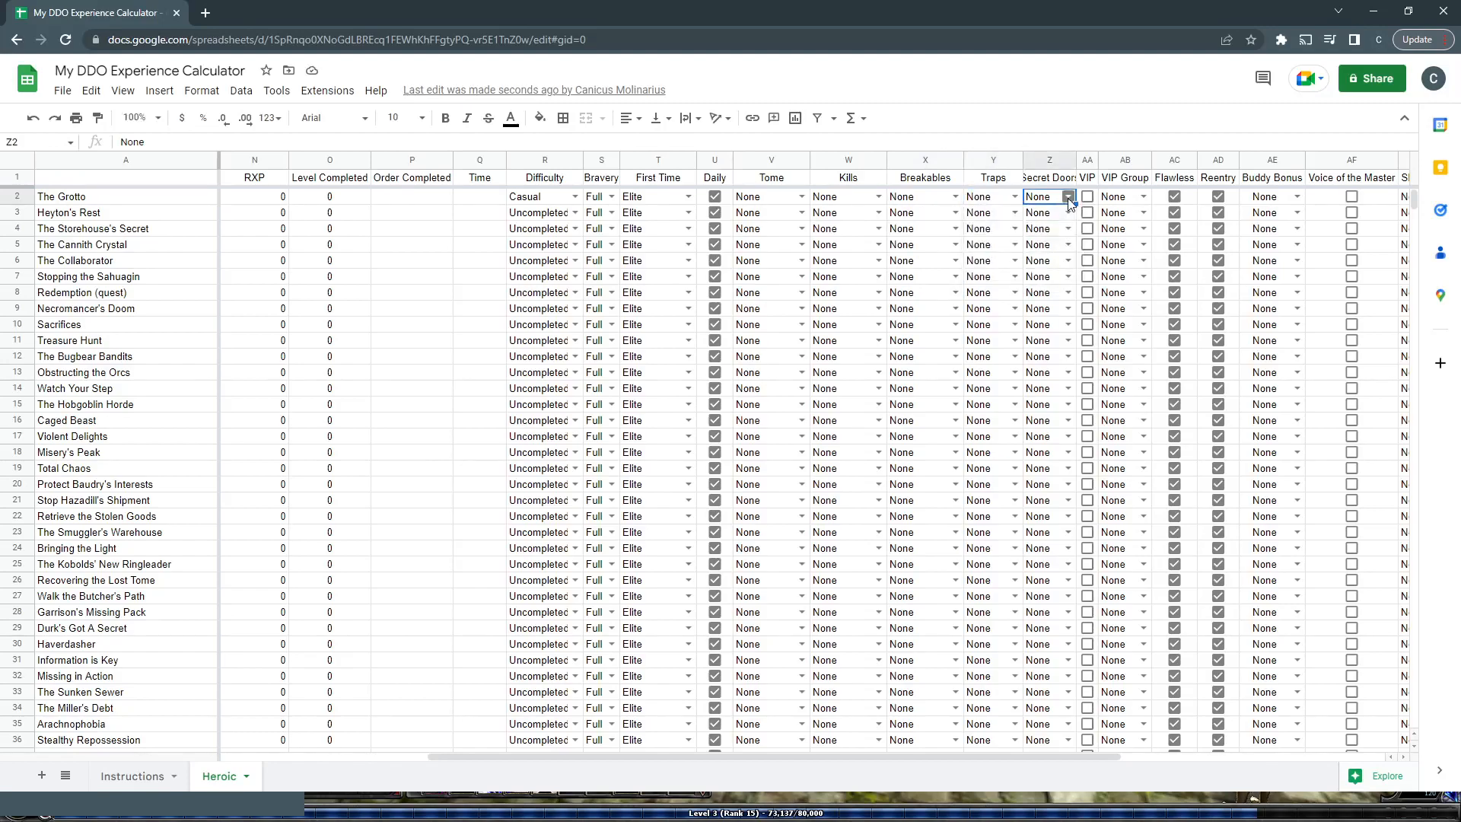
{"action": "left_click", "coordinate": [1067, 202]}
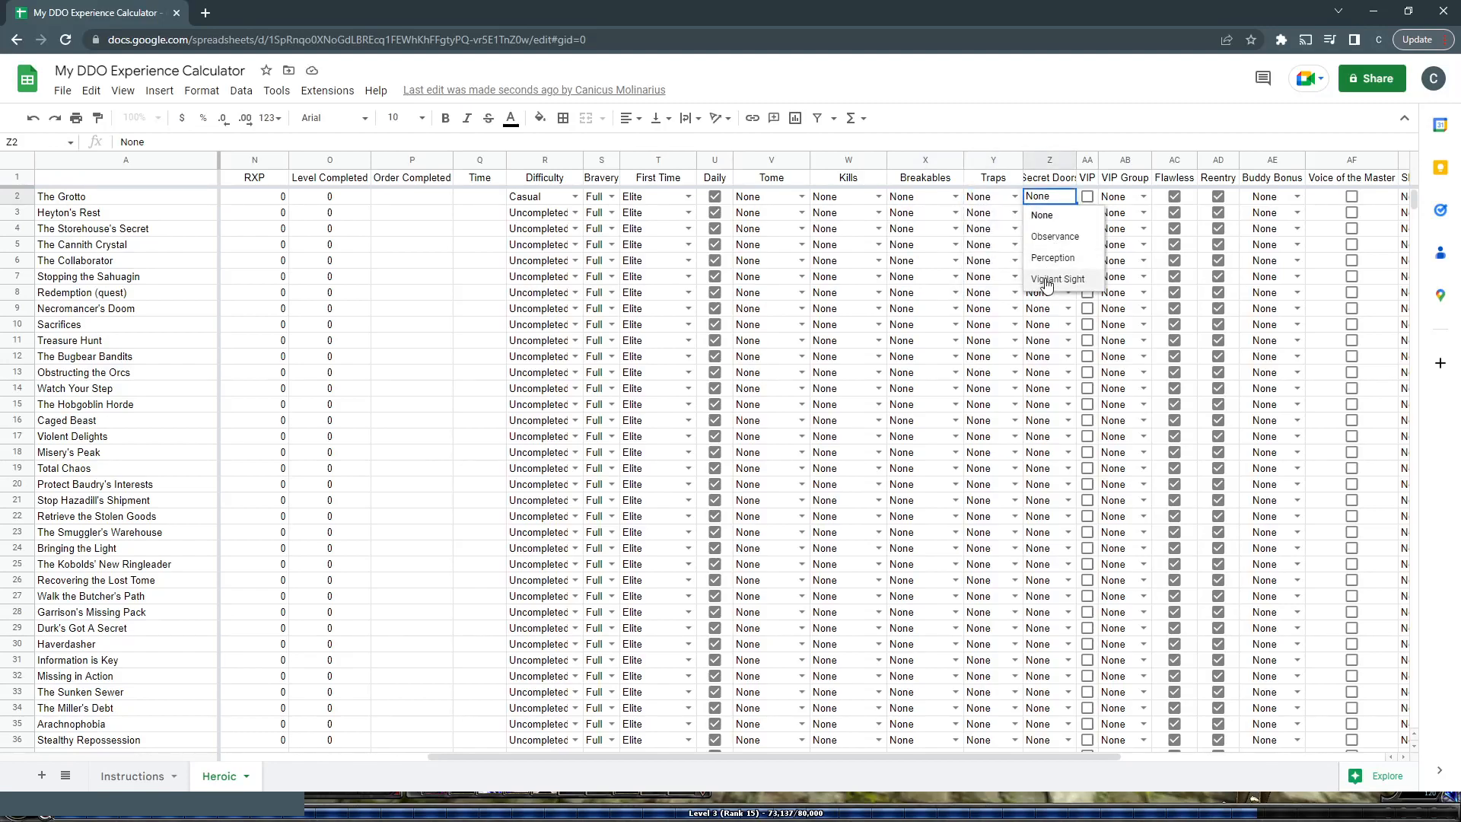
{"action": "left_click", "coordinate": [1016, 340]}
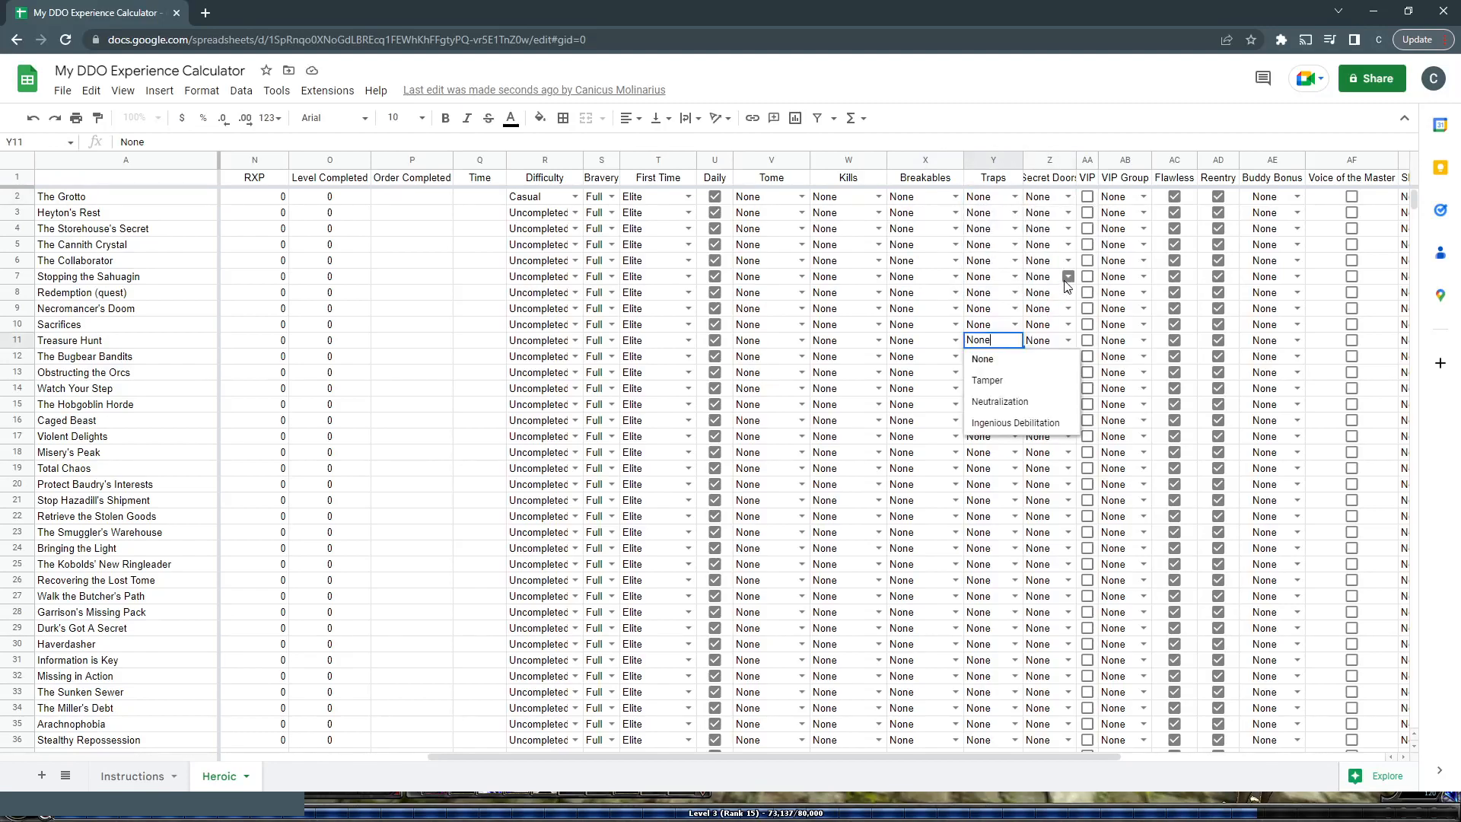
- Turn The Grotto's VIP bonus on and off again, and view its VIP Group options without choosing one
{"action": "left_click", "coordinate": [1088, 197]}
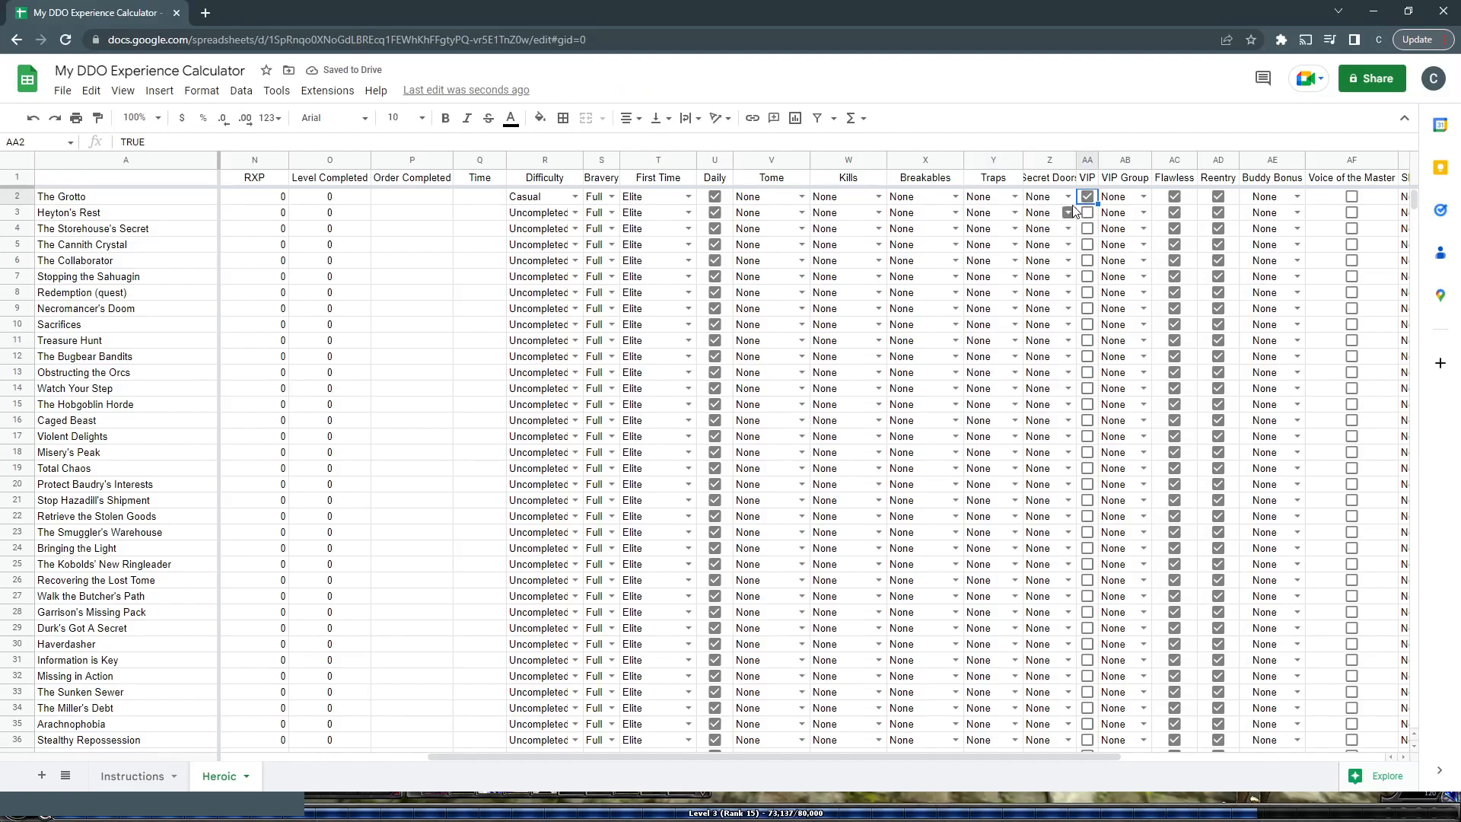
{"action": "left_click", "coordinate": [1087, 197]}
{"action": "left_click", "coordinate": [1143, 199]}
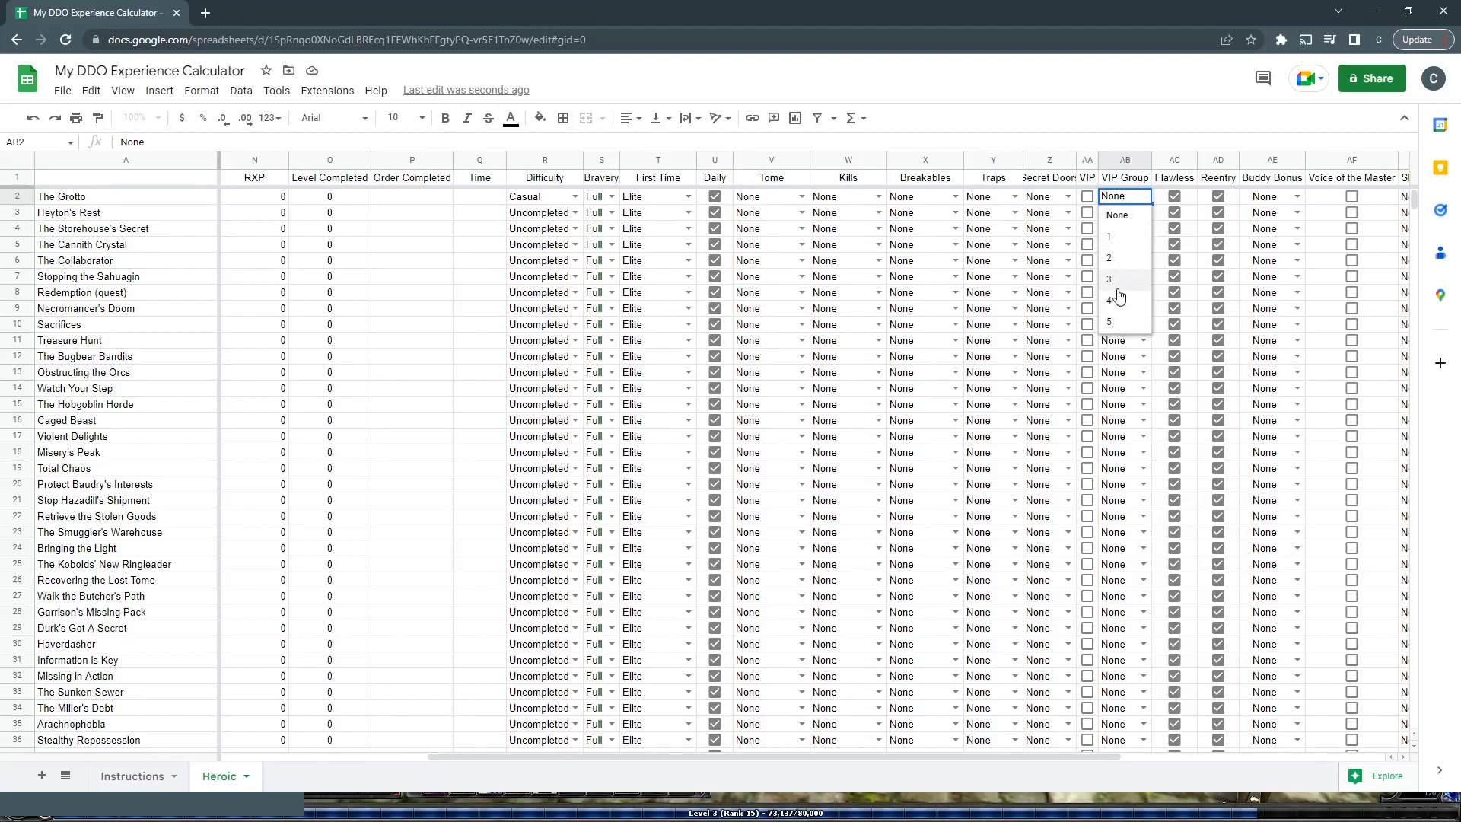
{"action": "left_click", "coordinate": [987, 231]}
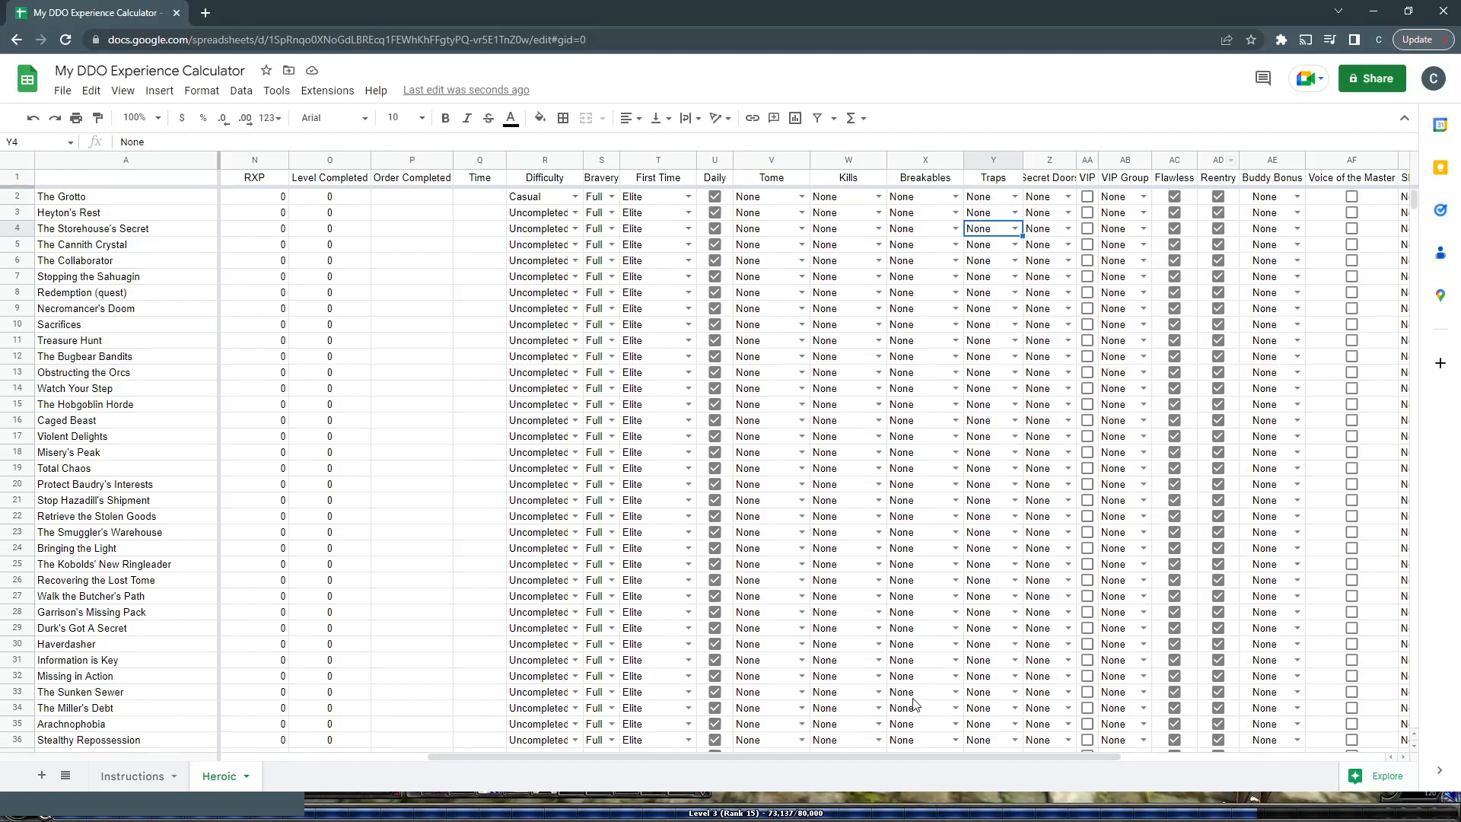
- Look through the Buddy Bonus, Ship Buff, Potion and Bonus Days options available for The Grotto without choosing any
{"action": "left_click_drag", "start_coordinate": [934, 755], "coordinate": [1096, 758]}
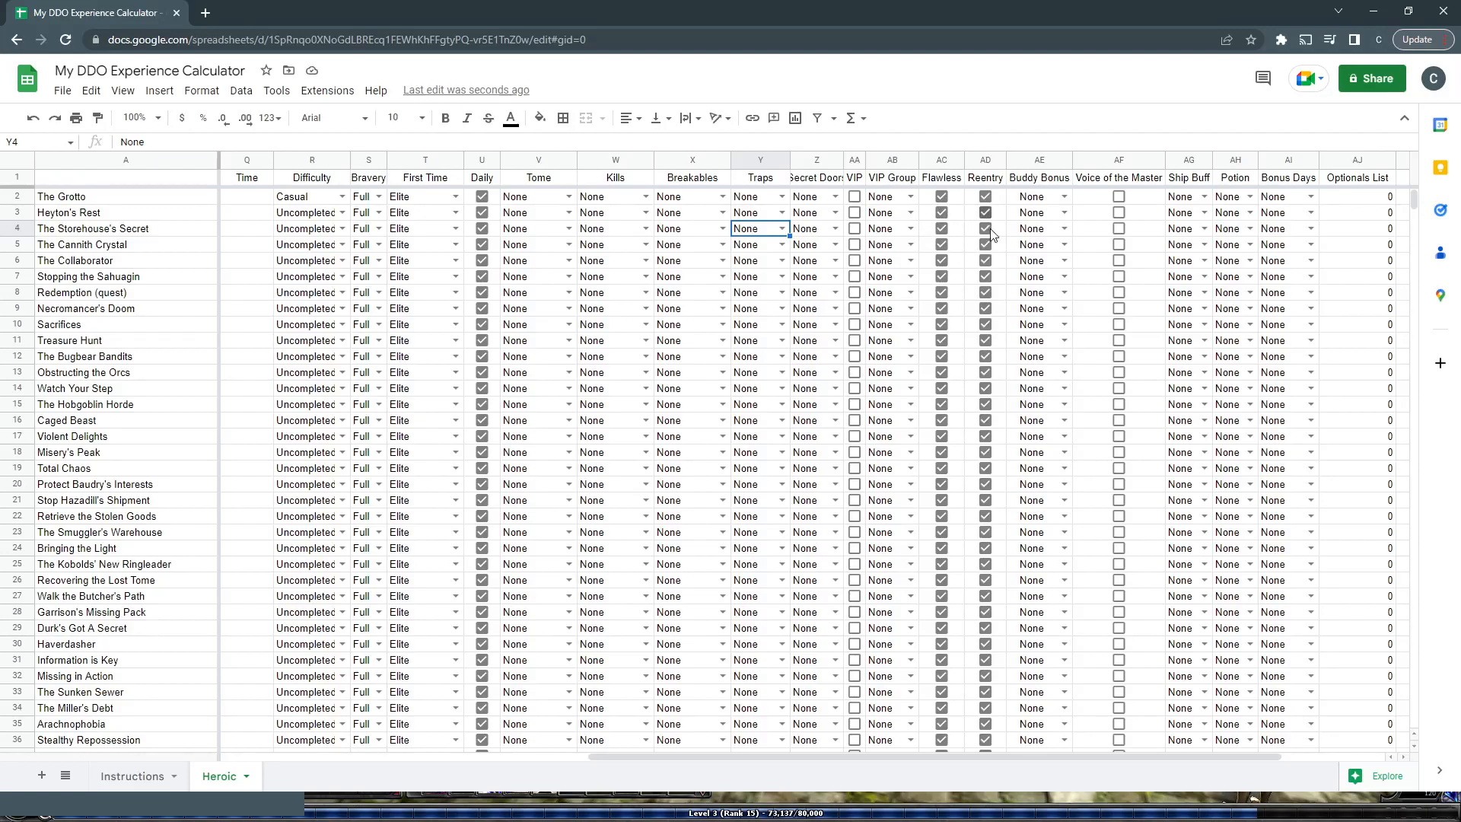
{"action": "left_click", "coordinate": [1063, 197]}
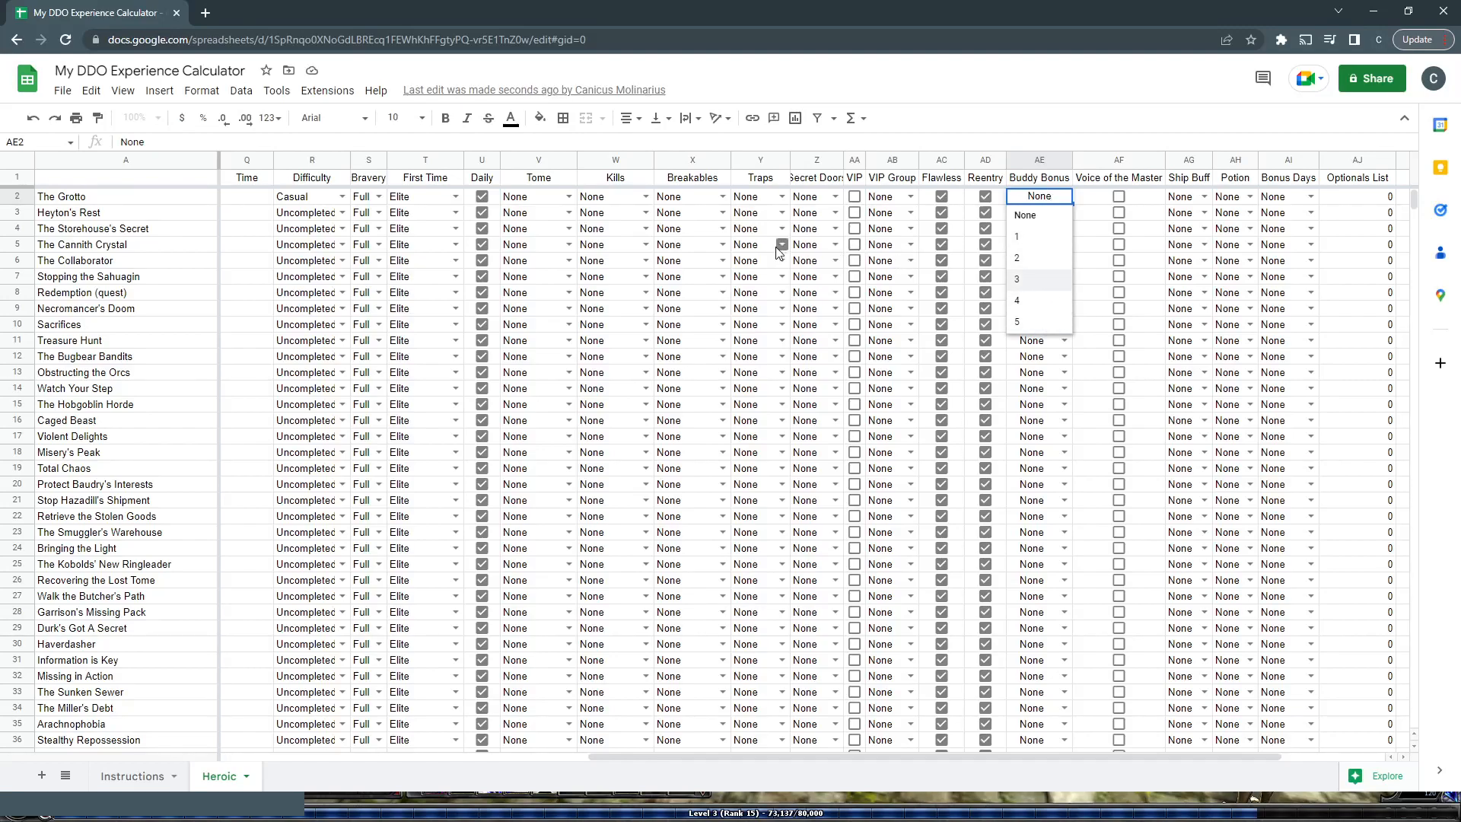
{"action": "left_click", "coordinate": [758, 232]}
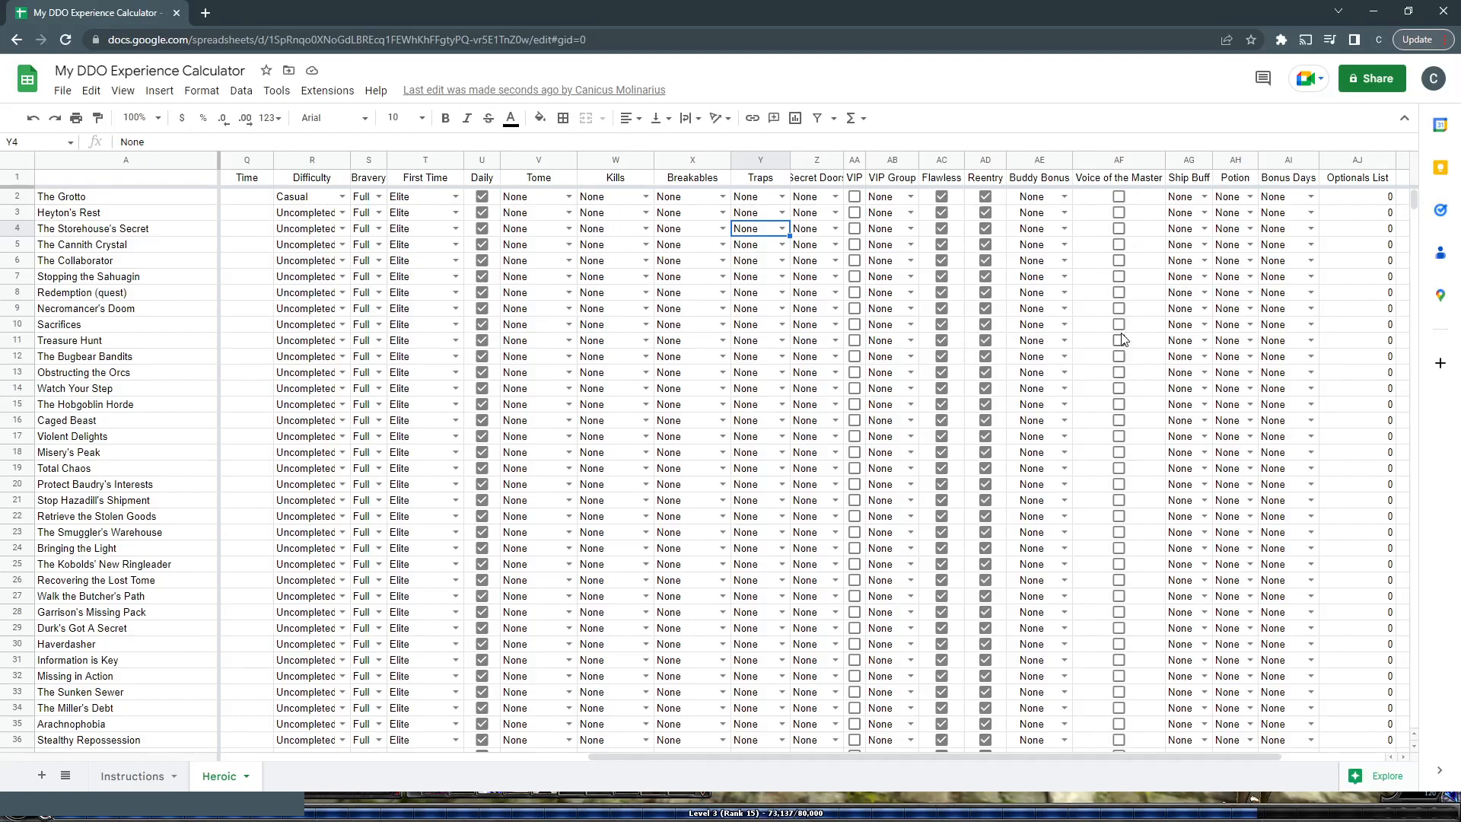
{"action": "left_click", "coordinate": [1204, 197]}
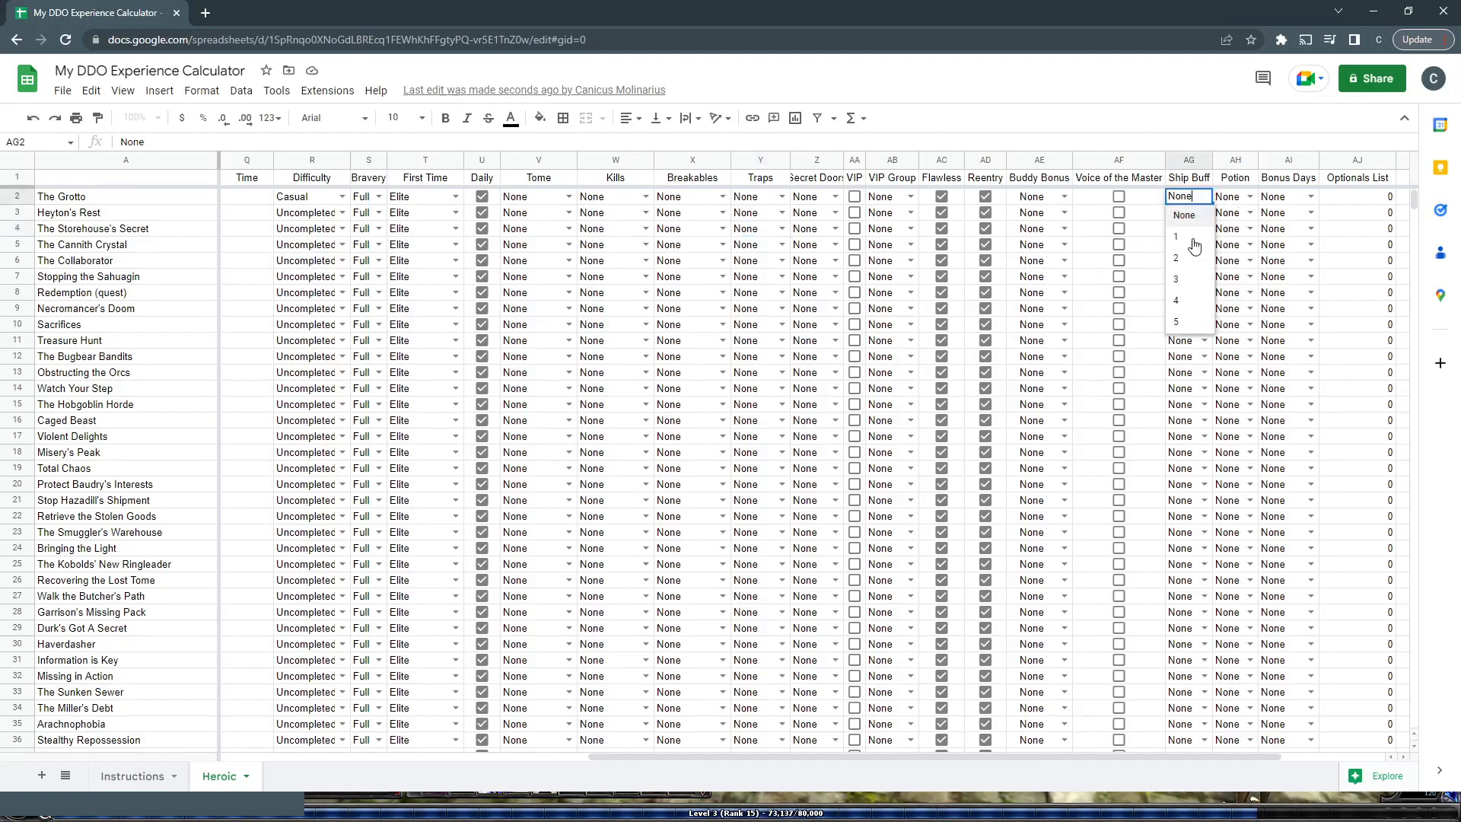
{"action": "left_click", "coordinate": [780, 261]}
{"action": "left_click", "coordinate": [1250, 198]}
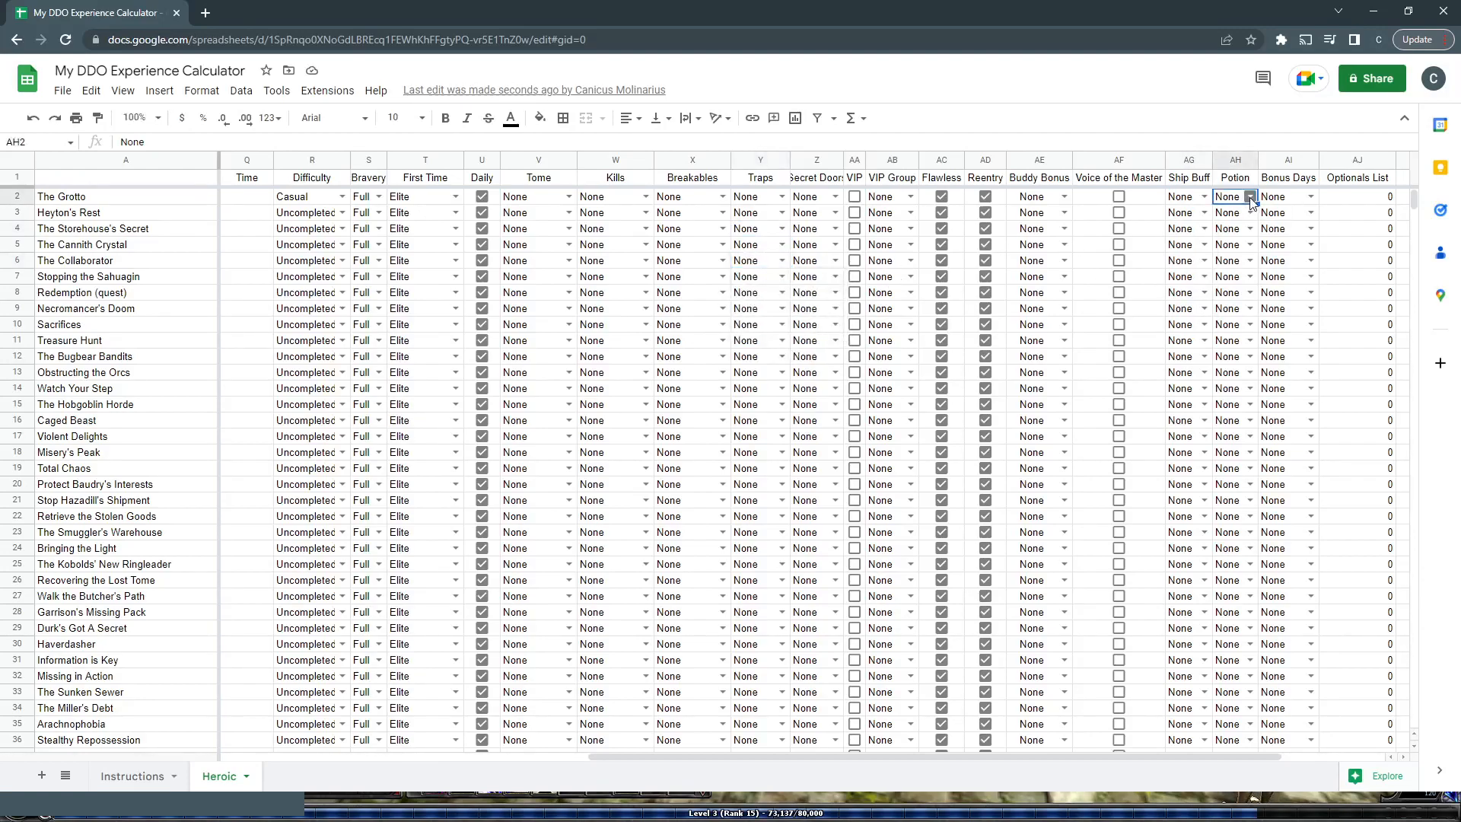
{"action": "left_click", "coordinate": [1250, 198]}
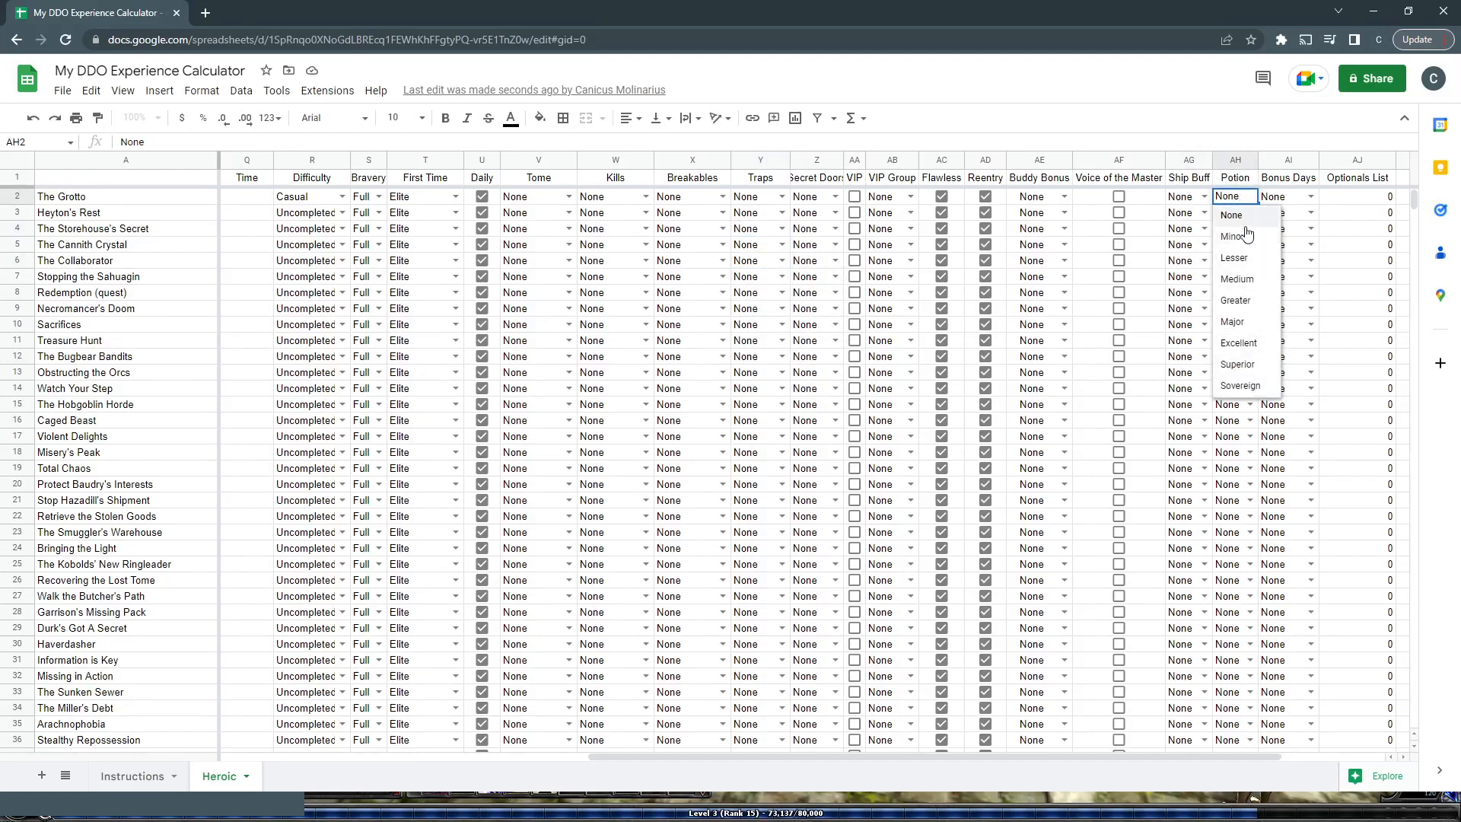
{"action": "left_click", "coordinate": [782, 244]}
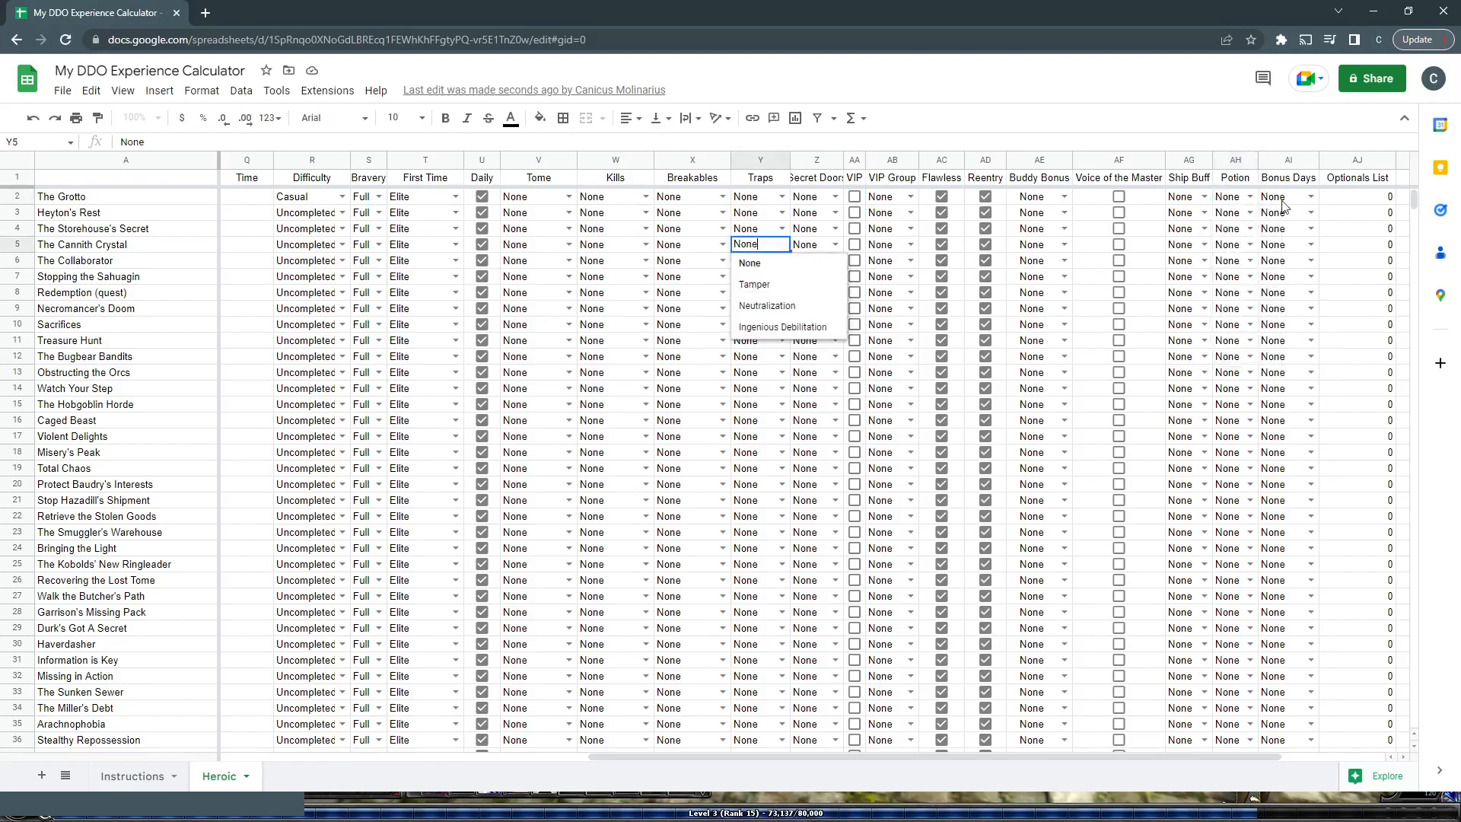
{"action": "left_click", "coordinate": [1311, 197]}
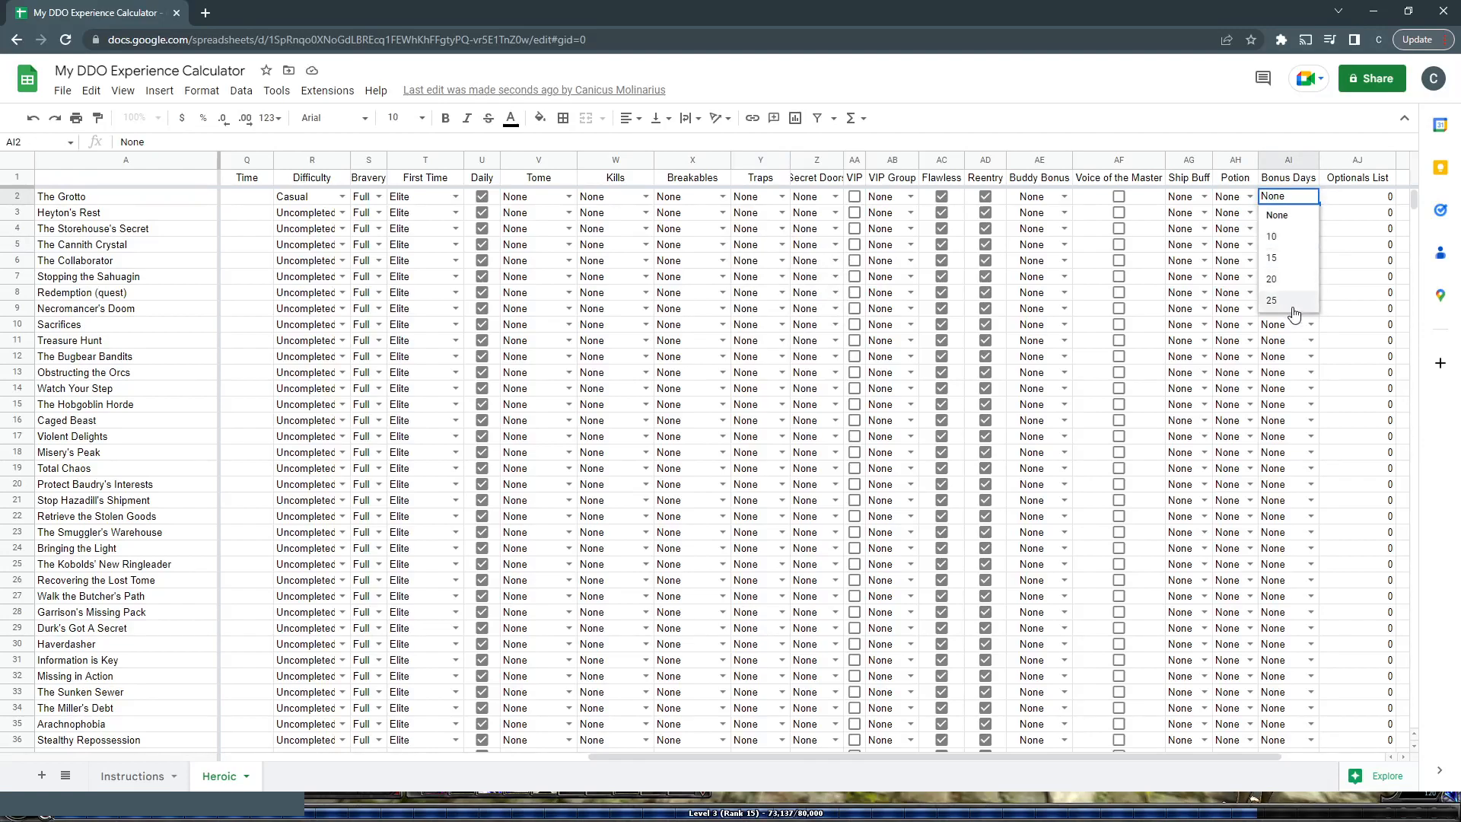
{"action": "left_click", "coordinate": [1348, 219]}
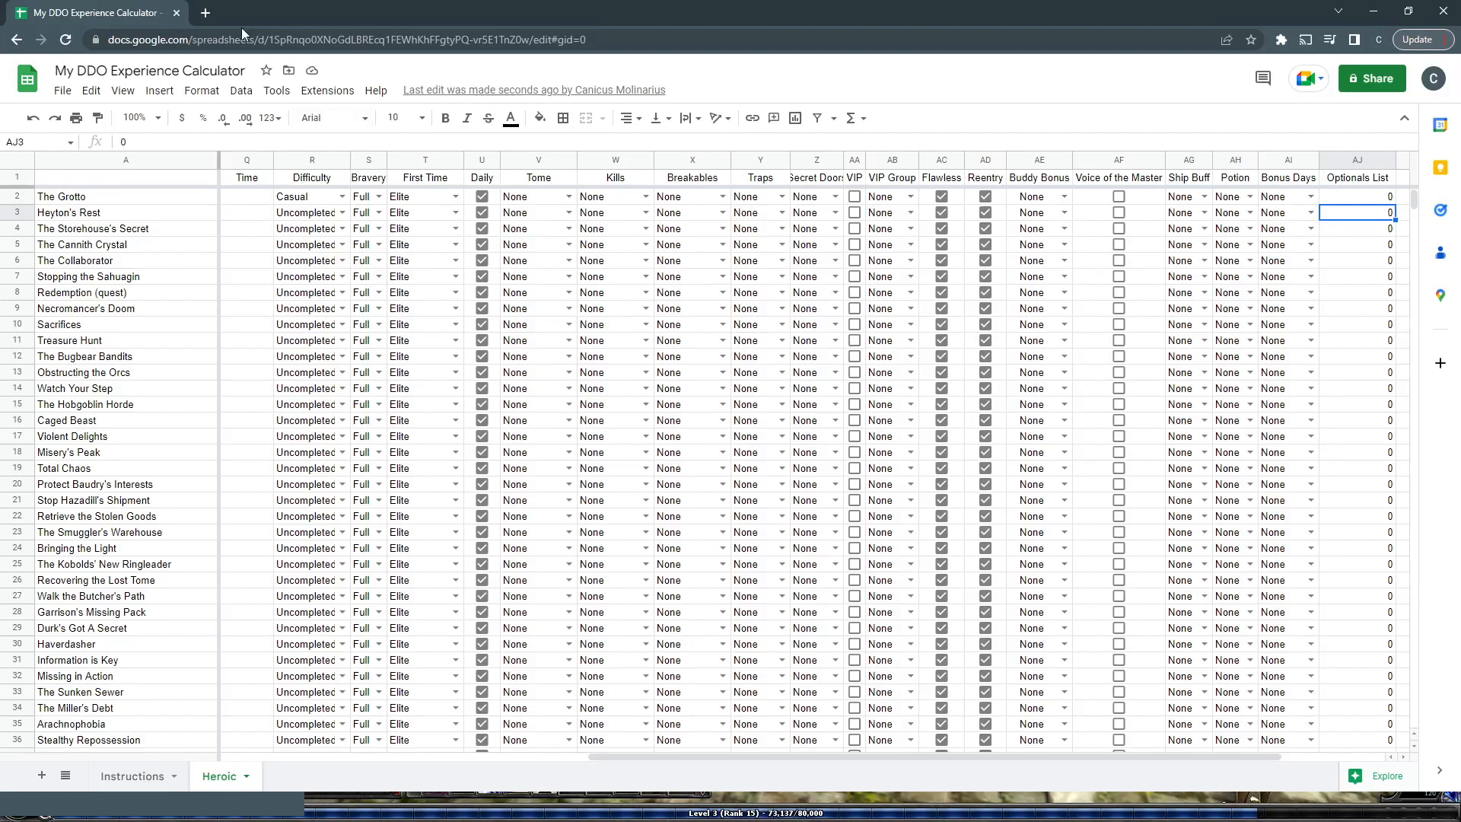
- Open the DDO wiki at ddowiki.com in a new browser tab
{"action": "left_click", "coordinate": [206, 13]}
{"action": "type", "text": "do"}
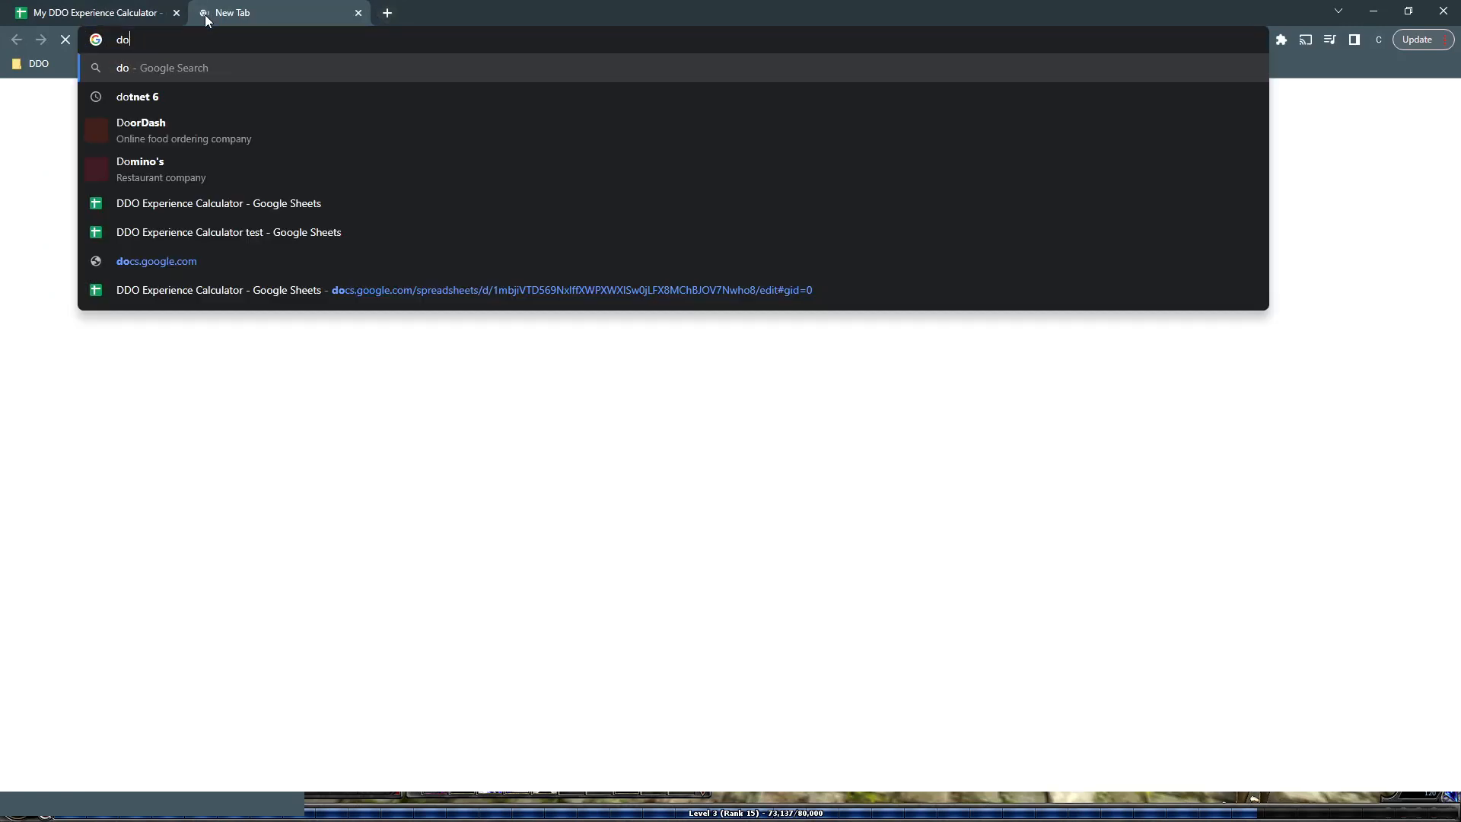
{"action": "key", "text": "BackSpace"}
{"action": "key", "text": "BackSpace"}
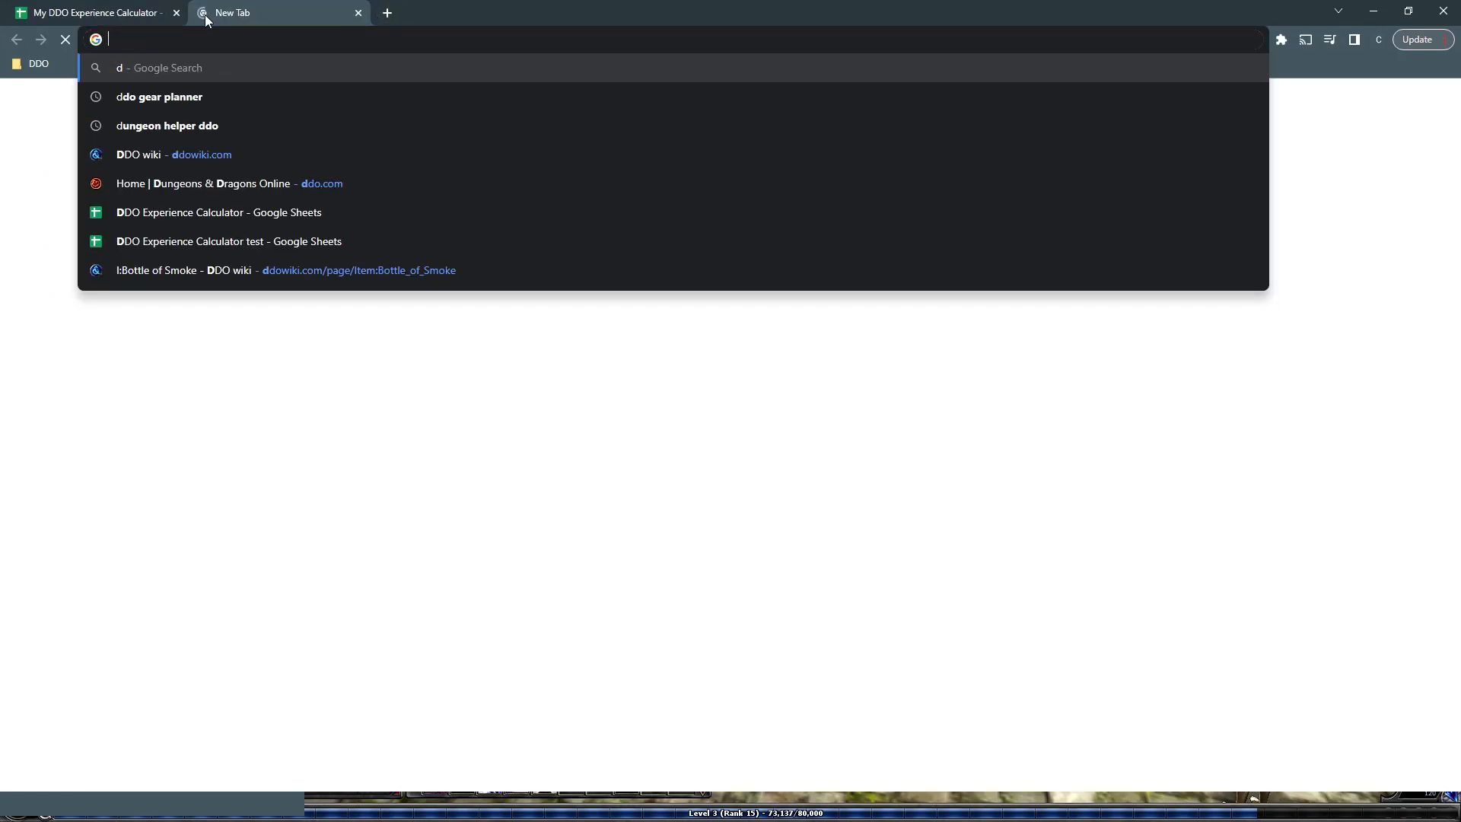
{"action": "type", "text": "ddowiki.com"}
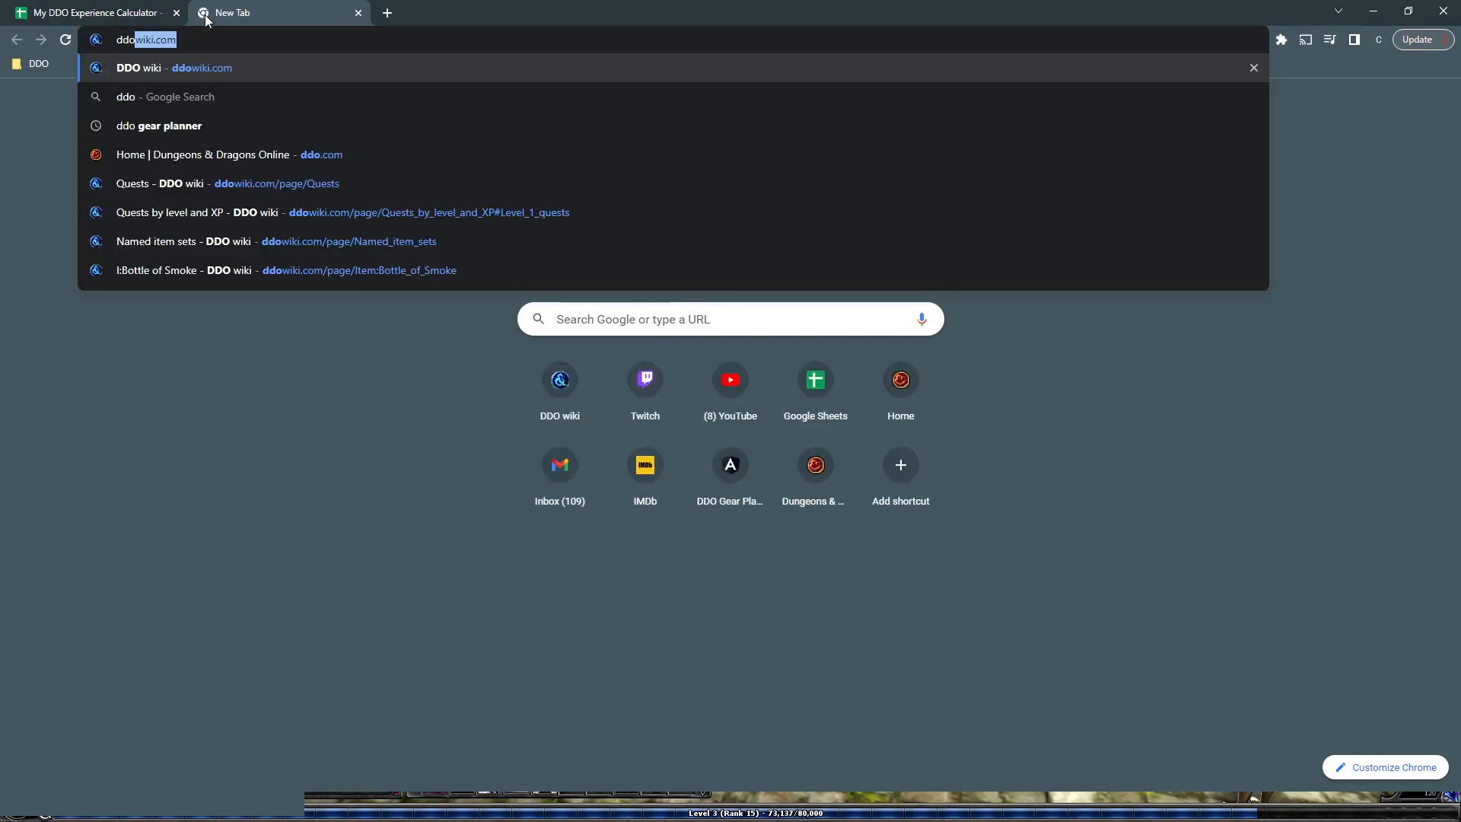
{"action": "key", "text": "Return"}
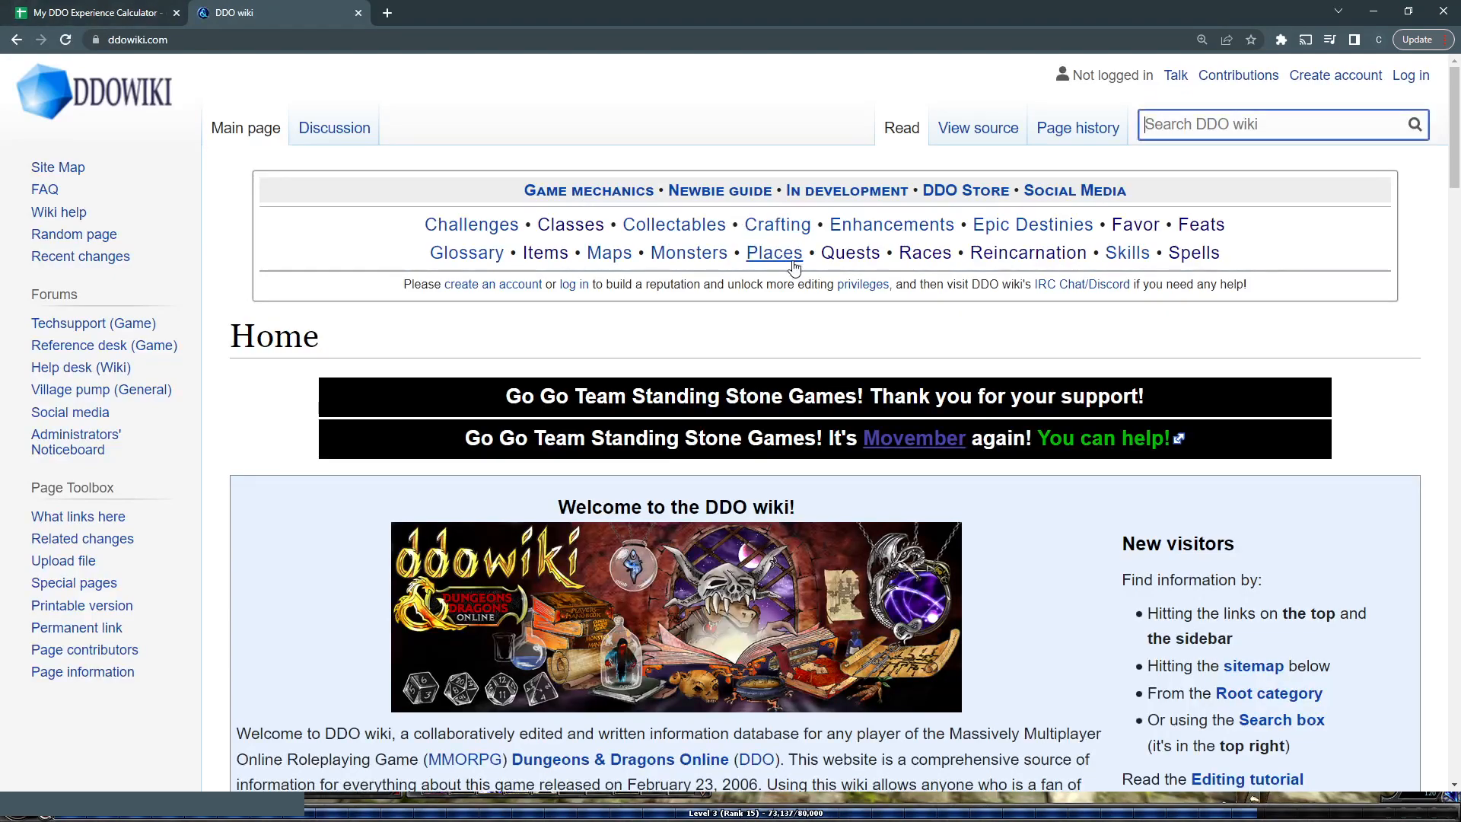
- Go to the wiki's Quests page and bring up the listing of Level 2 quests
{"action": "left_click", "coordinate": [839, 259]}
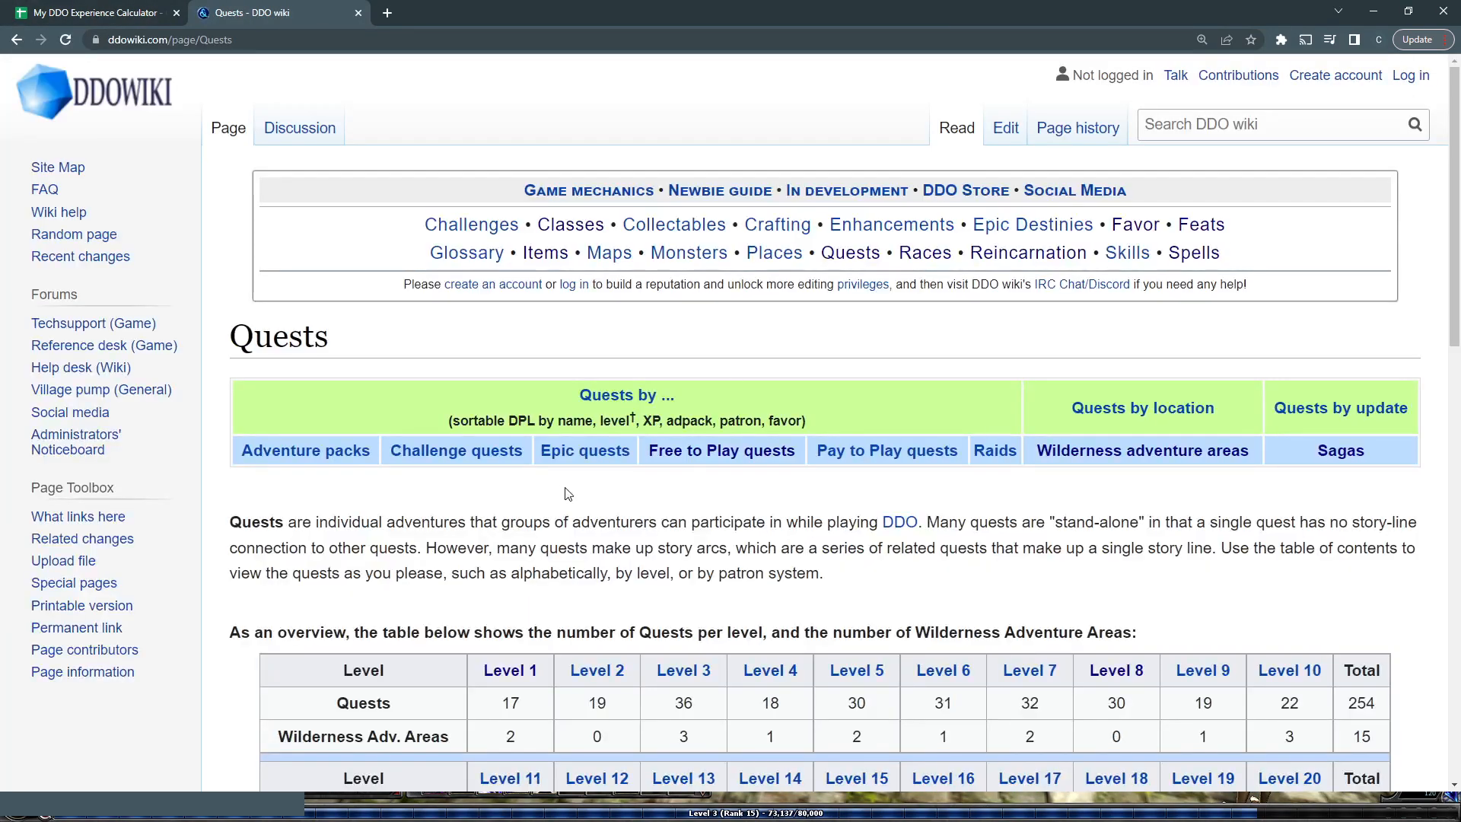
{"action": "scroll", "coordinate": [555, 571], "scroll_direction": "down", "scroll_amount": 1}
{"action": "scroll", "coordinate": [554, 572], "scroll_direction": "down", "scroll_amount": 3}
{"action": "left_click", "coordinate": [597, 444]}
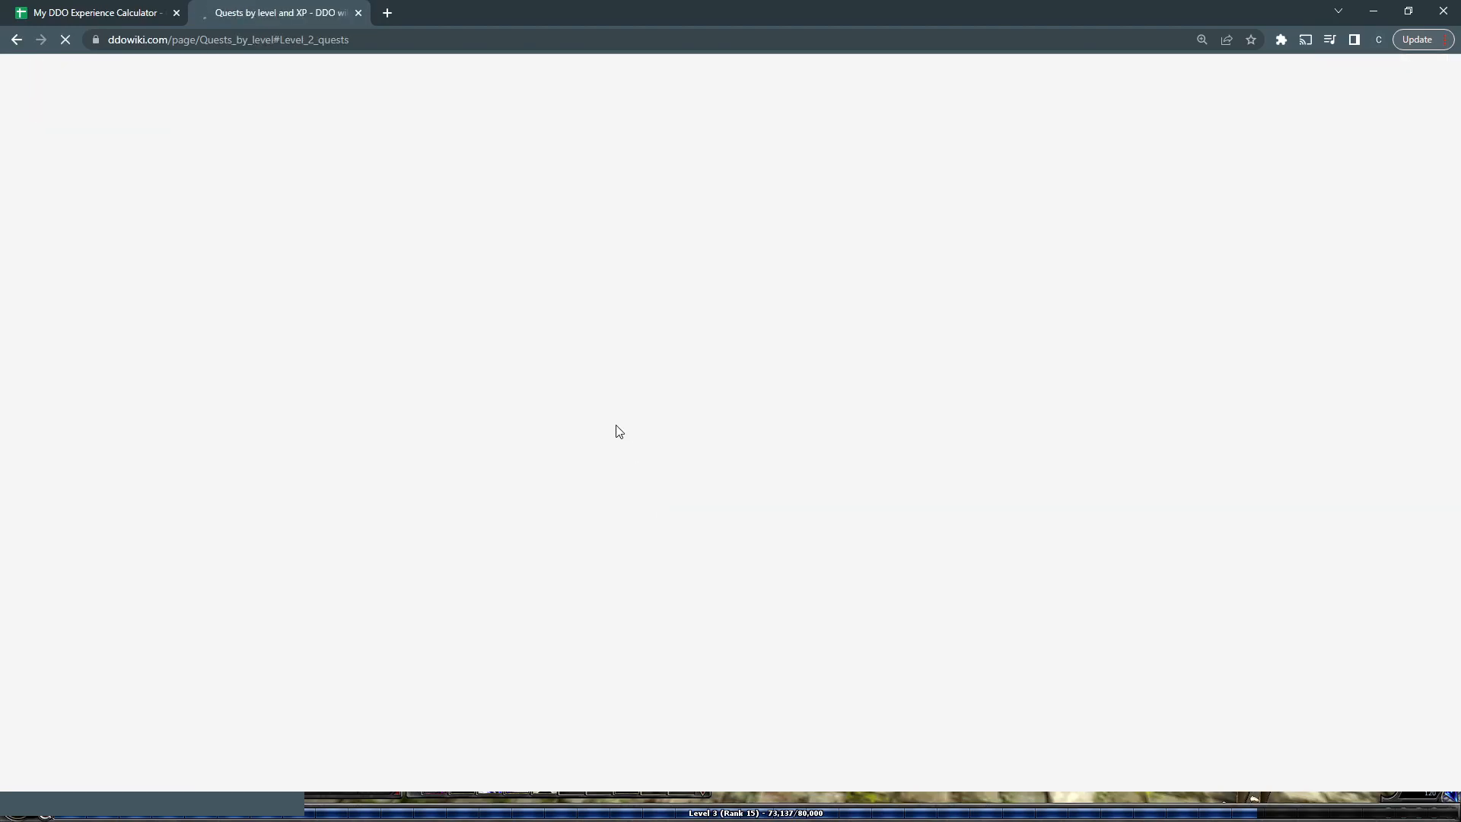
- Find The Kobolds' New Ringleader in the heroic quest table and examine the optional objectives and bonus percentages on its page
{"action": "scroll", "coordinate": [618, 431], "scroll_direction": "down", "scroll_amount": 5}
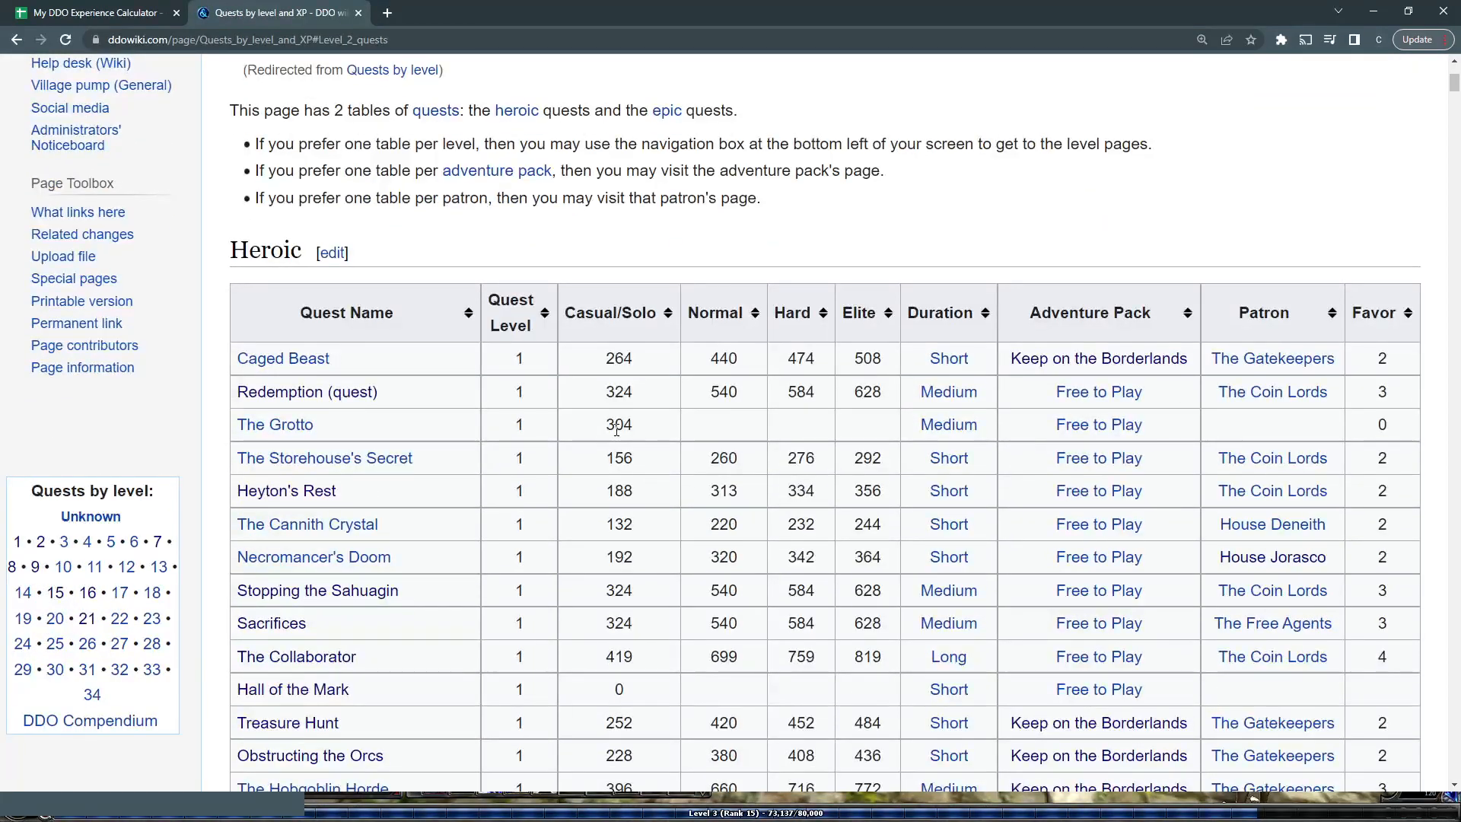
{"action": "scroll", "coordinate": [616, 431], "scroll_direction": "down", "scroll_amount": 10}
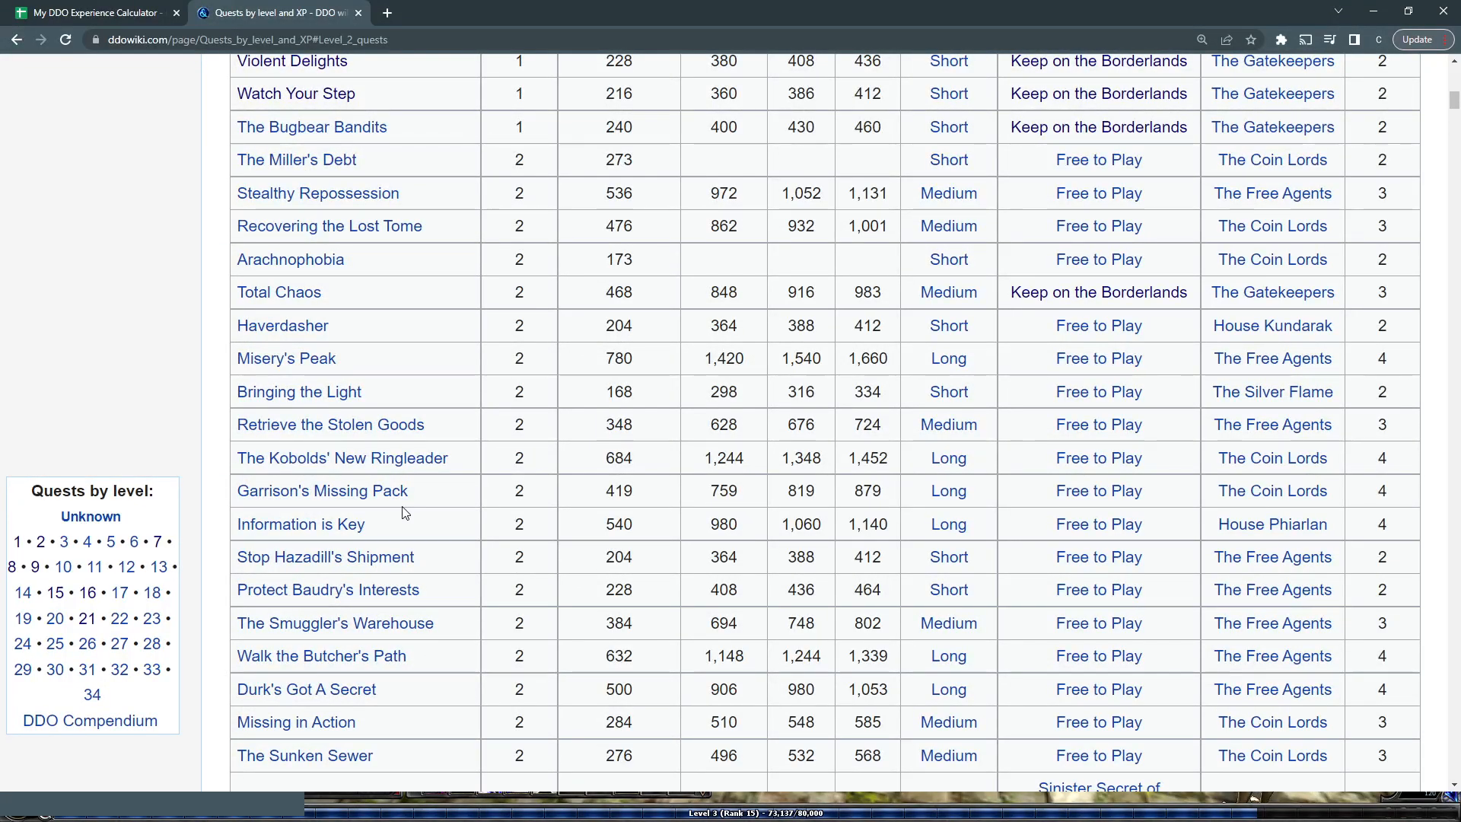
{"action": "left_click", "coordinate": [402, 460]}
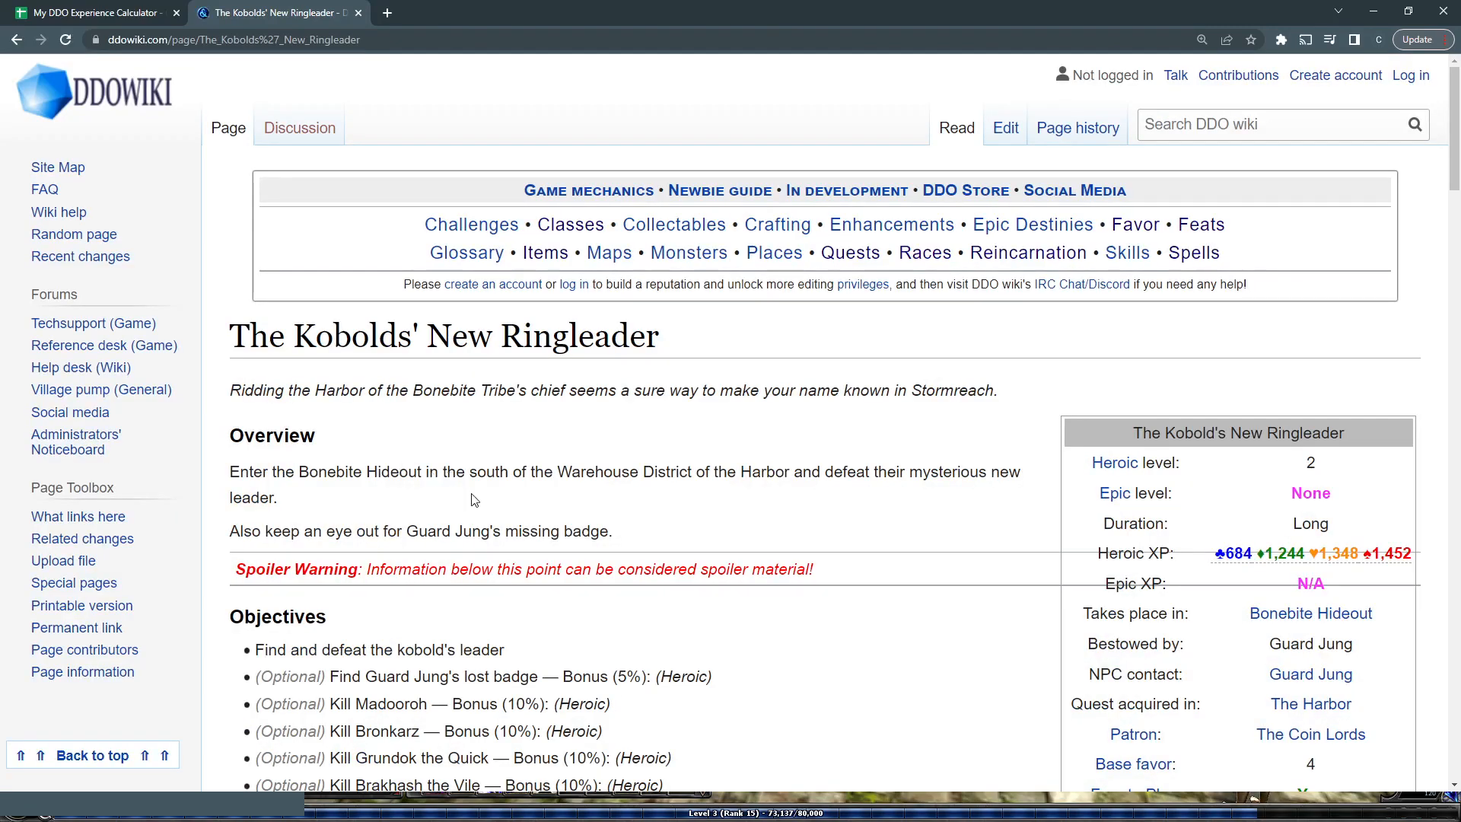
{"action": "scroll", "coordinate": [474, 500], "scroll_direction": "down", "scroll_amount": 4}
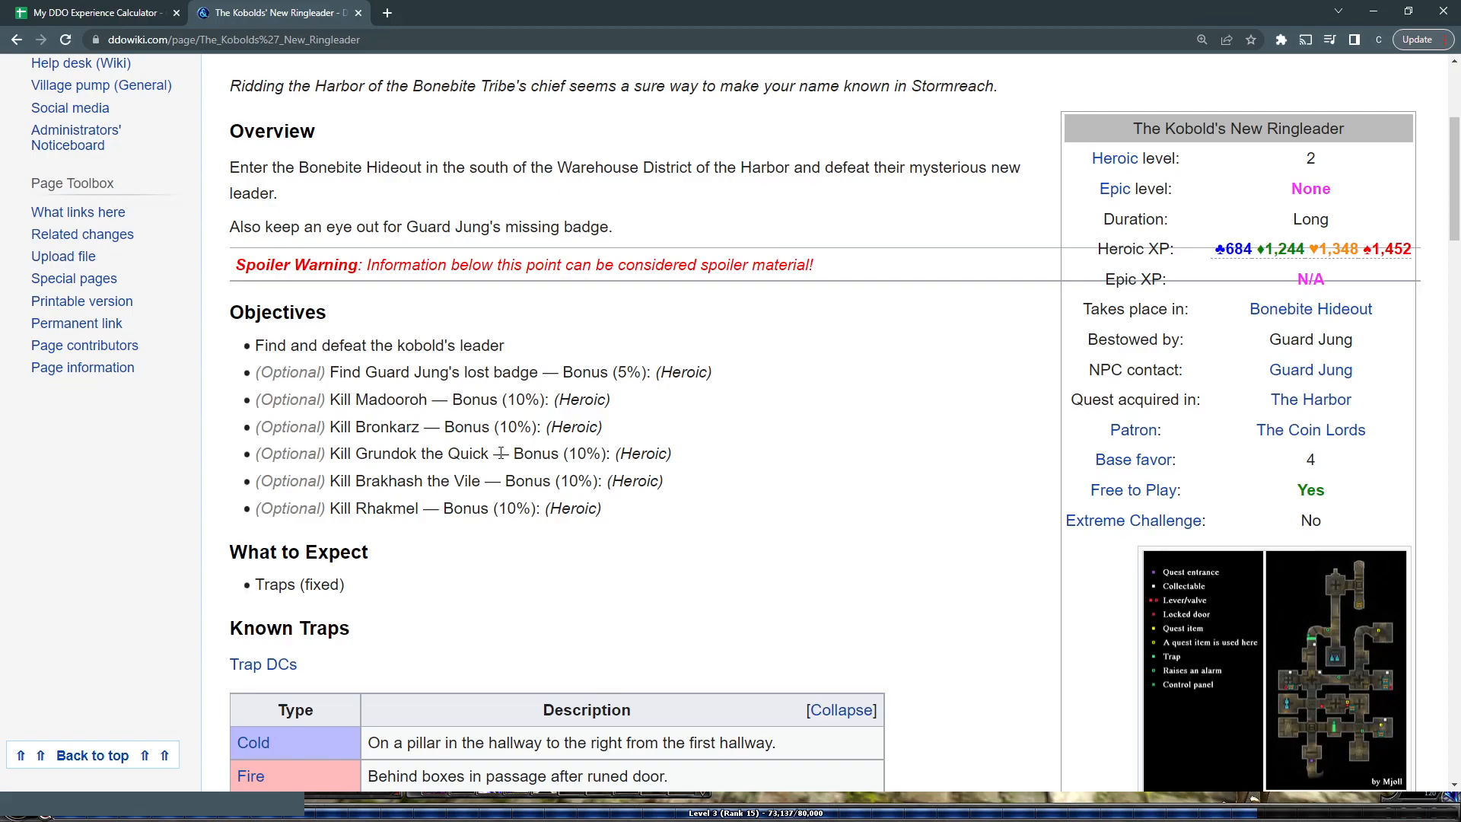
- Back in the calculator spreadsheet, enter .1,.1 in the Optionals List for The Kobolds' New Ringleader, checking the wiki's optional bonuses
{"action": "left_click", "coordinate": [139, 12]}
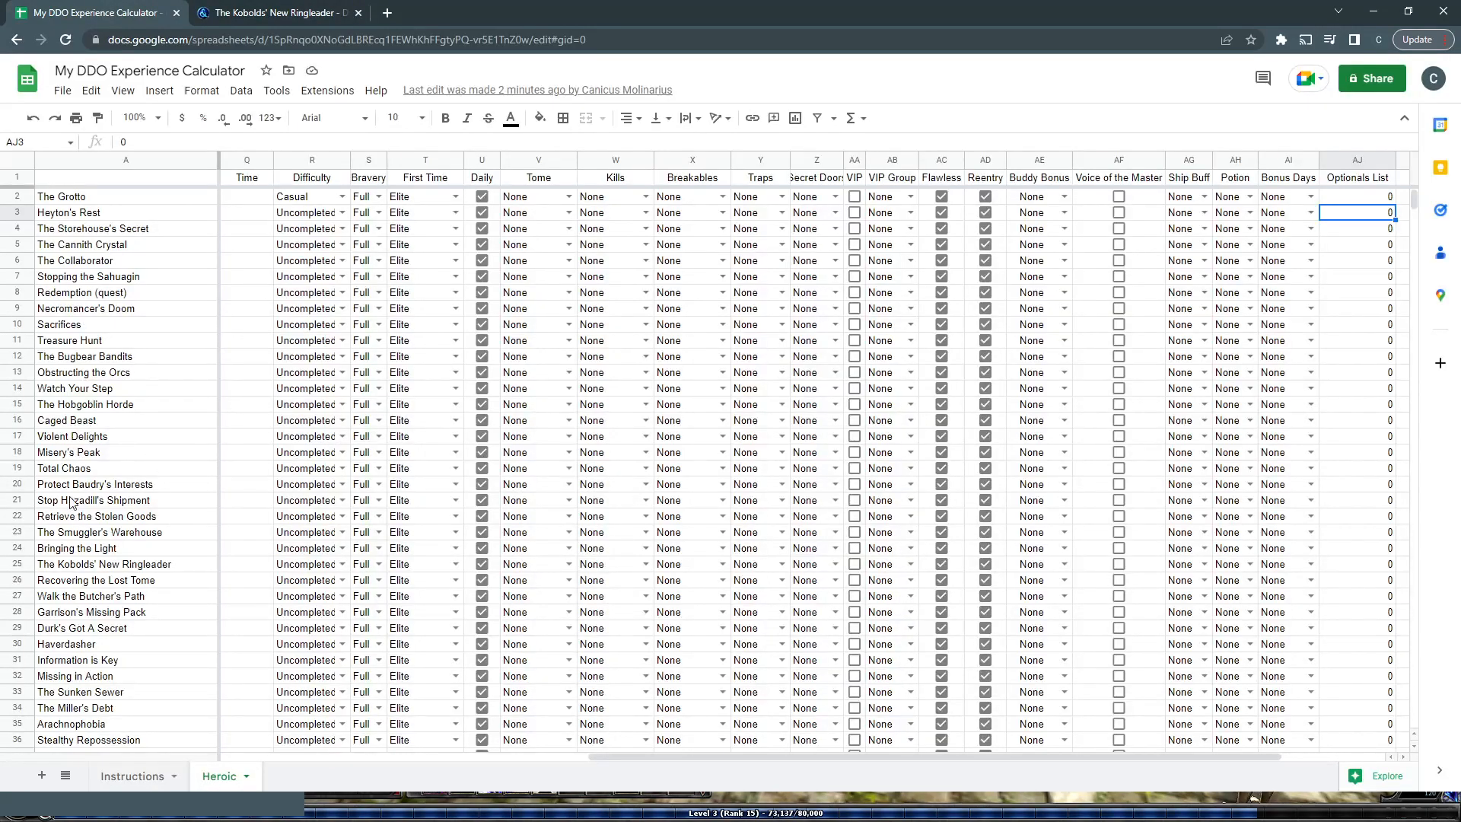
{"action": "left_click", "coordinate": [18, 564]}
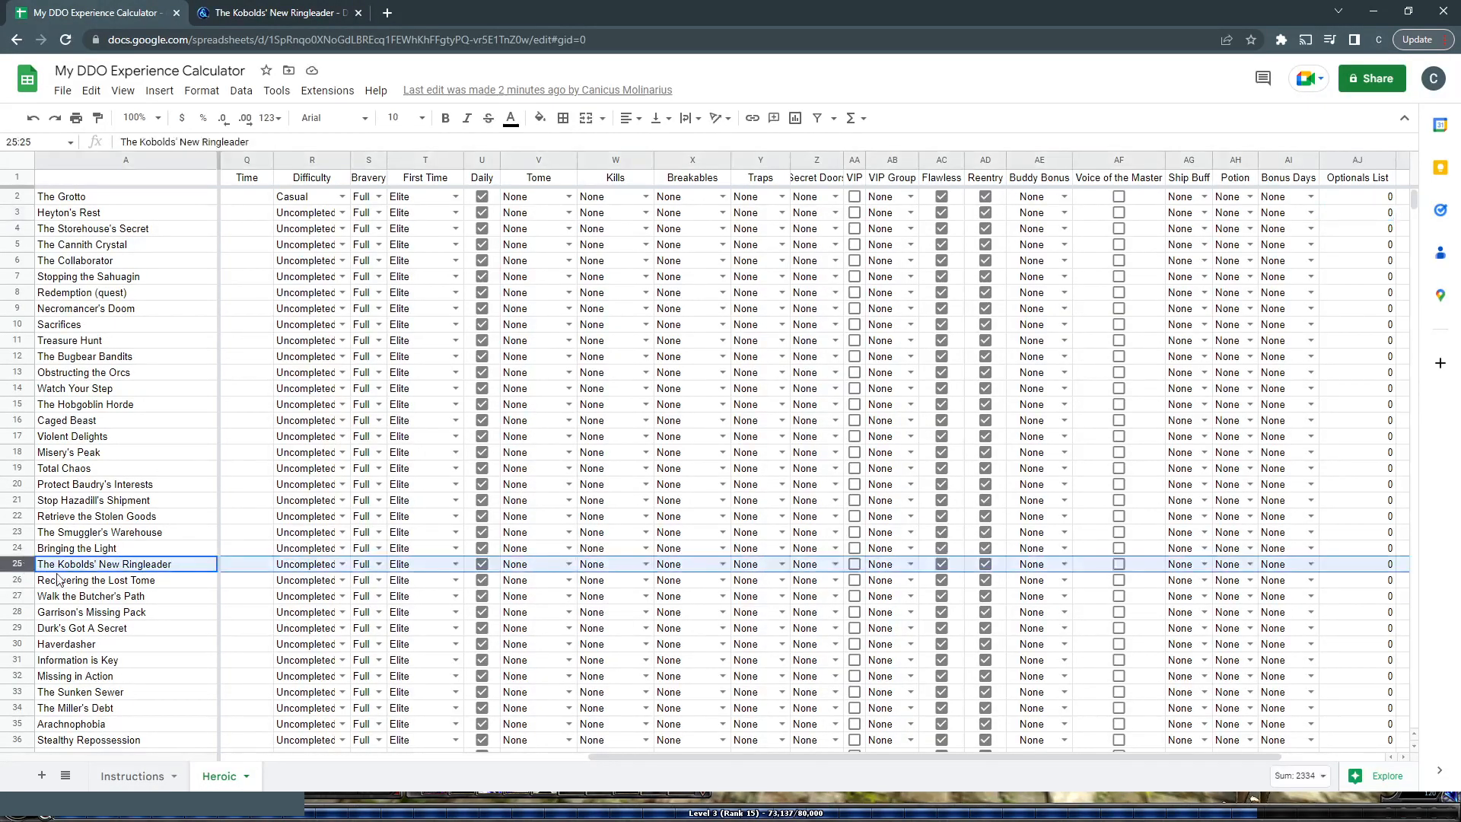
{"action": "left_click_drag", "start_coordinate": [725, 756], "coordinate": [992, 761]}
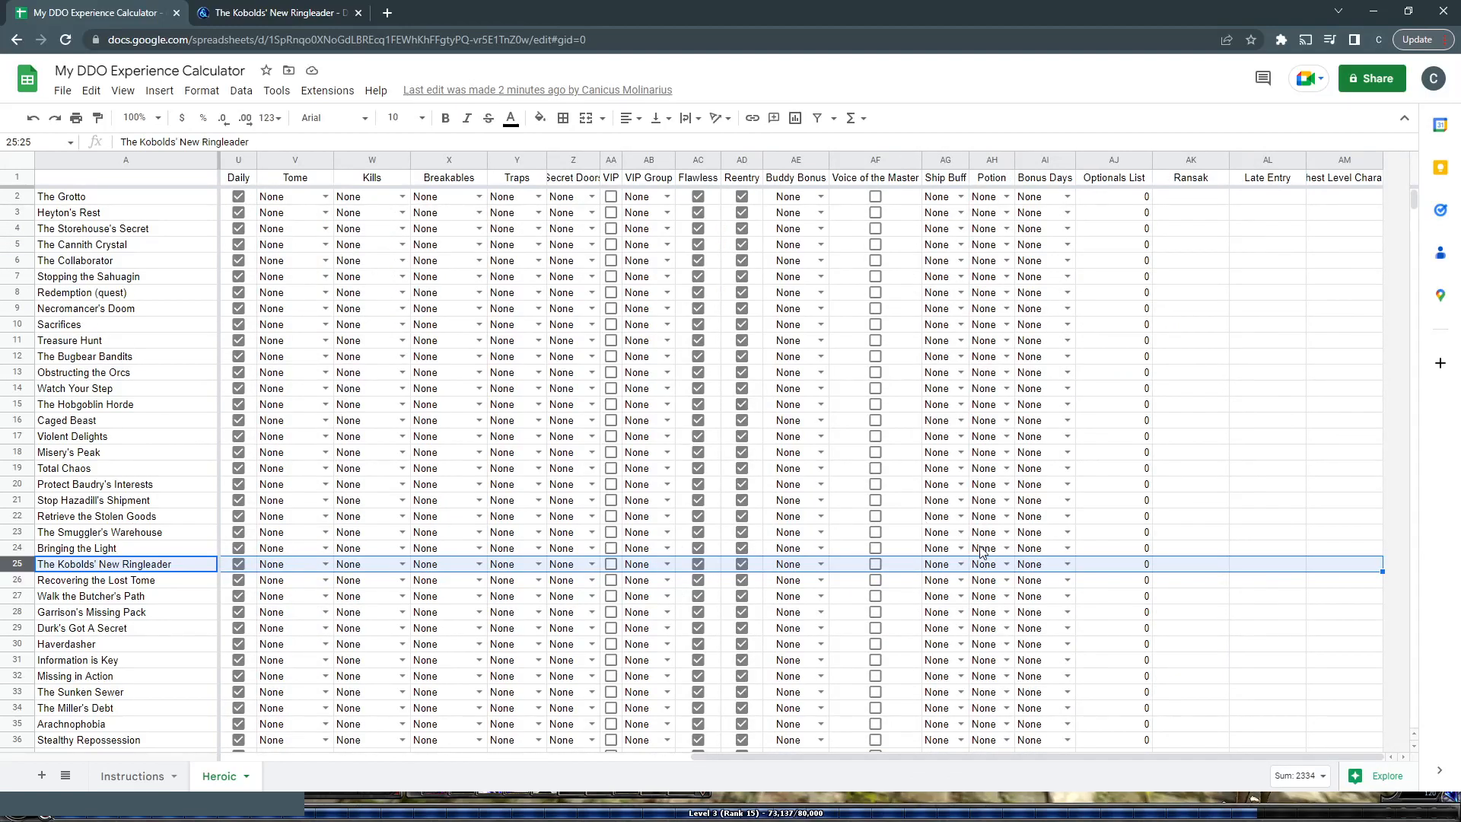
{"action": "left_click", "coordinate": [1133, 567]}
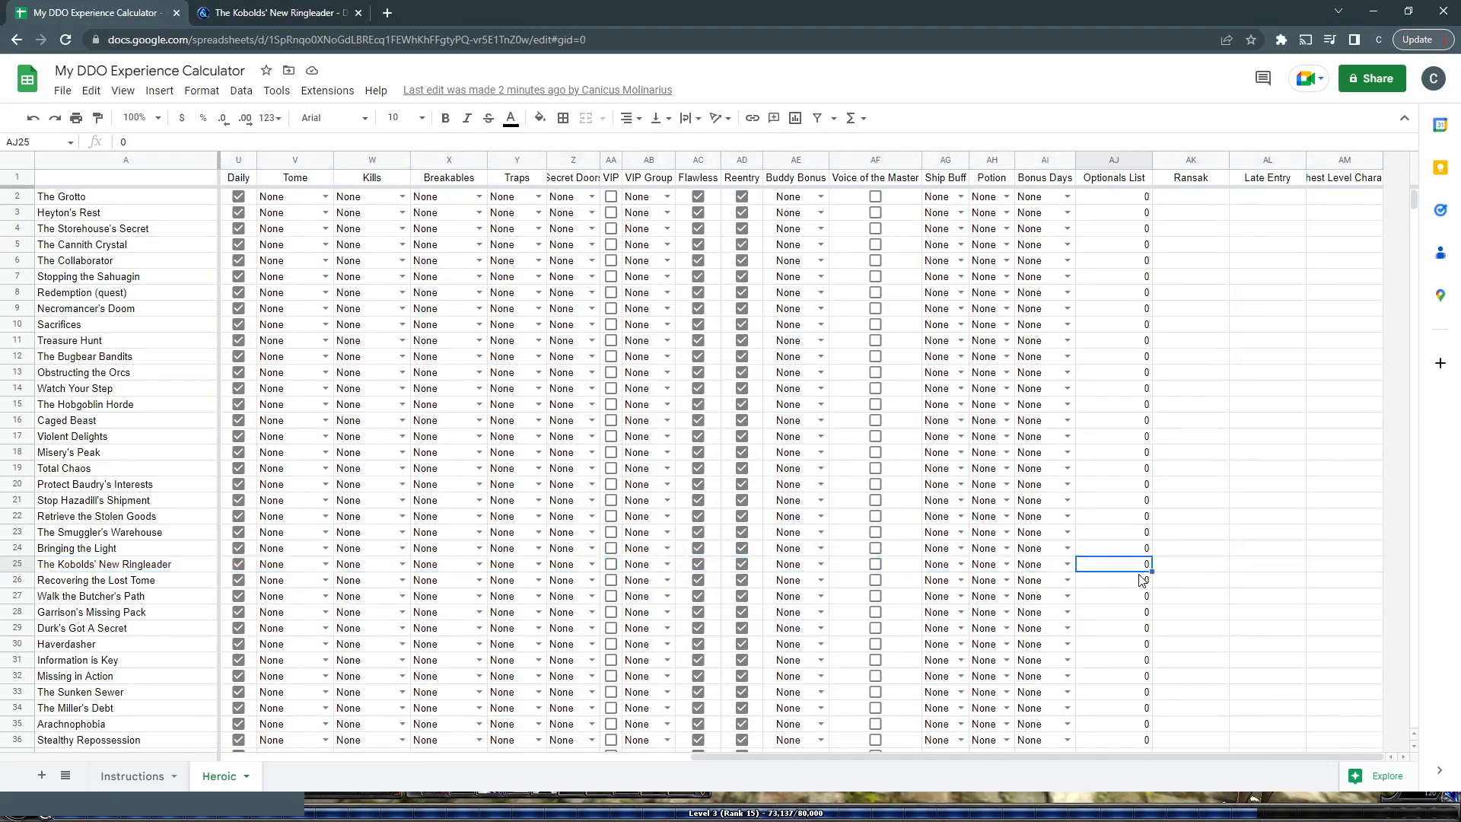
{"action": "left_click", "coordinate": [286, 14]}
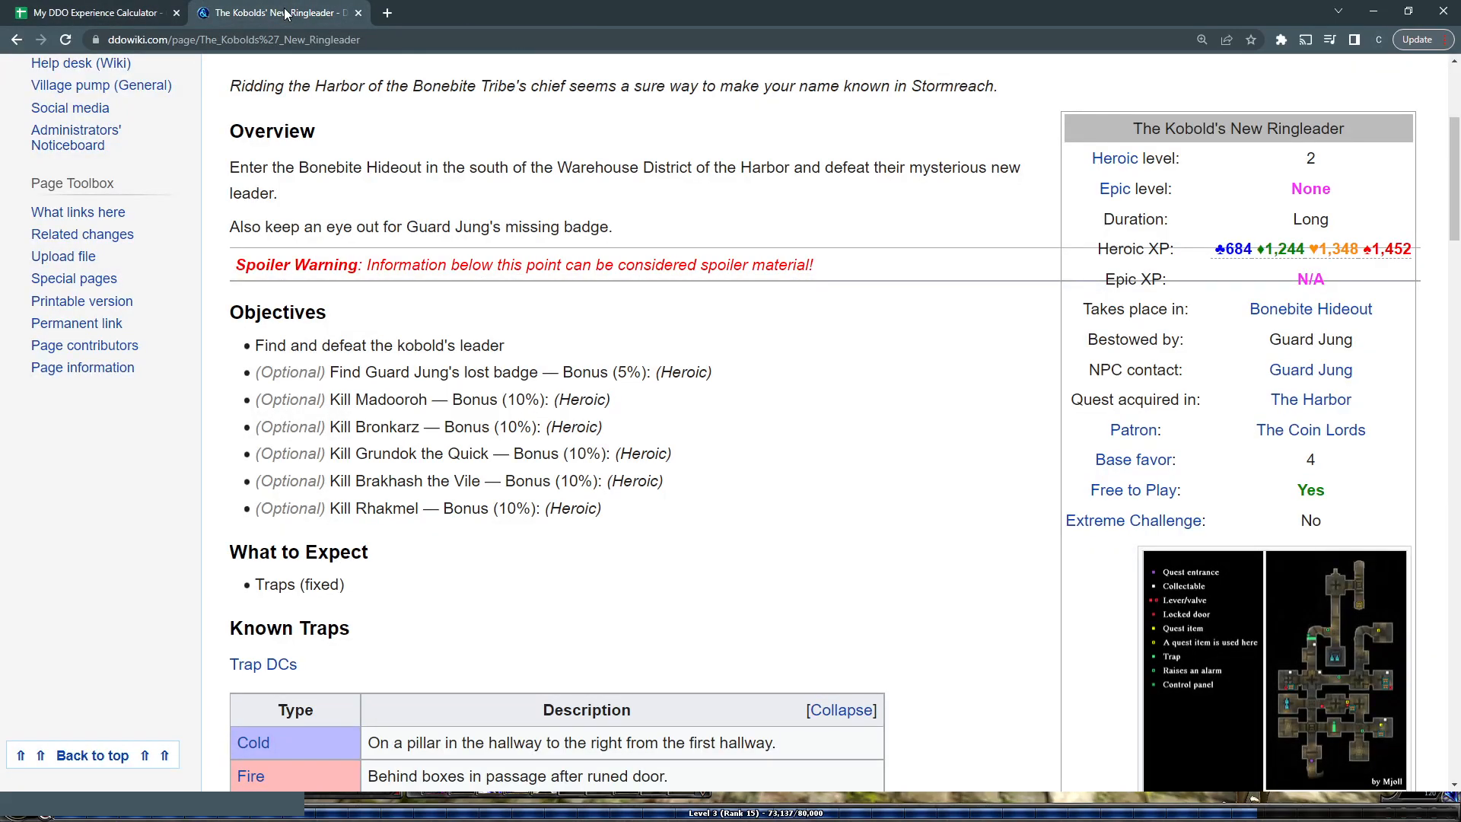
{"action": "left_click", "coordinate": [123, 13]}
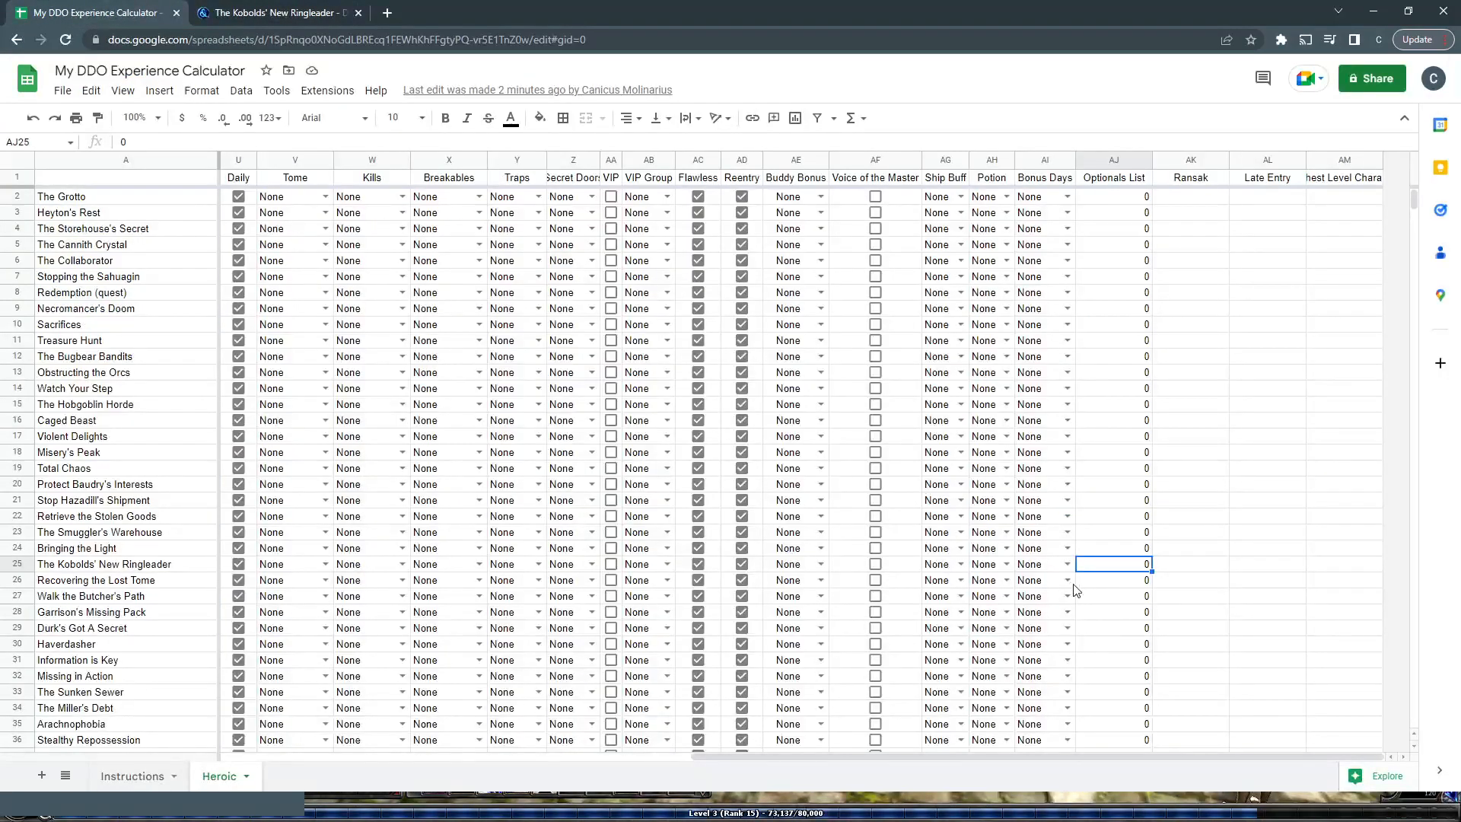
{"action": "type", "text": ".1,.1"}
{"action": "key", "text": "Return"}
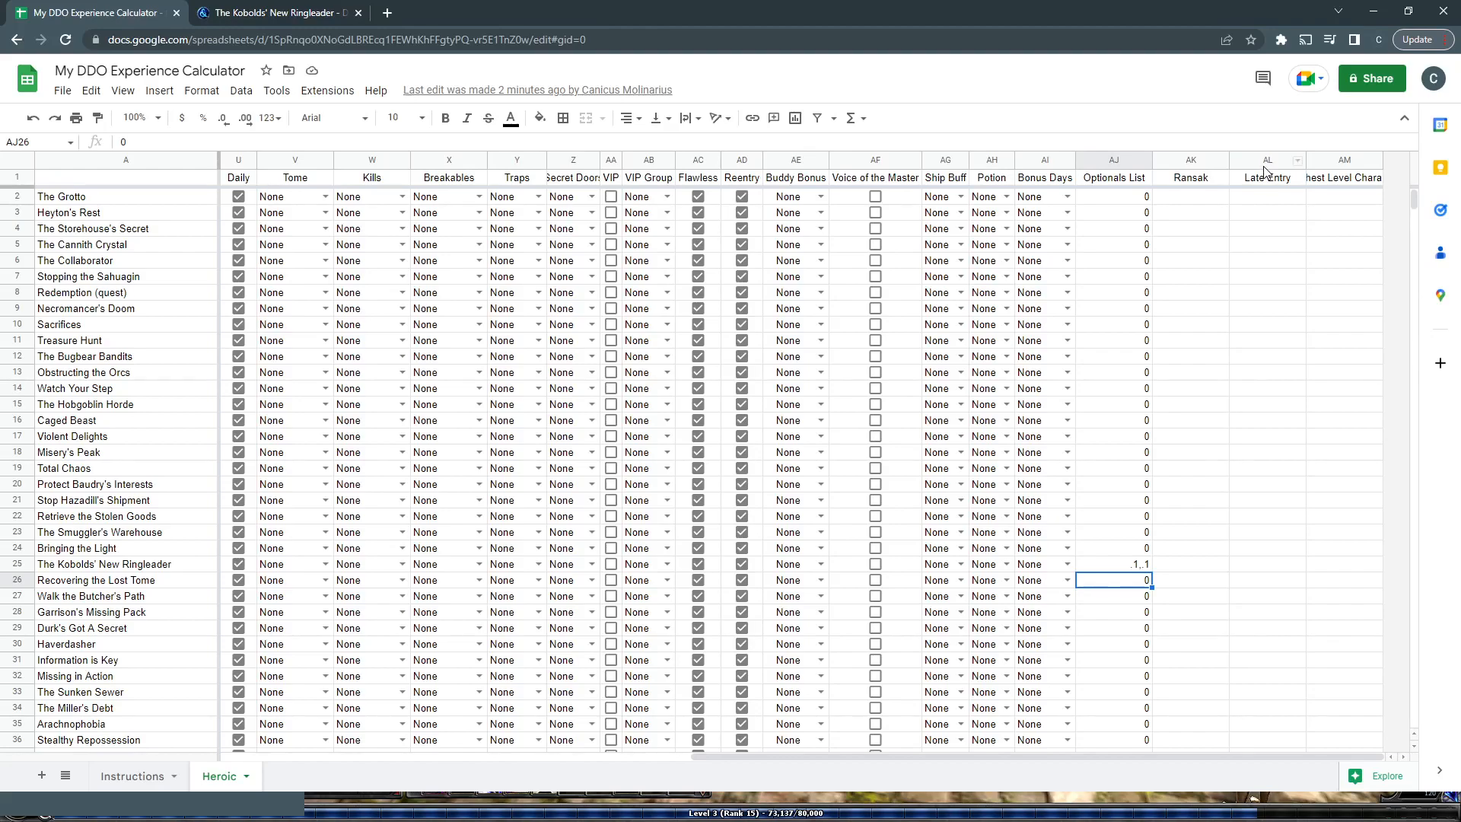
{"action": "left_click", "coordinate": [1337, 201]}
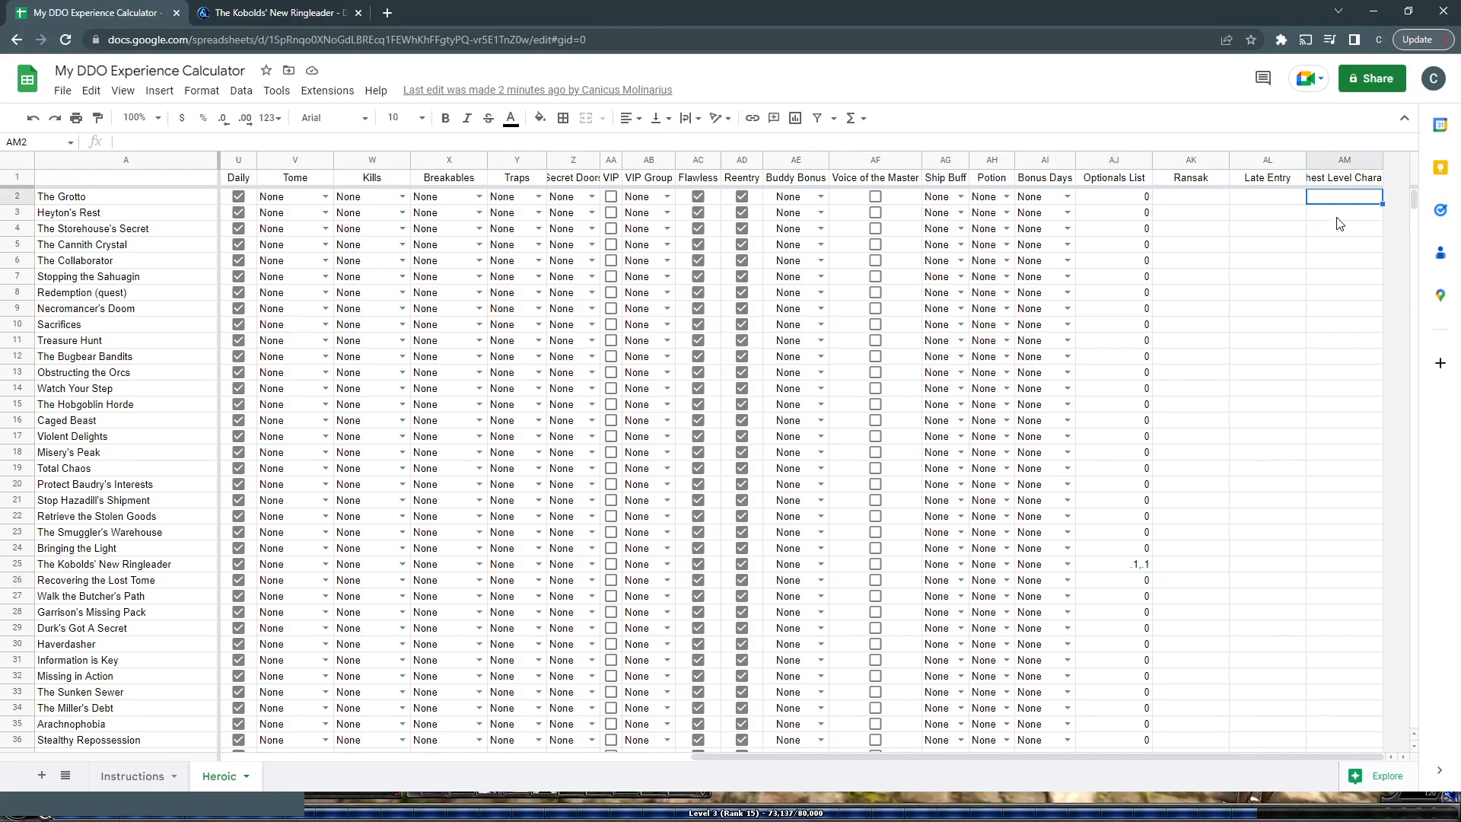
{"action": "left_click", "coordinate": [1339, 216]}
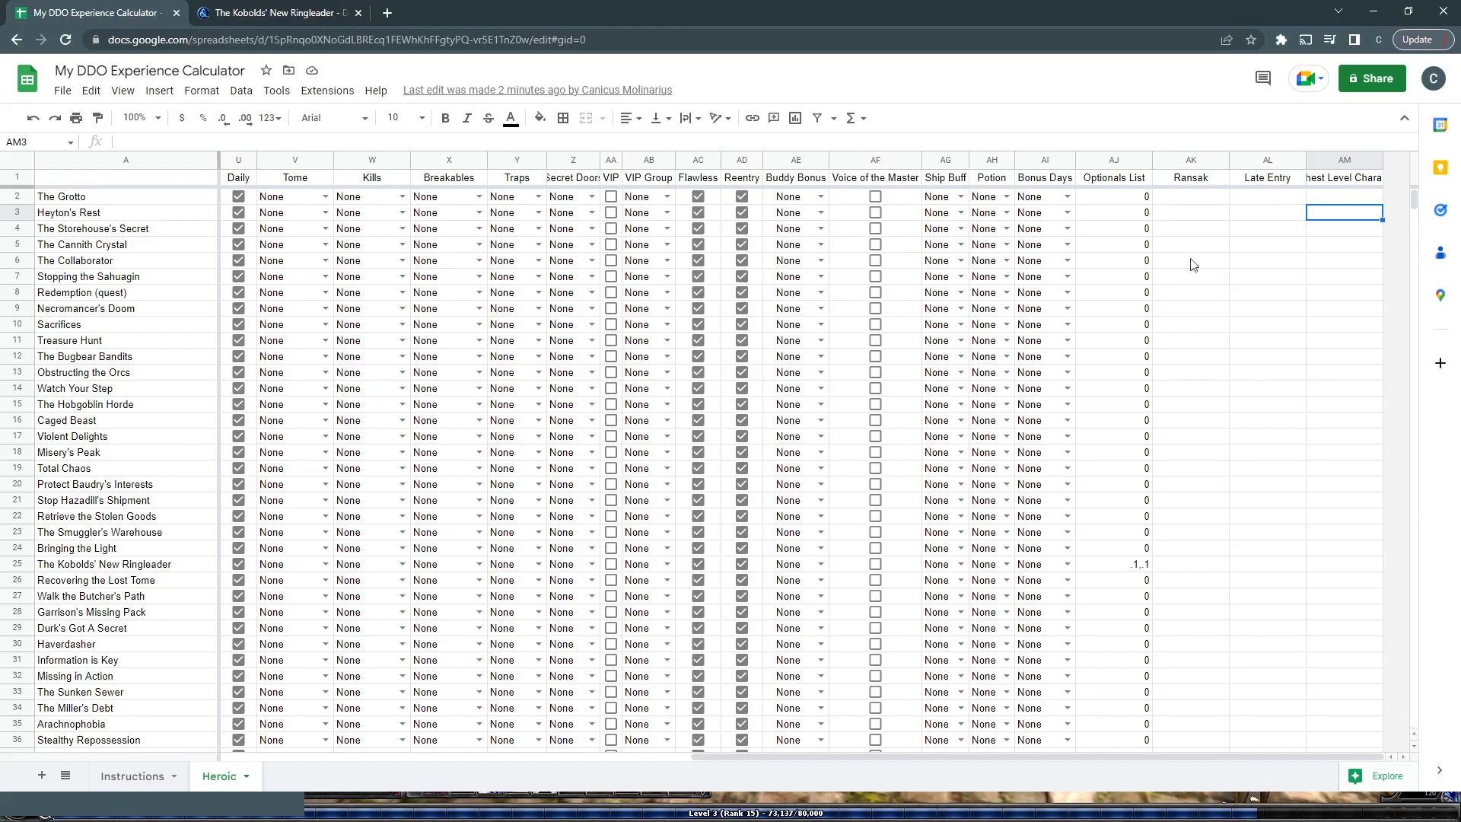
- Reset the Optionals List value for The Kobolds' New Ringleader to 0 and return to the sheet's first columns
{"action": "left_click_drag", "start_coordinate": [797, 760], "coordinate": [873, 749]}
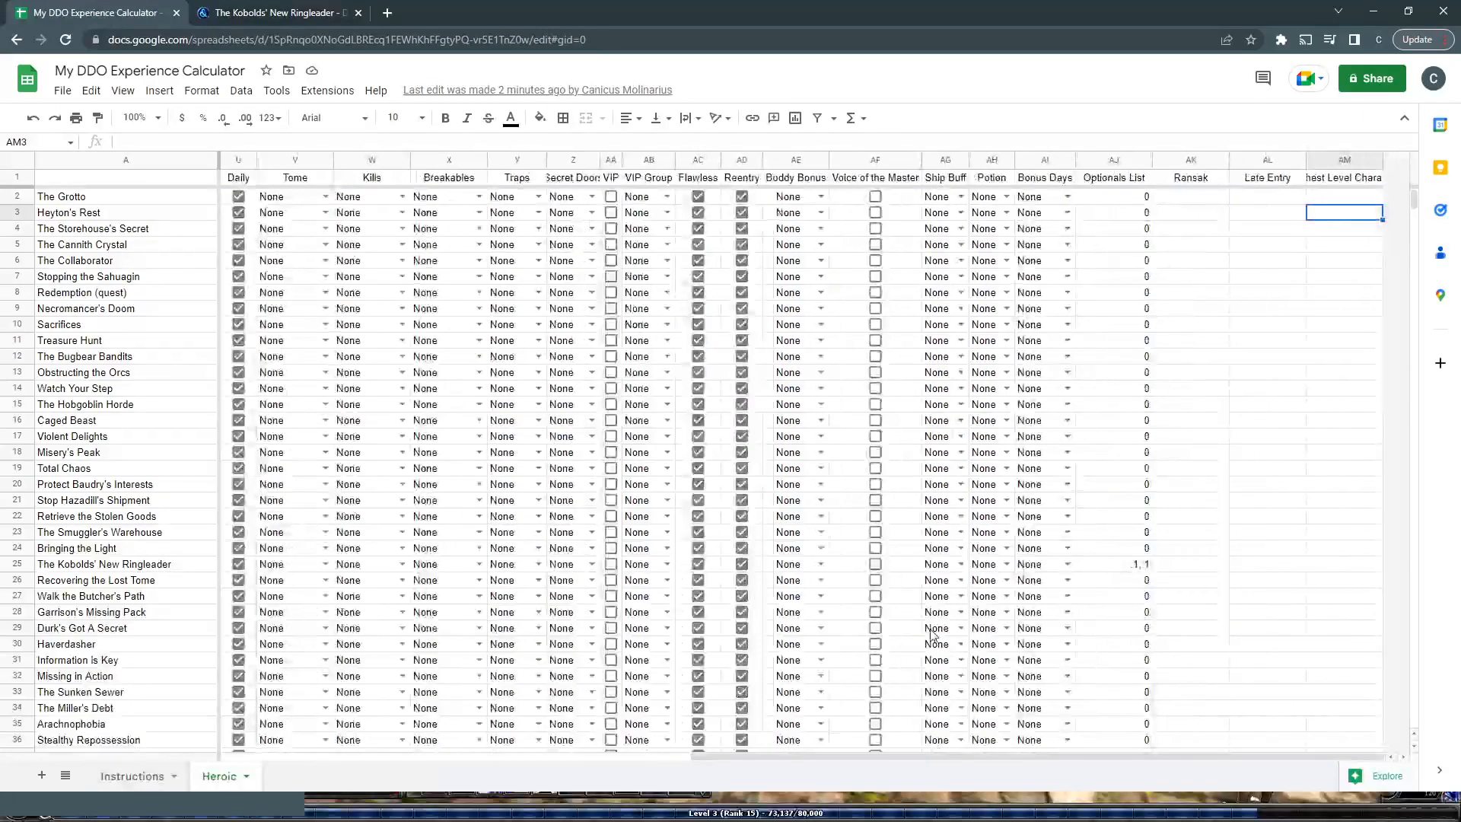
{"action": "left_click", "coordinate": [1121, 570]}
{"action": "type", "text": "0"}
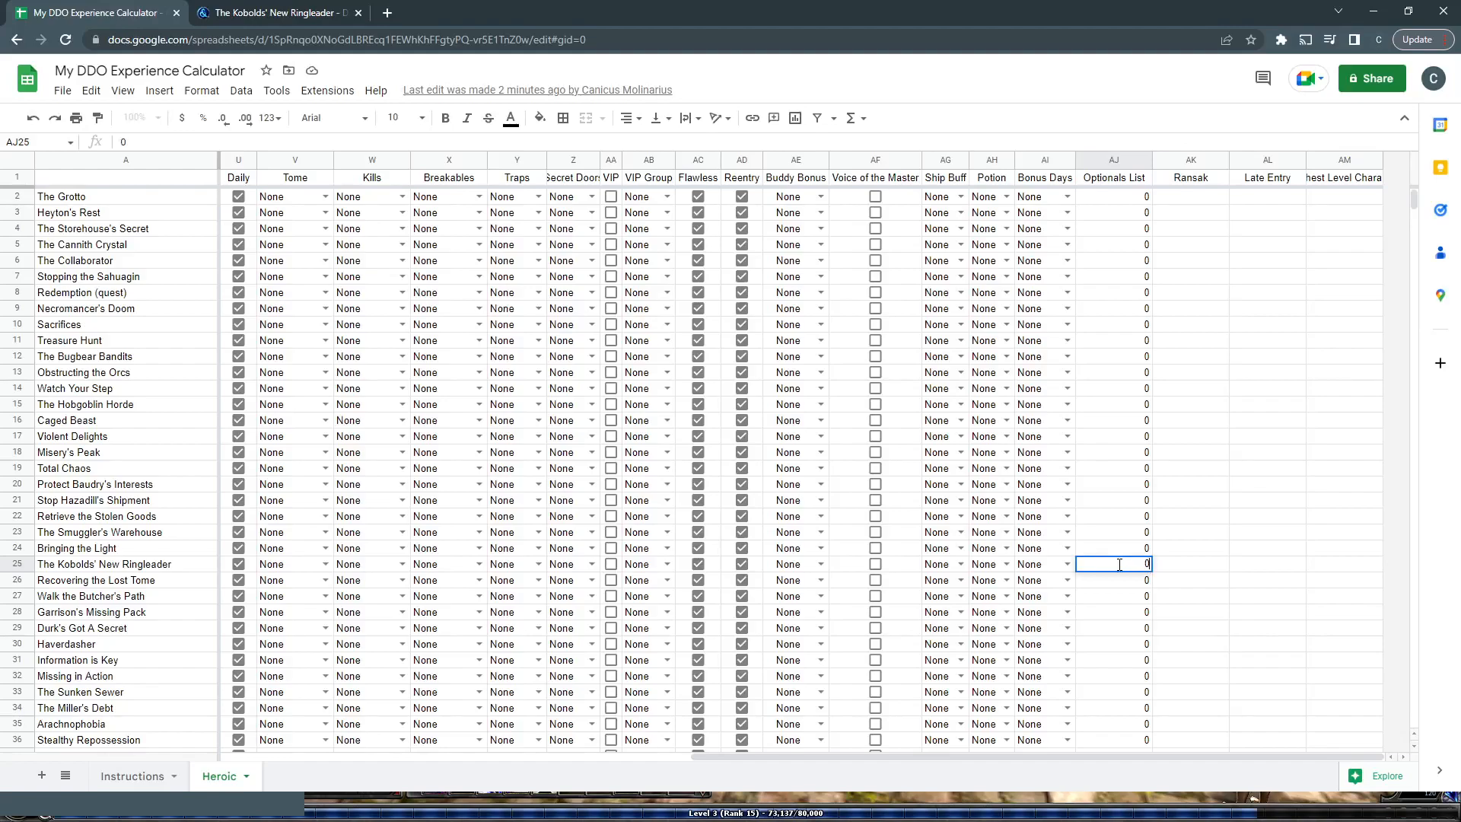
{"action": "key", "text": "Return"}
{"action": "left_click_drag", "start_coordinate": [1113, 757], "coordinate": [327, 734]}
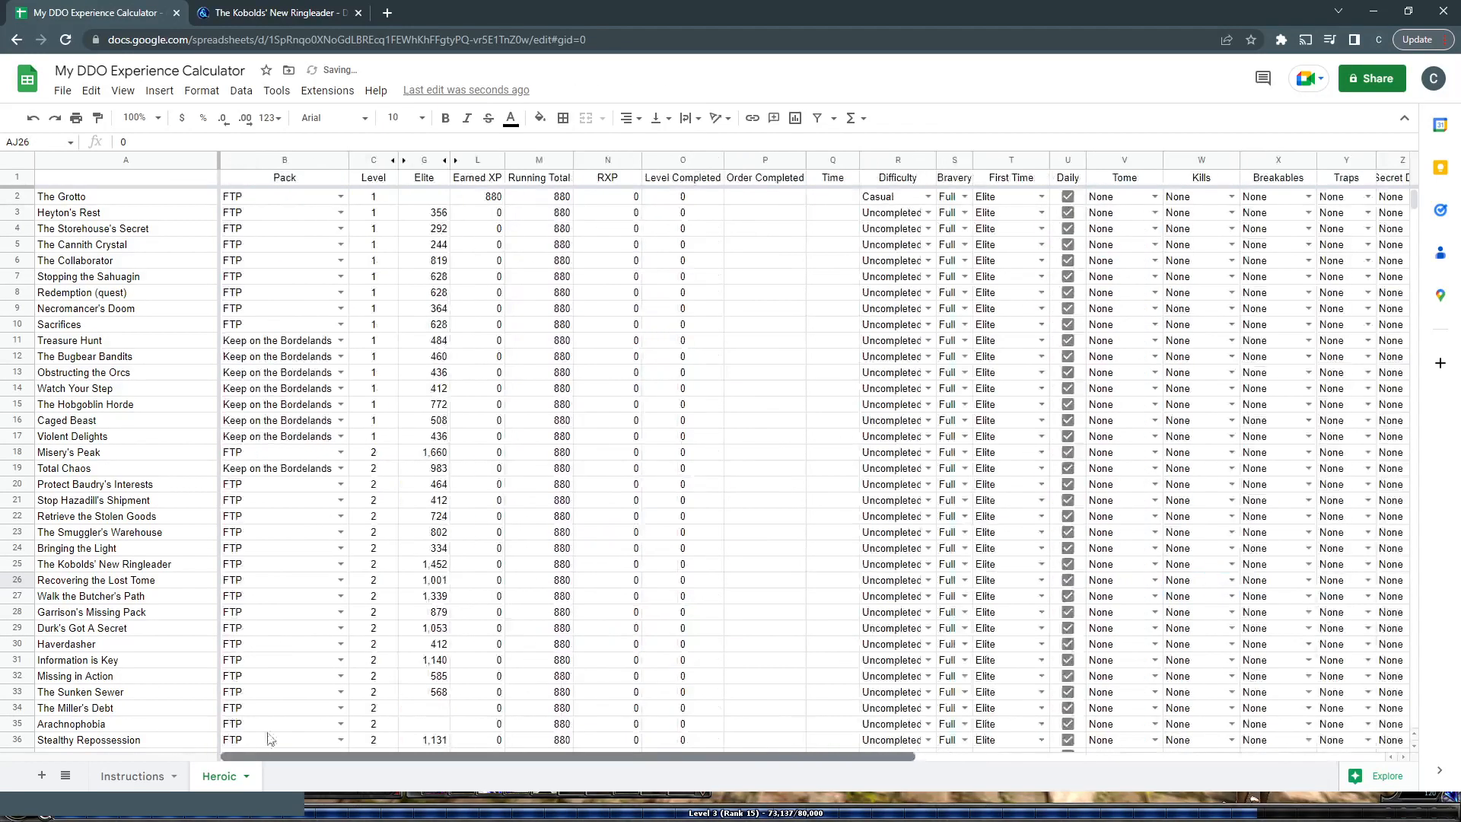